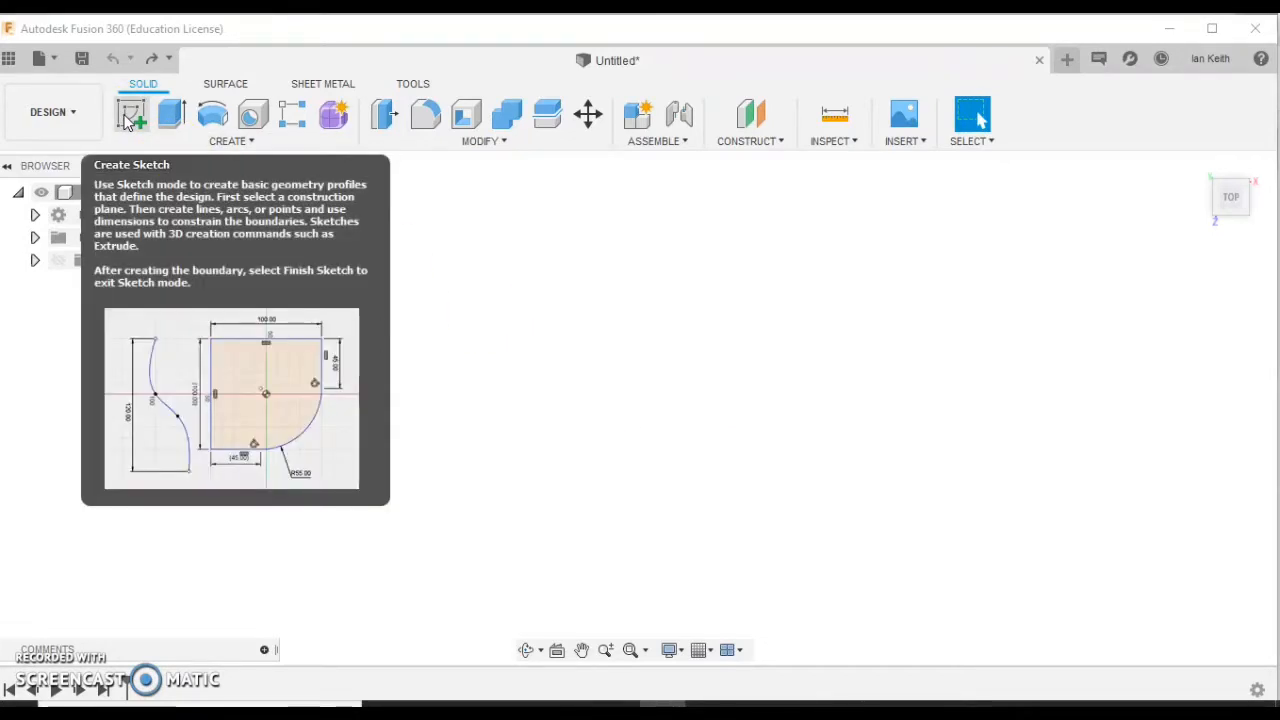
- Create a new sketch on the horizontal origin plane and view it straight on
{"action": "left_click", "coordinate": [125, 120]}
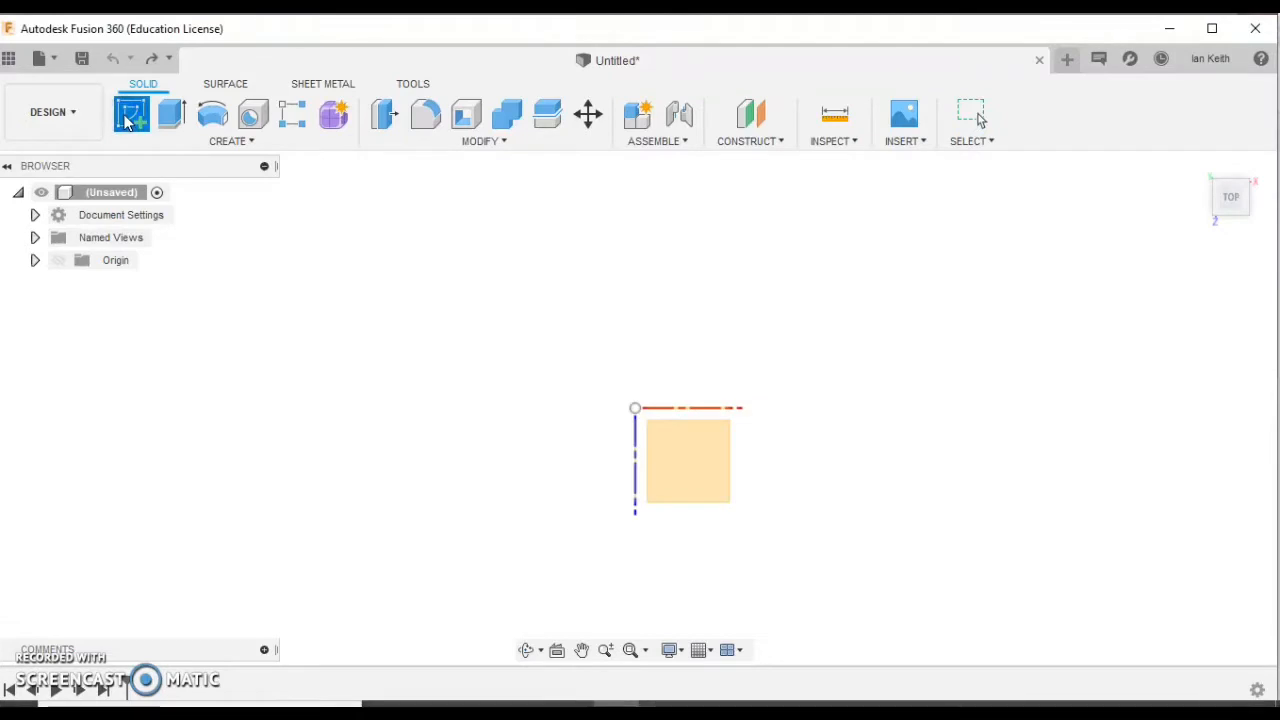
{"action": "left_click", "coordinate": [682, 481]}
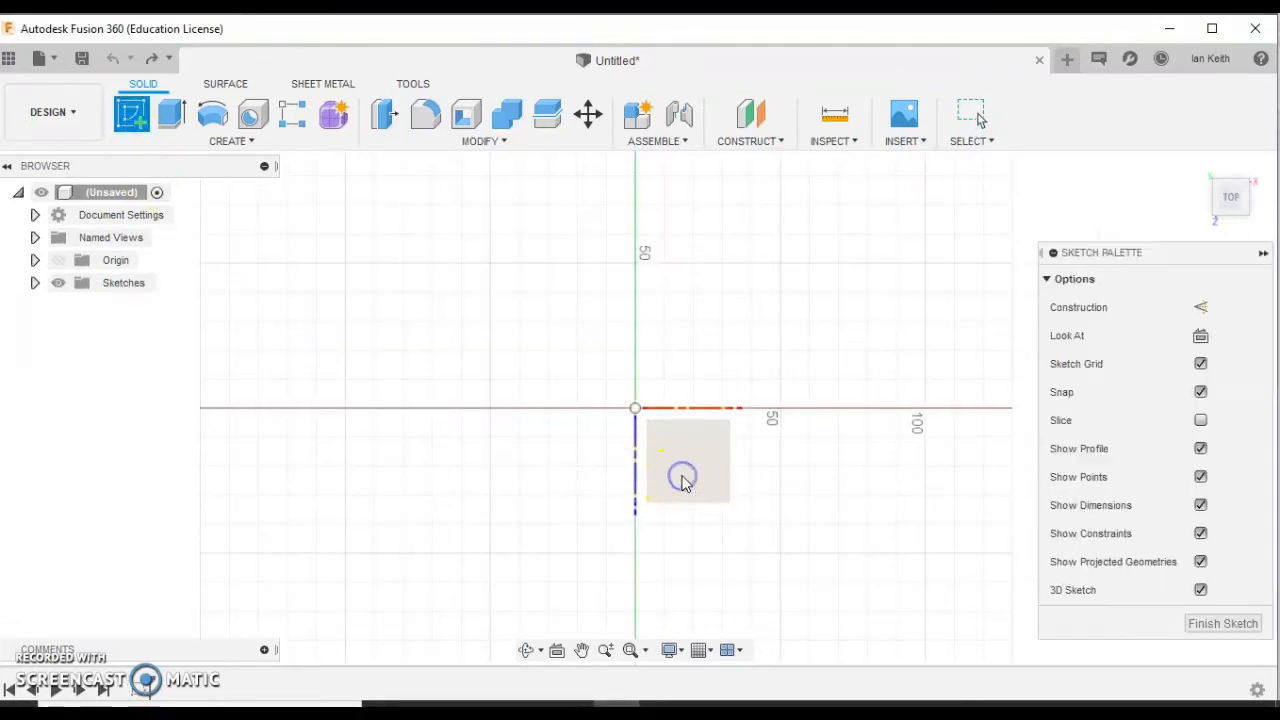
{"action": "left_click", "coordinate": [1201, 336]}
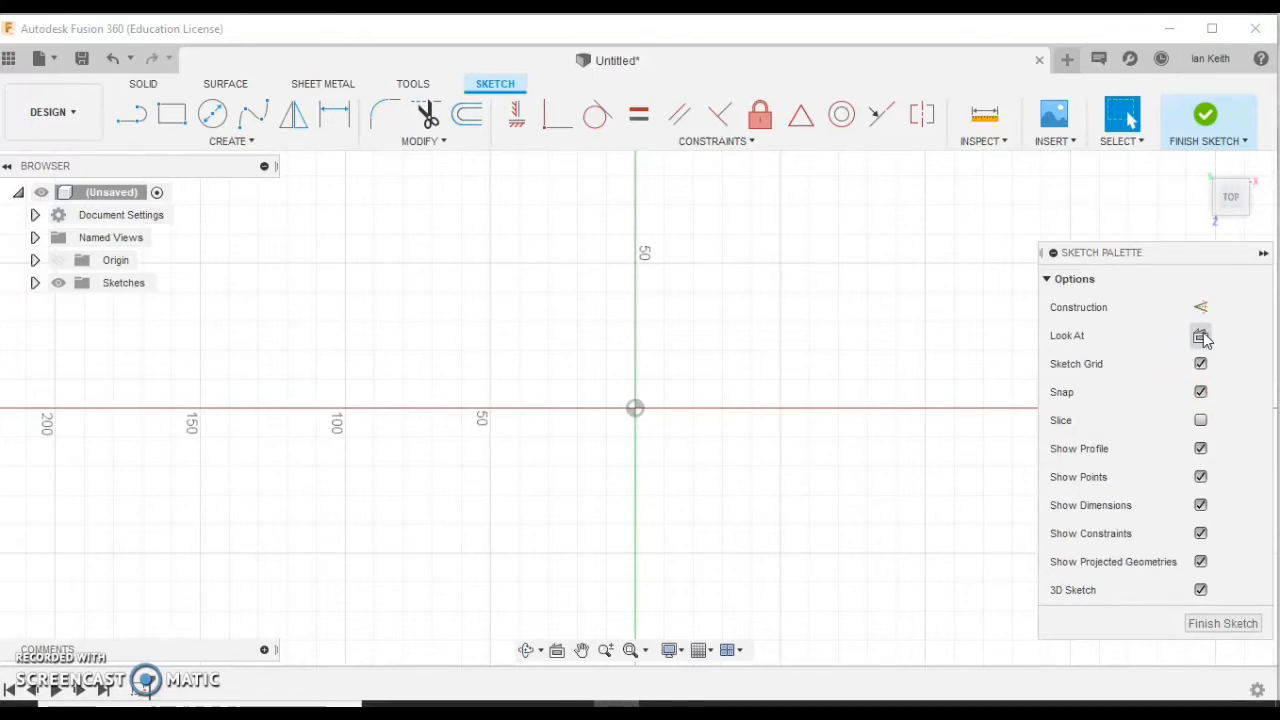
- Draw a 76 mm diameter circle centred on the origin
{"action": "left_click", "coordinate": [213, 116]}
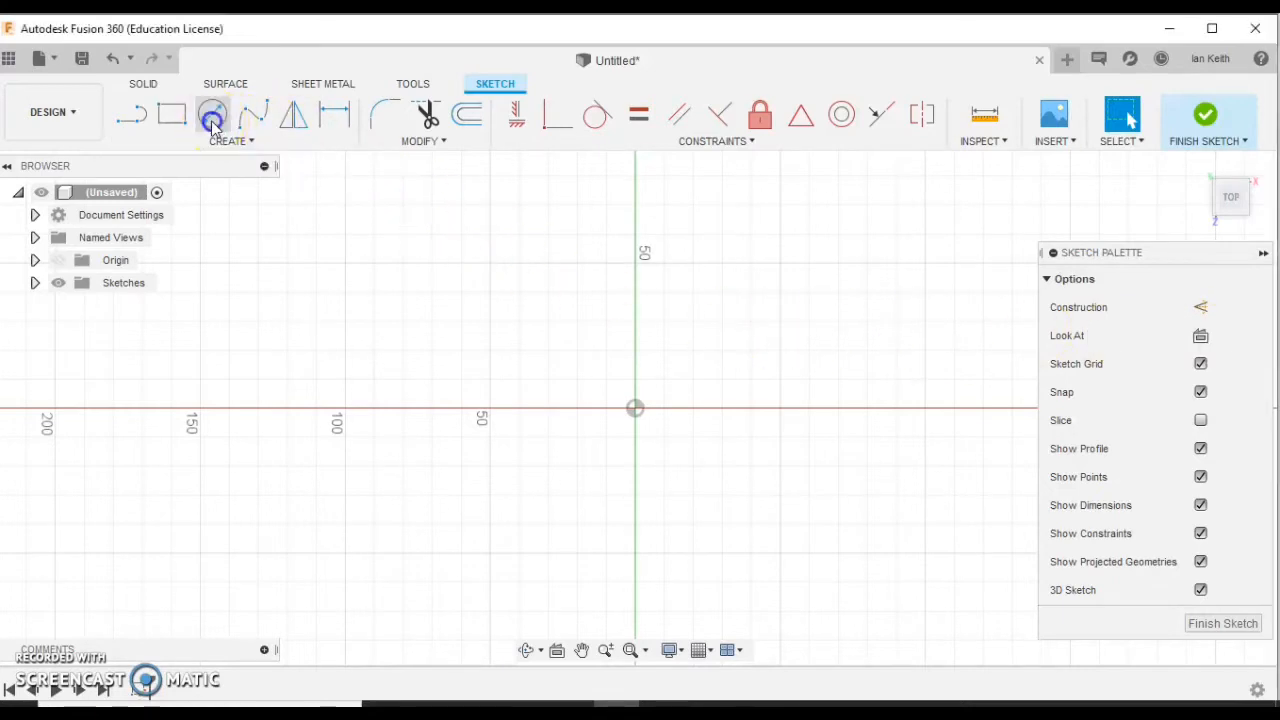
{"action": "left_click", "coordinate": [636, 408]}
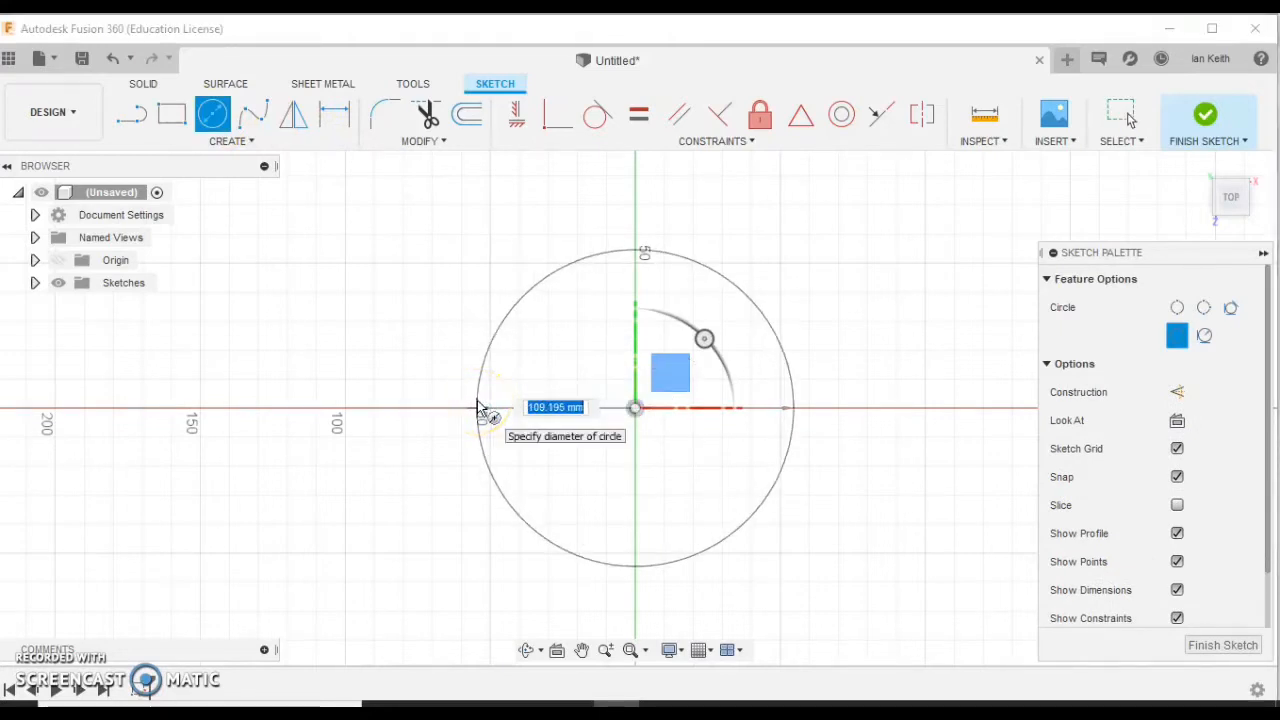
{"action": "type", "text": "76"}
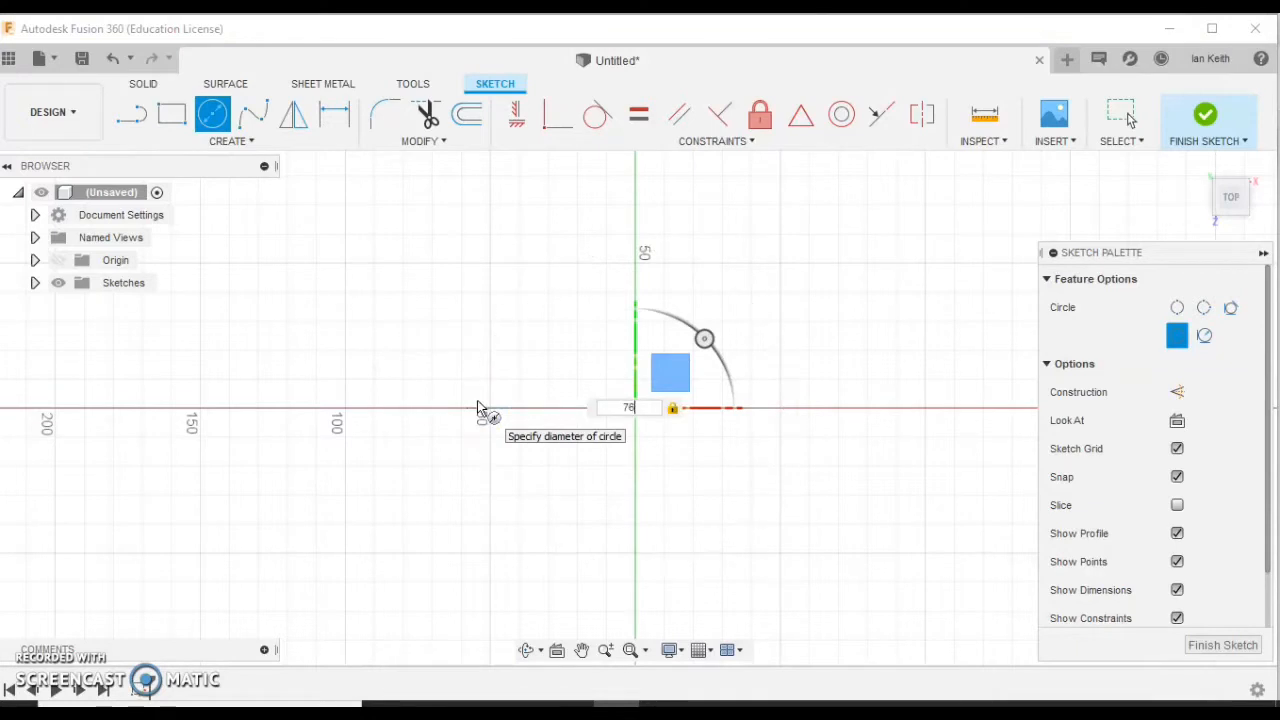
{"action": "type", "text": "5"}
{"action": "key", "text": "Return"}
{"action": "key", "text": "Escape"}
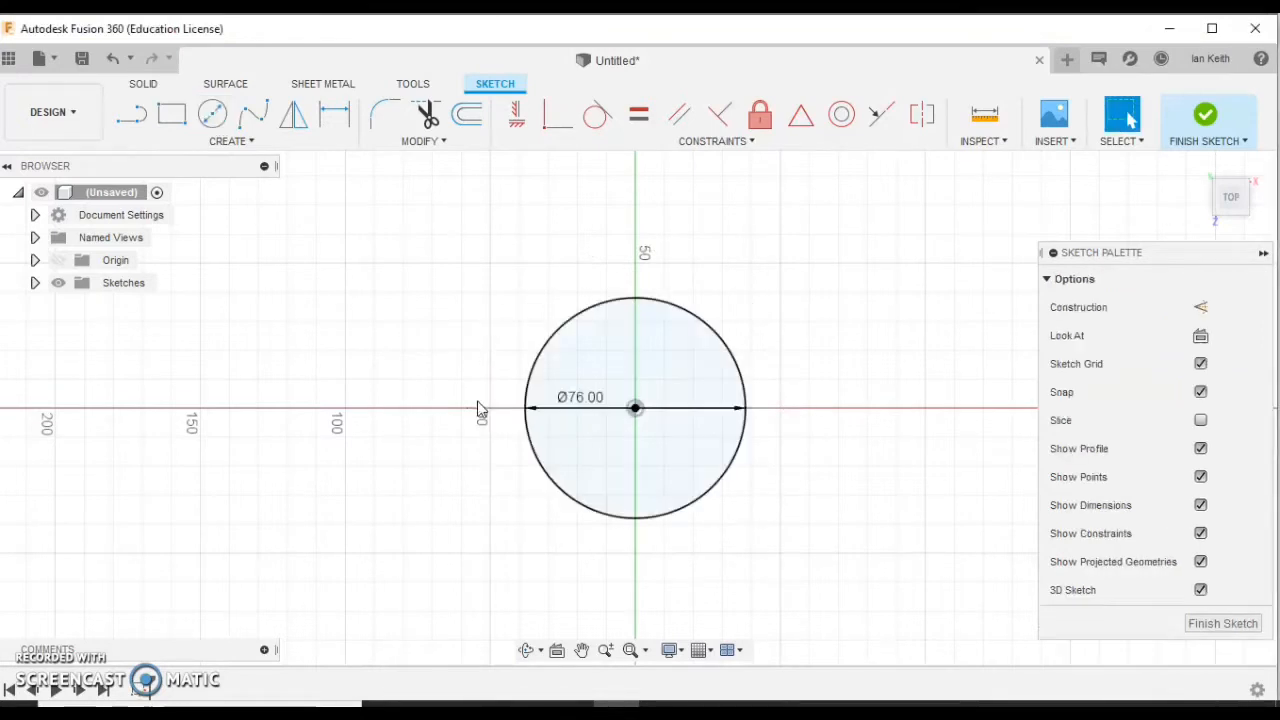
- Draw a second, concentric circle of 82 mm diameter centred on the origin
{"action": "left_click", "coordinate": [212, 113]}
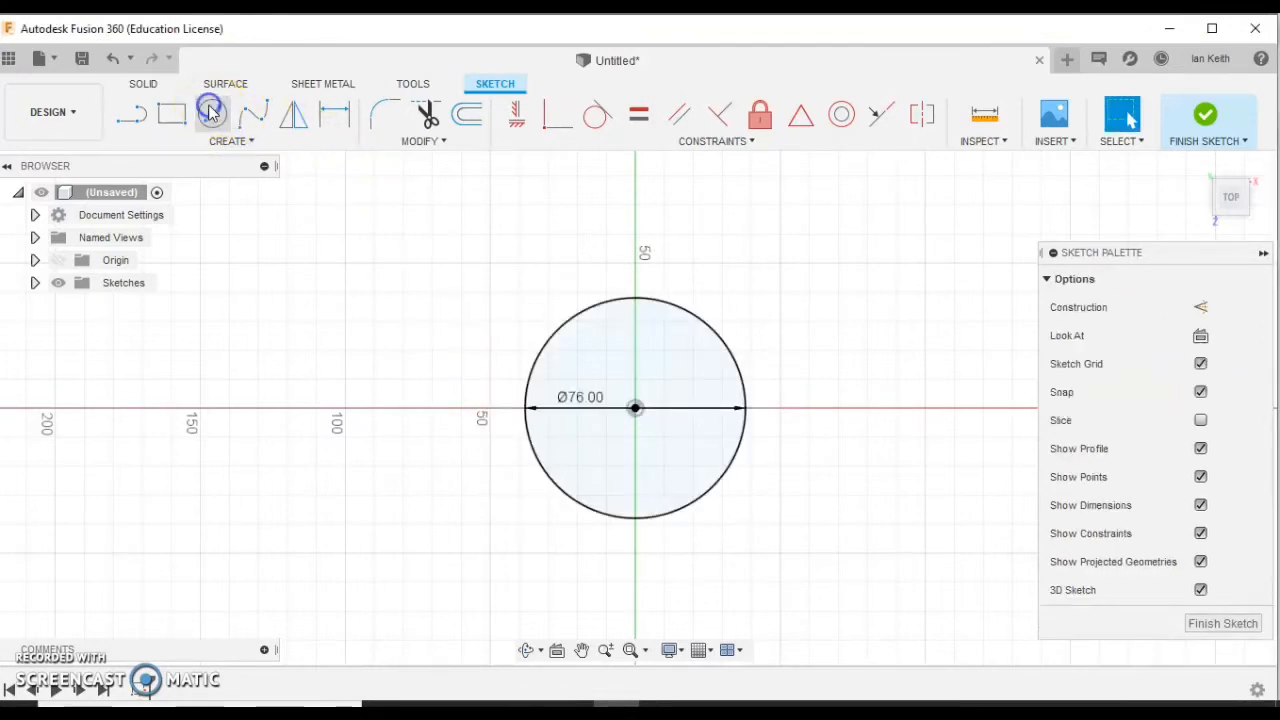
{"action": "left_click", "coordinate": [635, 407]}
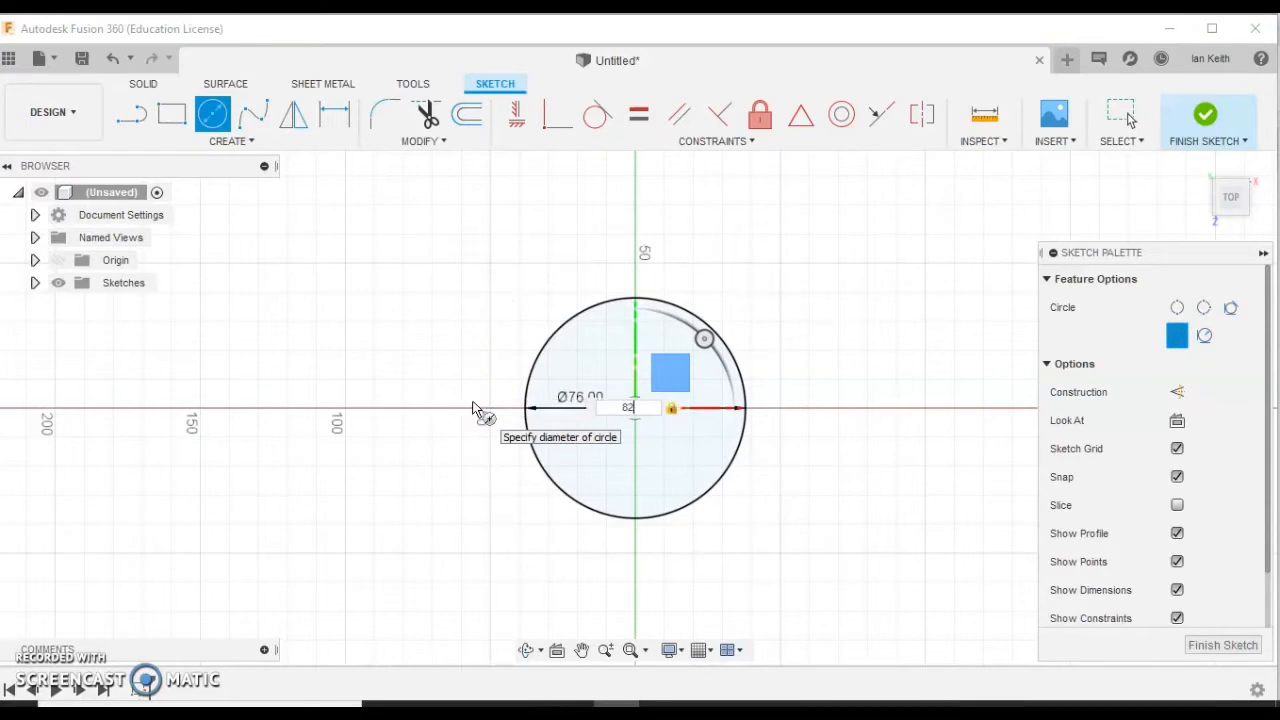
{"action": "key", "text": "Return"}
{"action": "key", "text": "Escape"}
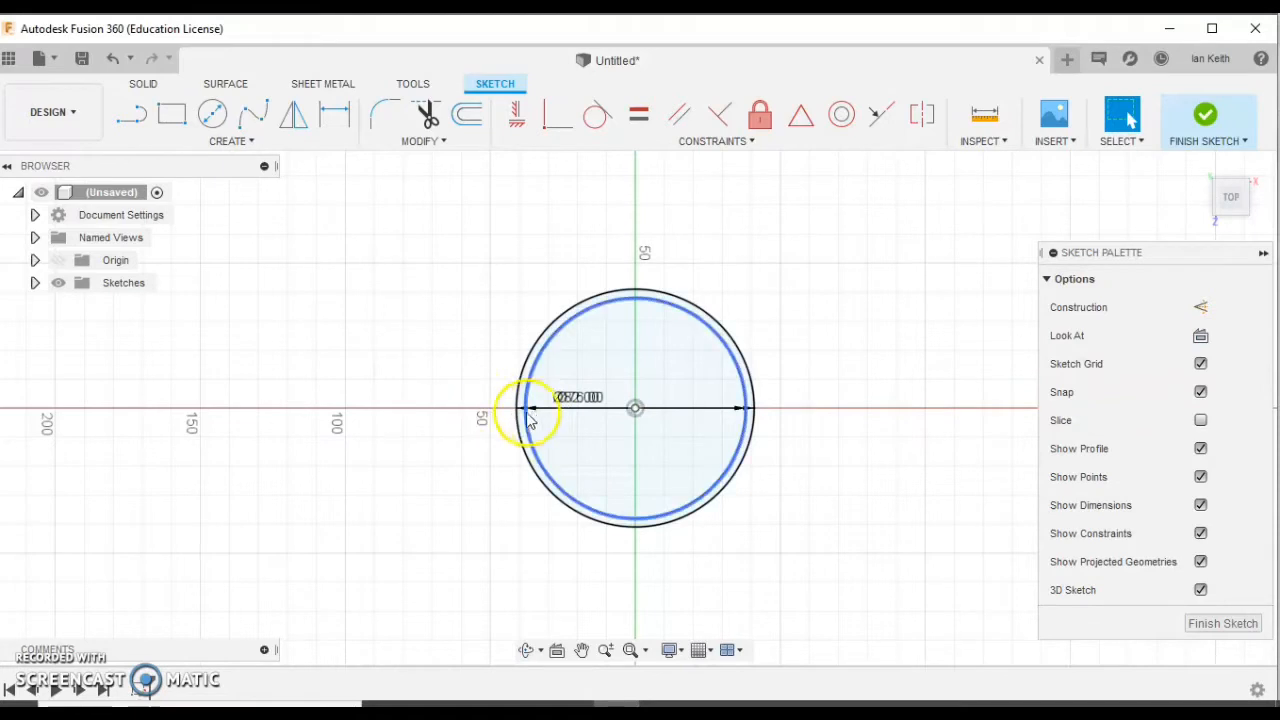
{"action": "left_click", "coordinate": [540, 360]}
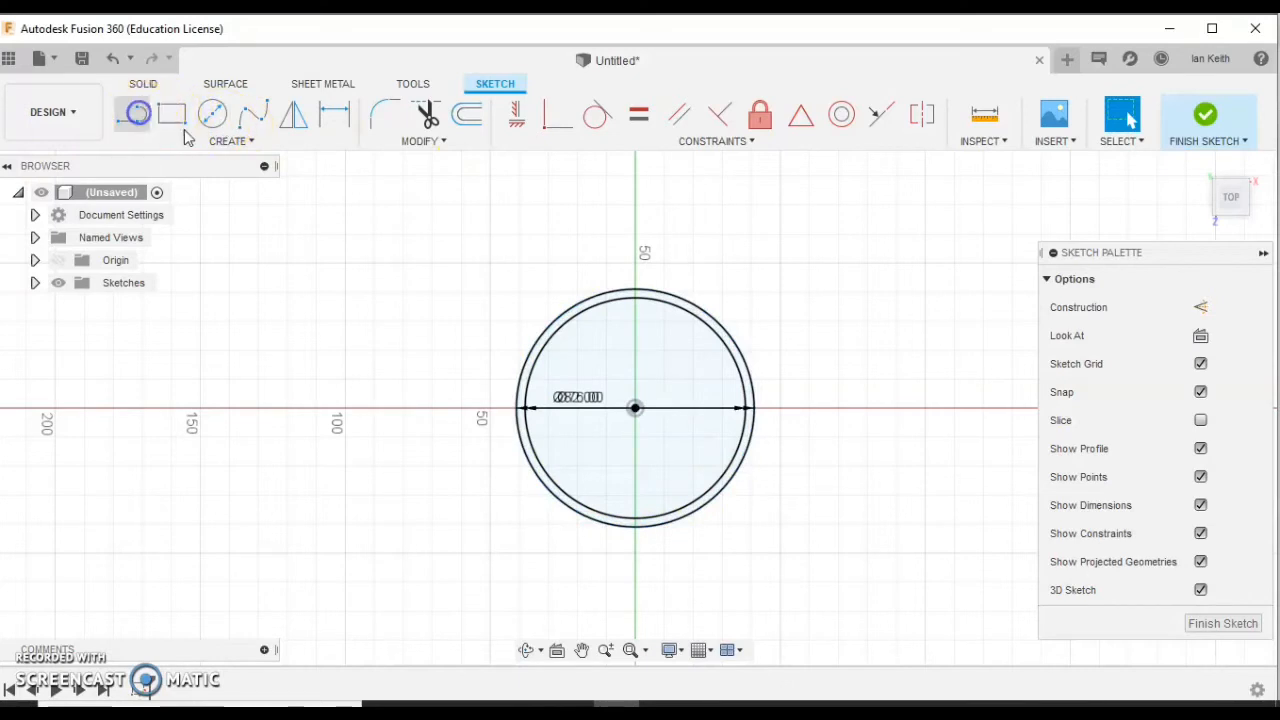
- Draw two 50 mm lines from the origin past both circles, one horizontally leftward and one vertically upward
{"action": "left_click", "coordinate": [134, 114]}
{"action": "left_click", "coordinate": [634, 409]}
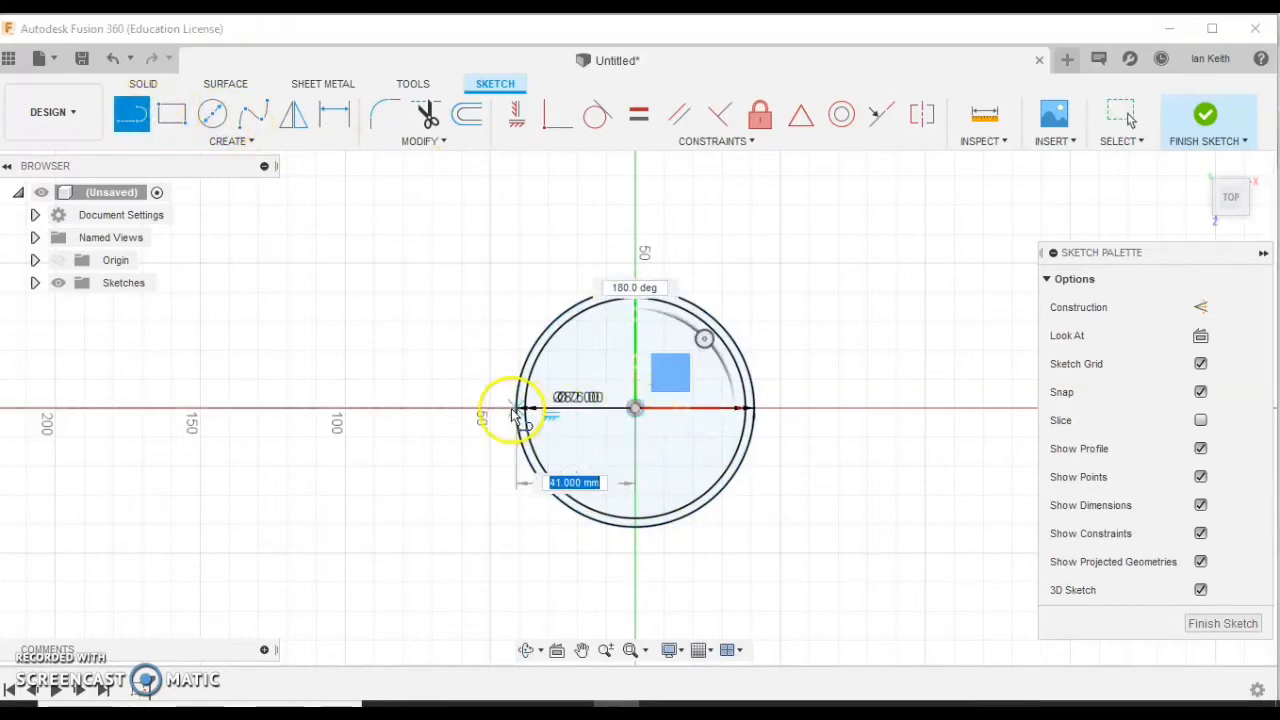
{"action": "left_click", "coordinate": [502, 476]}
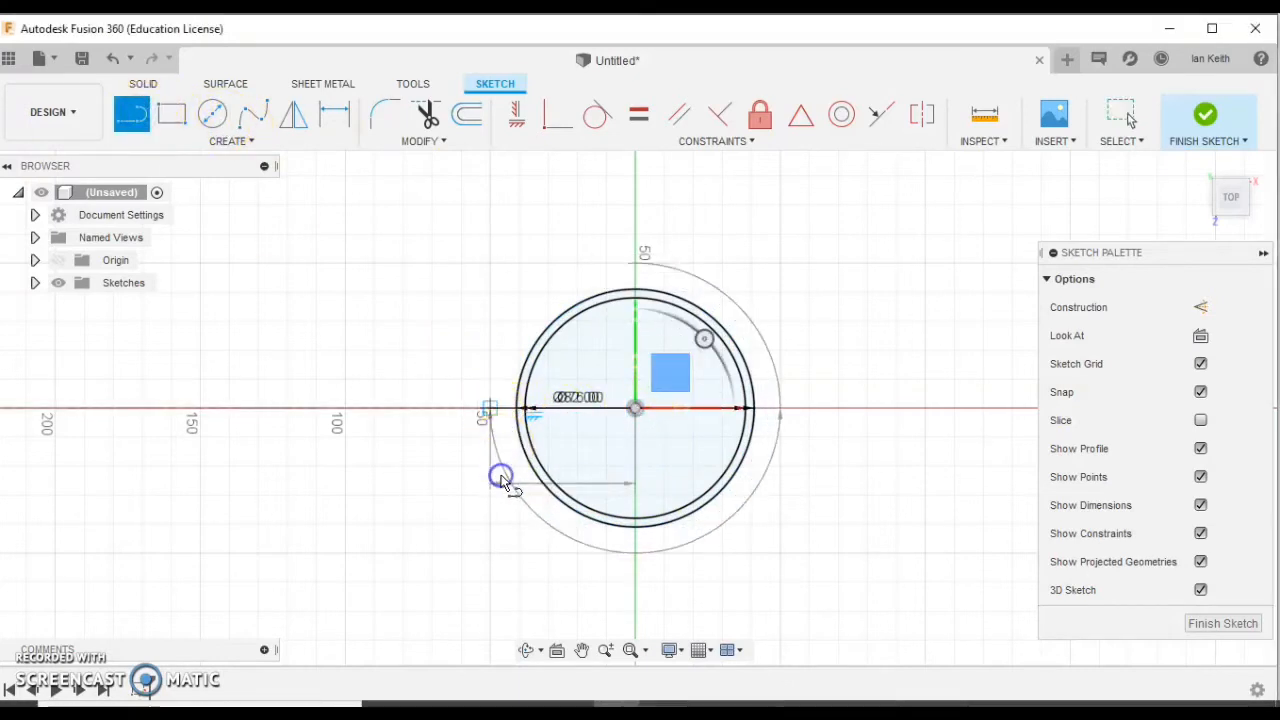
{"action": "key", "text": "Escape"}
{"action": "left_click", "coordinate": [138, 117]}
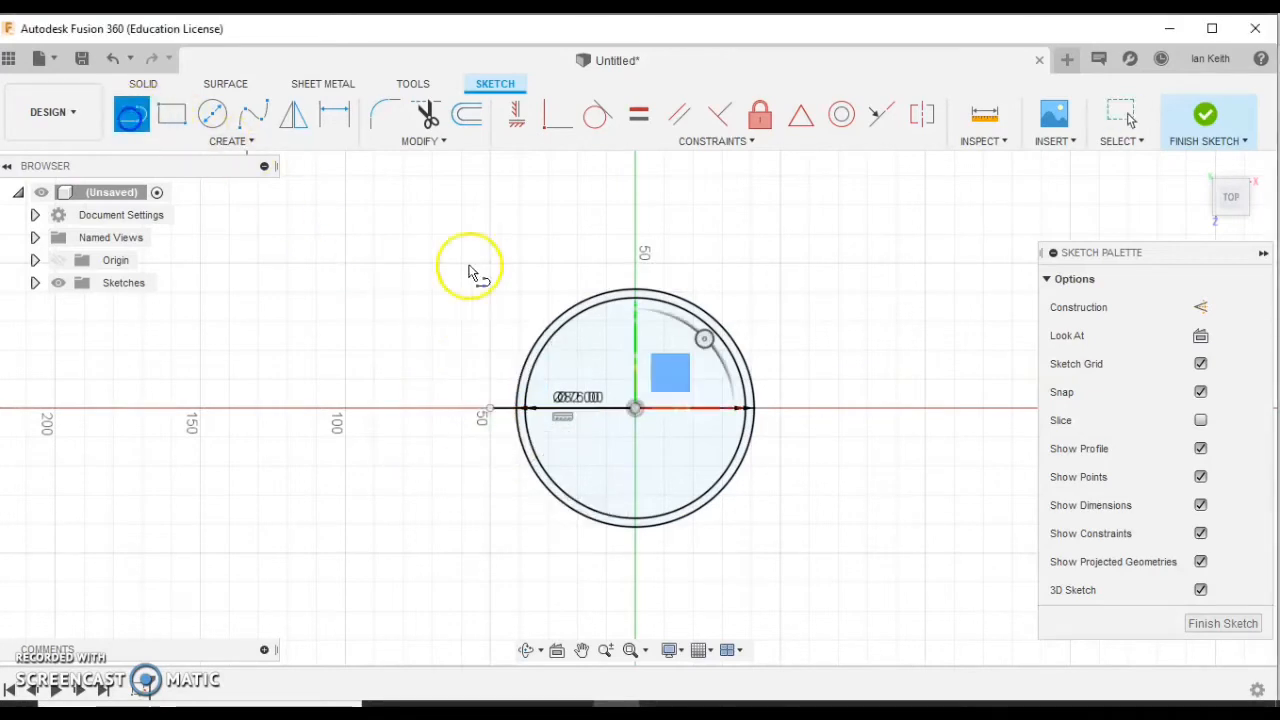
{"action": "left_click", "coordinate": [636, 408]}
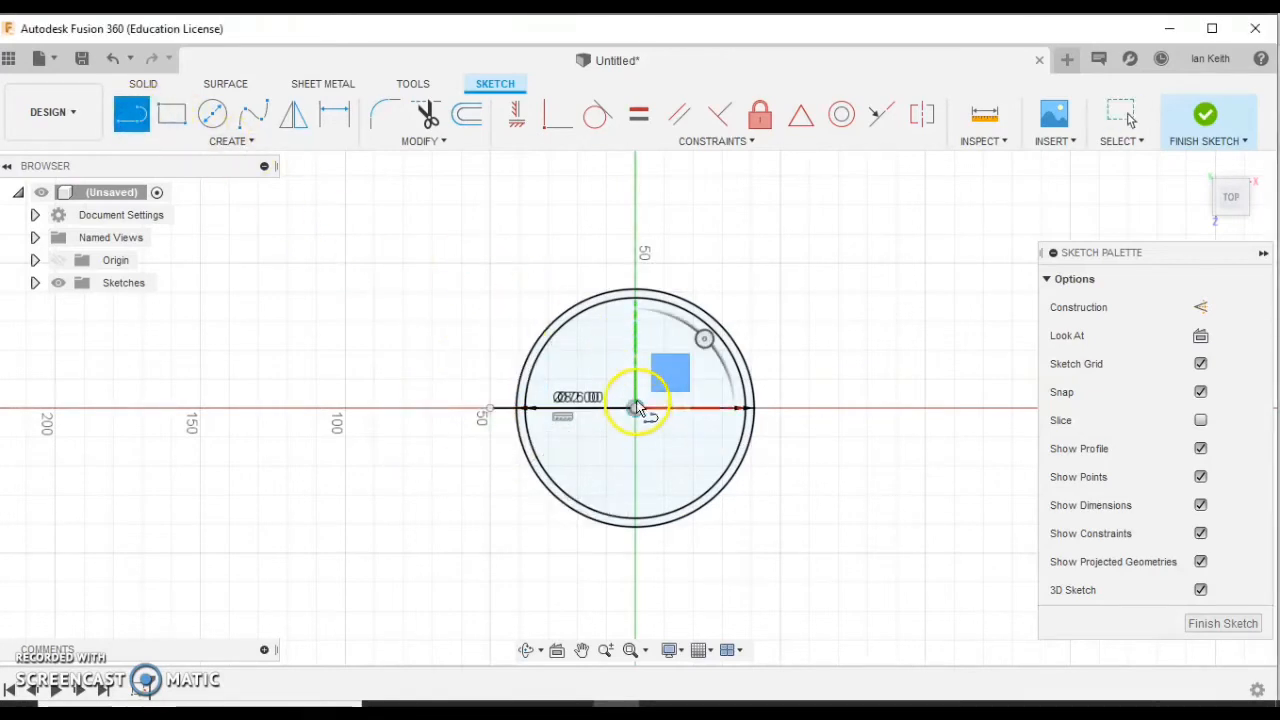
{"action": "left_click", "coordinate": [636, 262]}
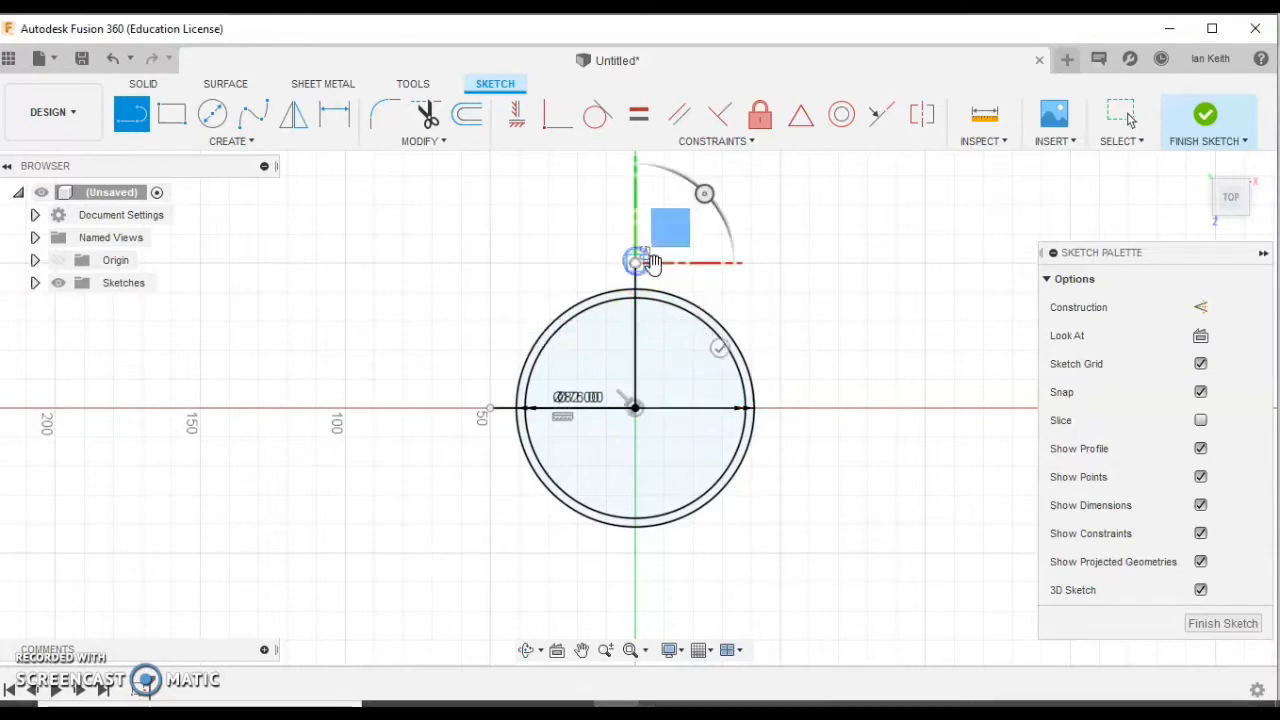
{"action": "key", "text": "Escape"}
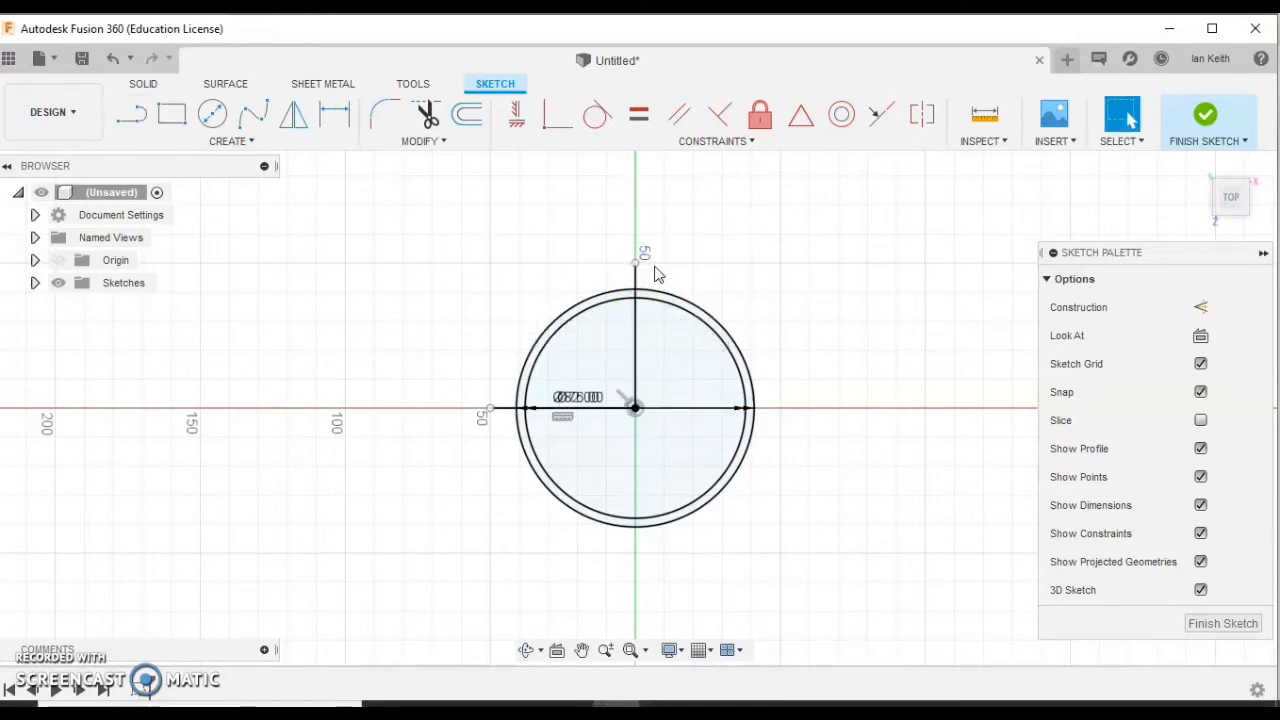
- Trim both circles down to their upper-left quarter arcs between the two lines
{"action": "left_click", "coordinate": [427, 116]}
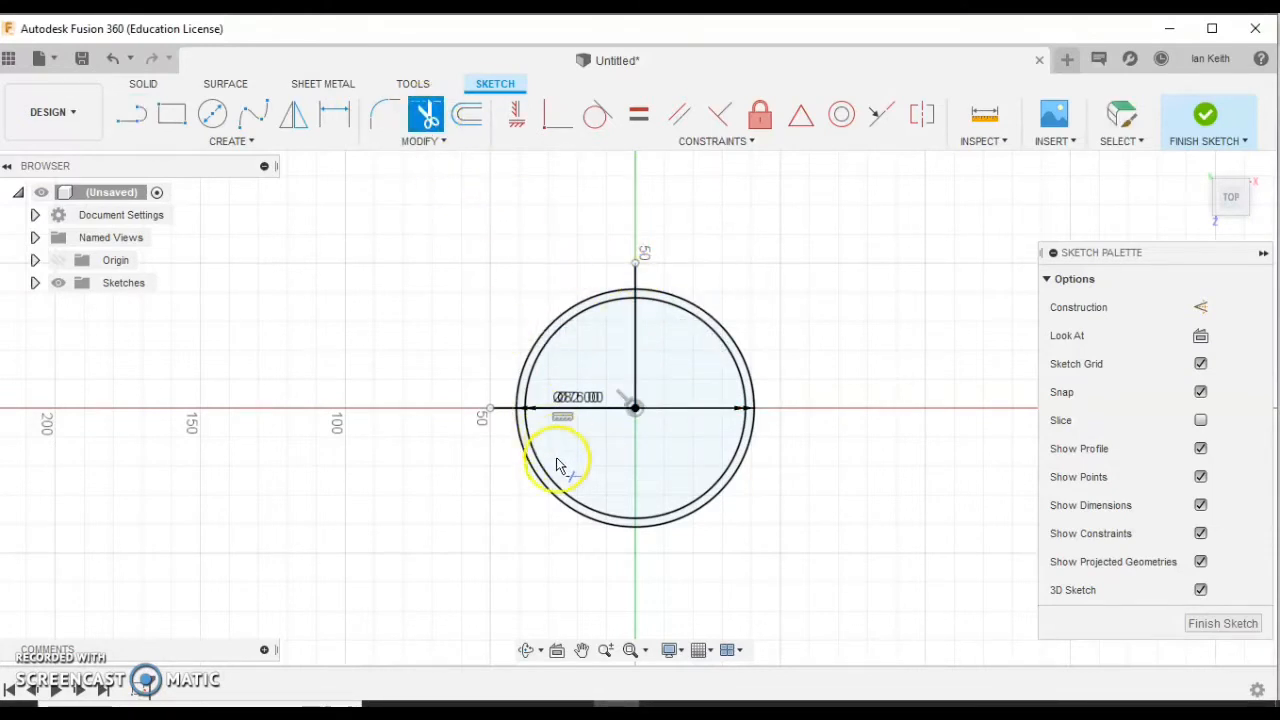
{"action": "left_click", "coordinate": [558, 500]}
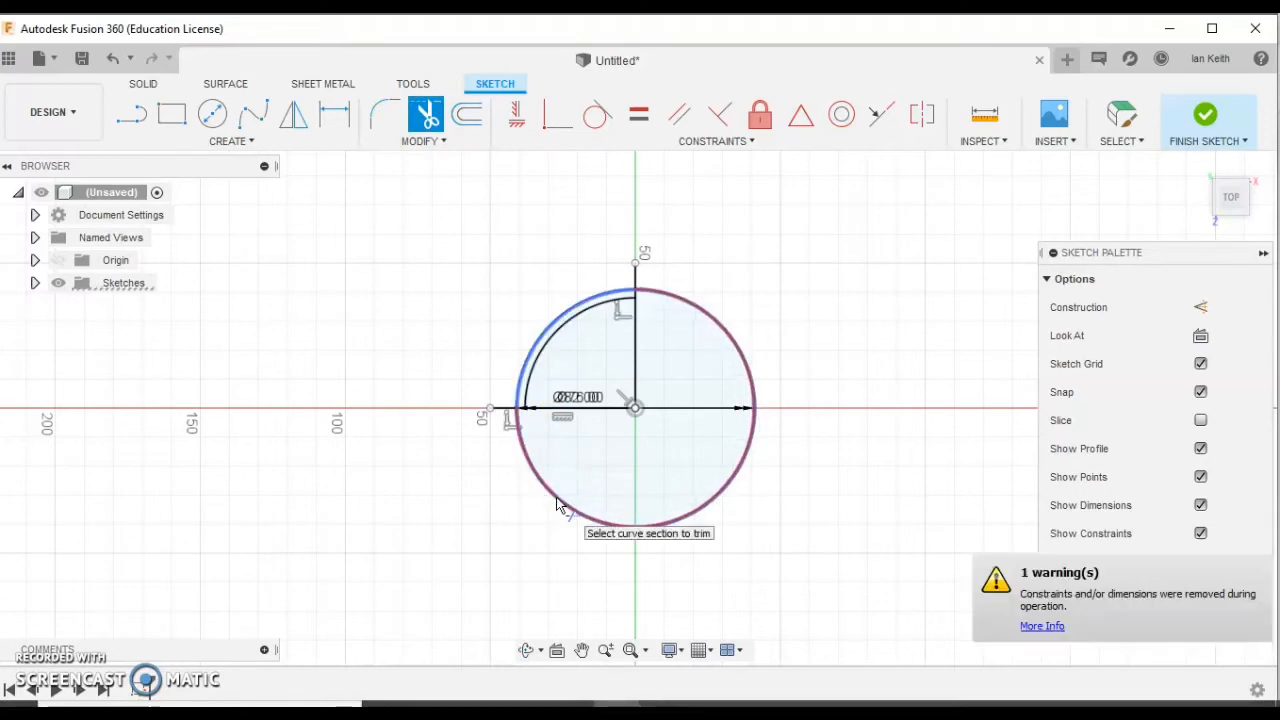
{"action": "left_click", "coordinate": [557, 503]}
{"action": "key", "text": "Escape"}
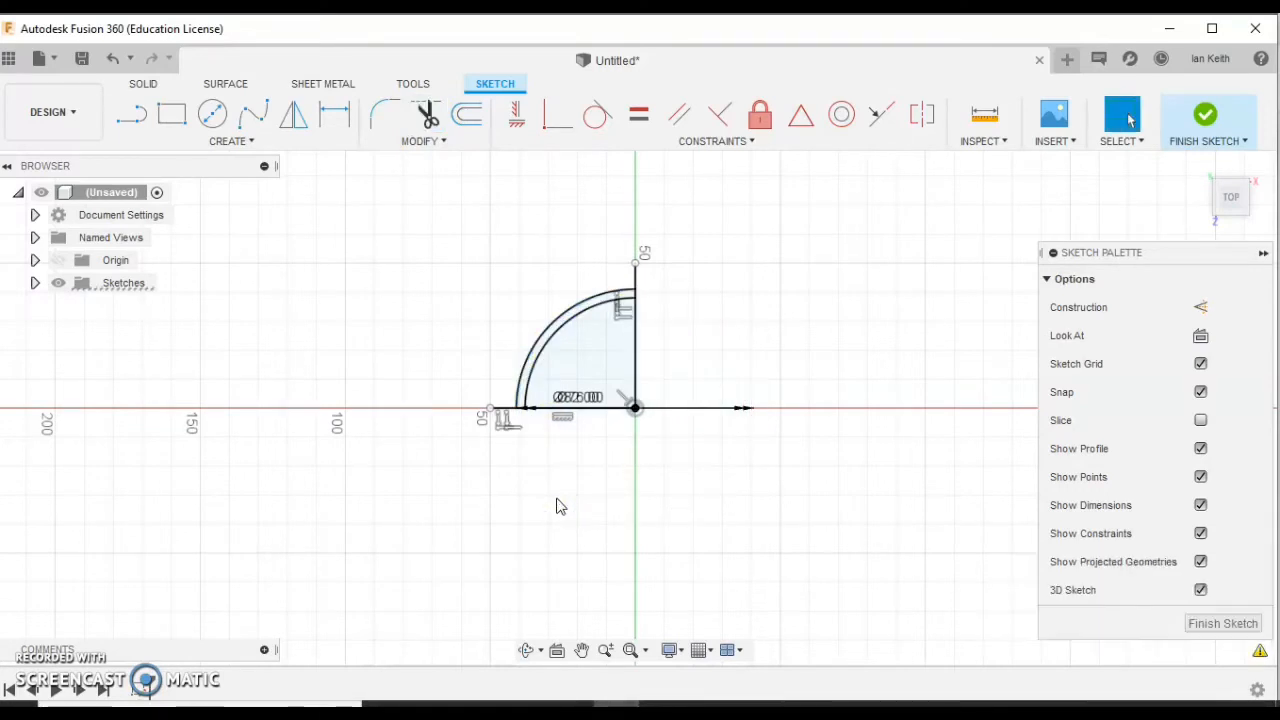
- Delete the vertical and horizontal 50 mm guide lines, leaving only the two quarter arcs
{"action": "left_click", "coordinate": [641, 357]}
{"action": "left_click", "coordinate": [641, 357]}
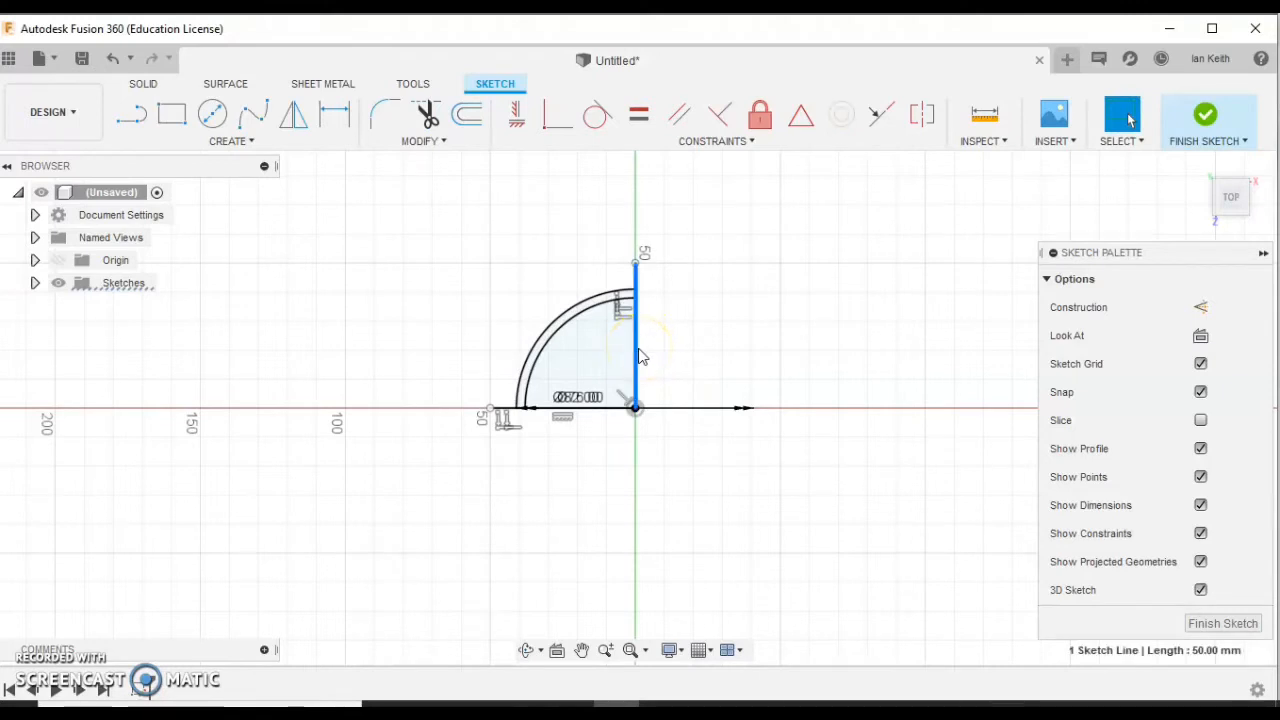
{"action": "key", "text": "Delete"}
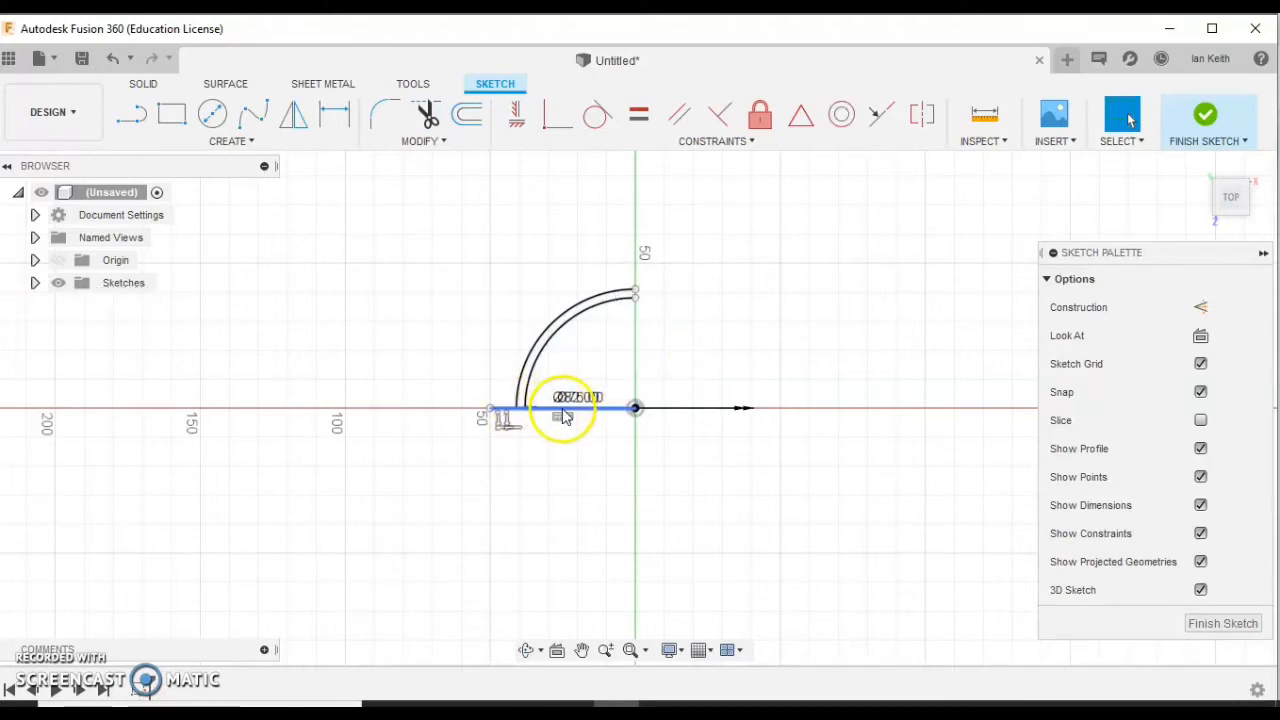
{"action": "left_click", "coordinate": [563, 410]}
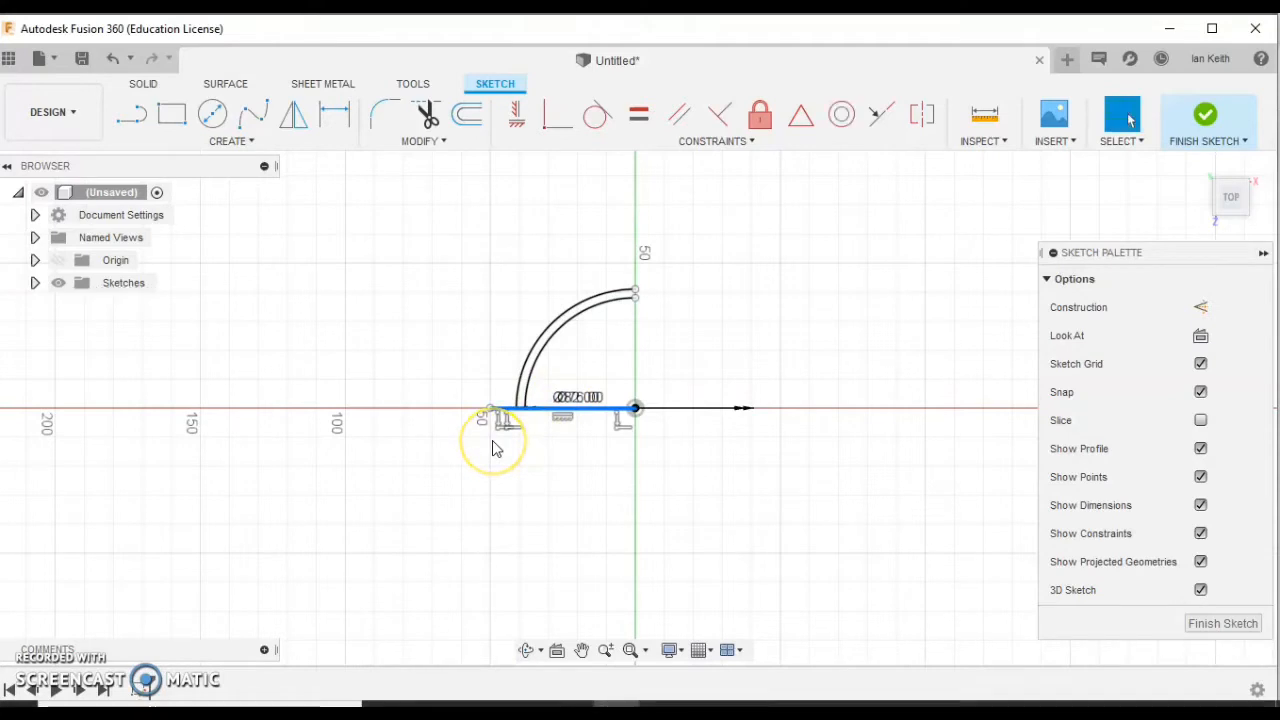
{"action": "key", "text": "Delete"}
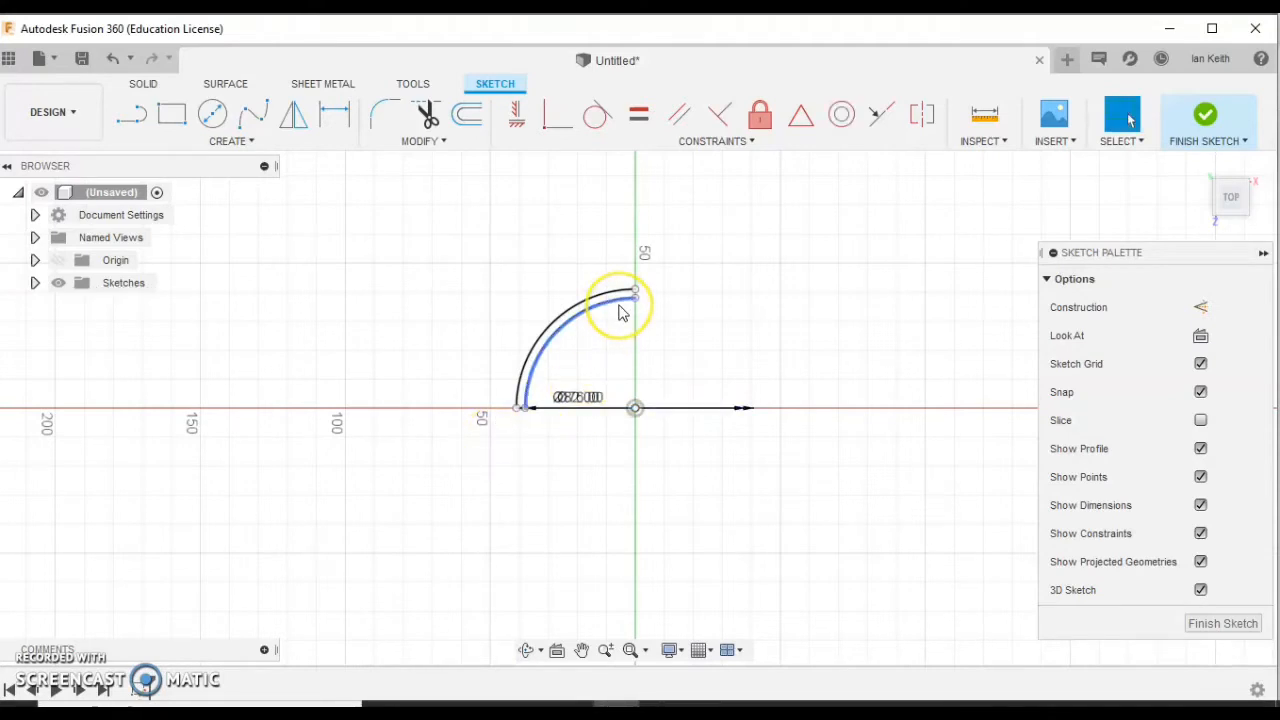
- Close the quarter-ring profile with short straight lines joining the inner and outer arcs at both ends
{"action": "scroll", "coordinate": [620, 310], "scroll_direction": "up", "scroll_amount": 3}
{"action": "scroll", "coordinate": [619, 313], "scroll_direction": "up", "scroll_amount": 1}
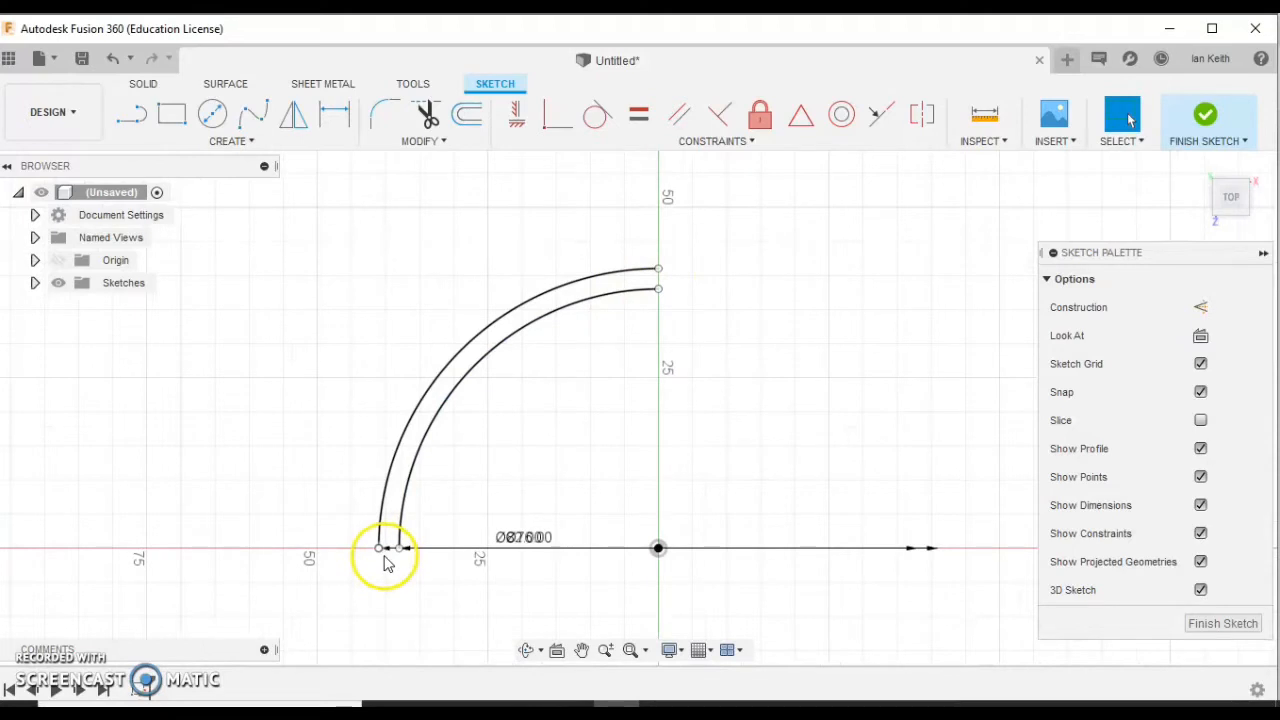
{"action": "left_click", "coordinate": [131, 113]}
{"action": "left_click", "coordinate": [658, 289]}
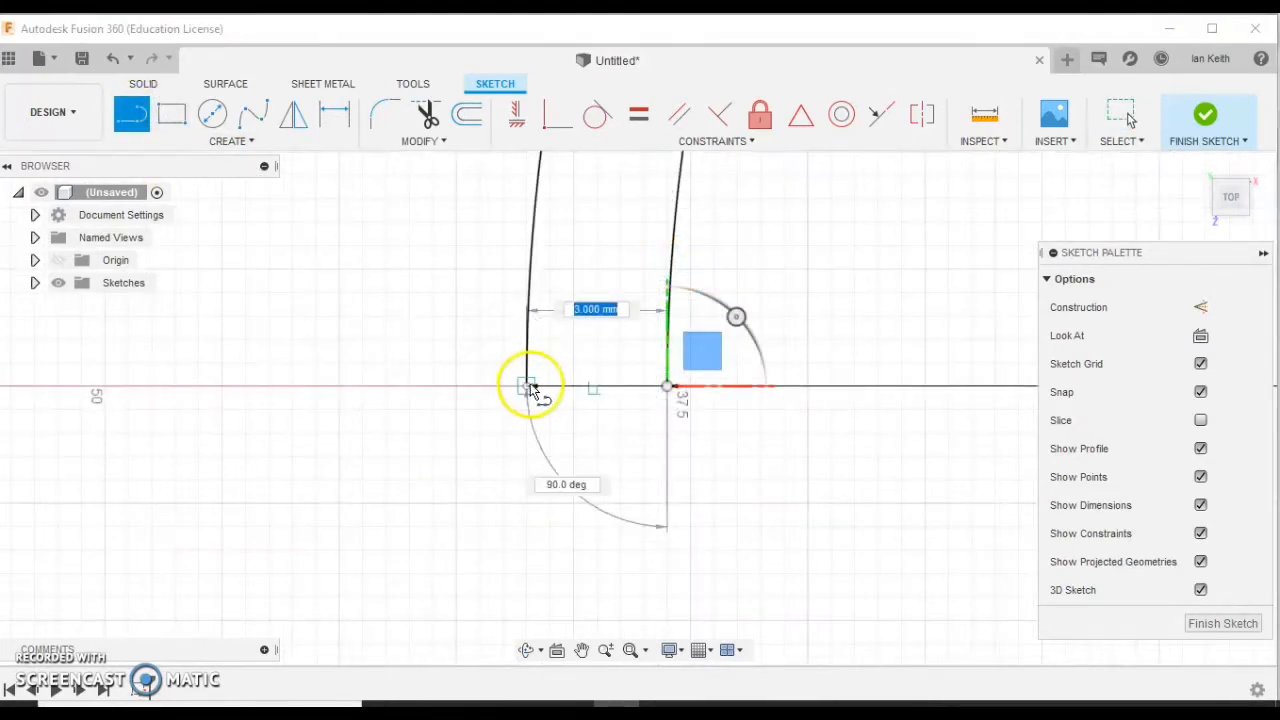
{"action": "left_click", "coordinate": [530, 388]}
{"action": "scroll", "coordinate": [575, 490], "scroll_direction": "down", "scroll_amount": 4}
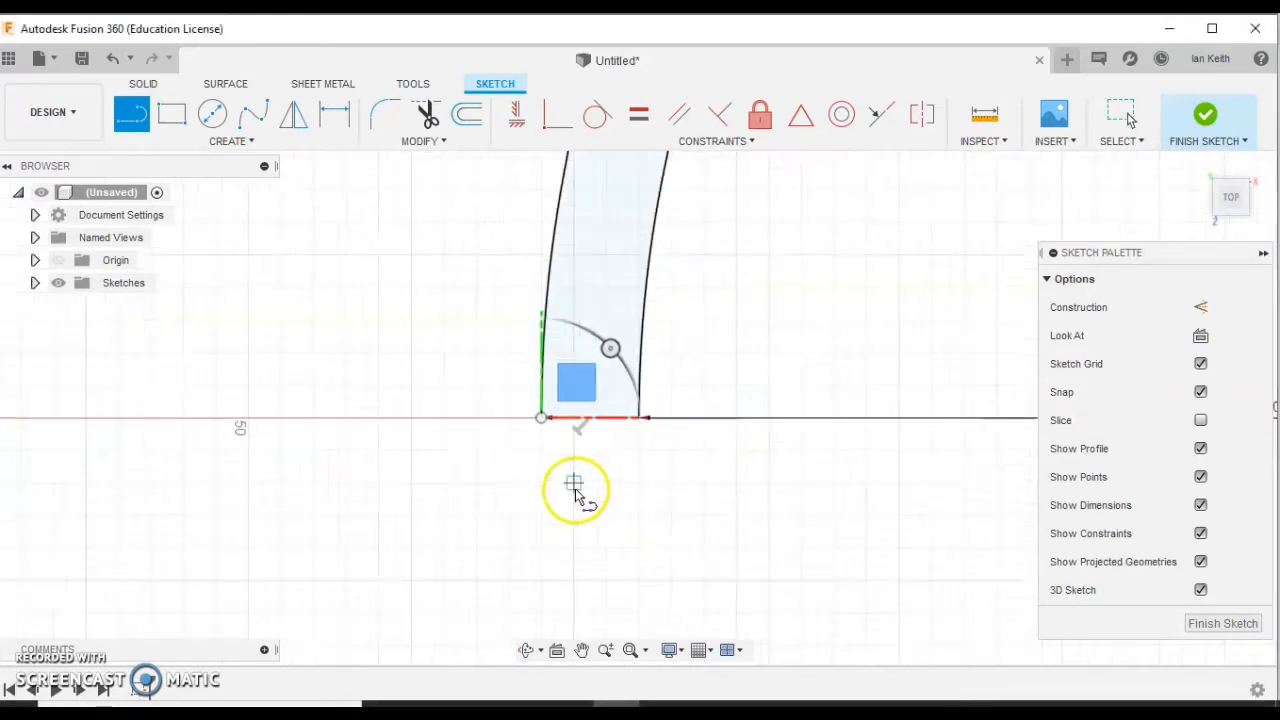
{"action": "scroll", "coordinate": [573, 488], "scroll_direction": "down", "scroll_amount": 3}
{"action": "scroll", "coordinate": [750, 333], "scroll_direction": "down", "scroll_amount": 2}
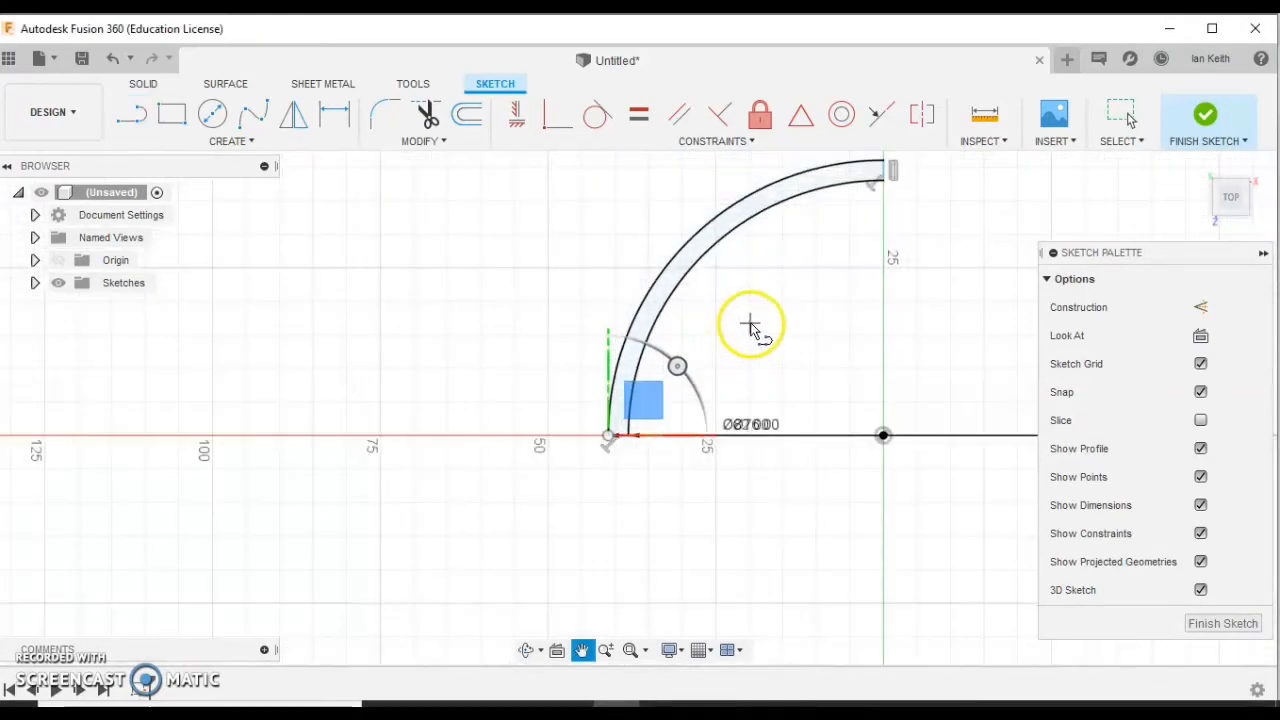
{"action": "mouse_move", "coordinate": [757, 329]}
{"action": "middle_mouse_down"}
{"action": "mouse_move", "coordinate": [666, 396]}
{"action": "mouse_move", "coordinate": [660, 440]}
{"action": "middle_mouse_up"}
{"action": "key", "text": "l"}
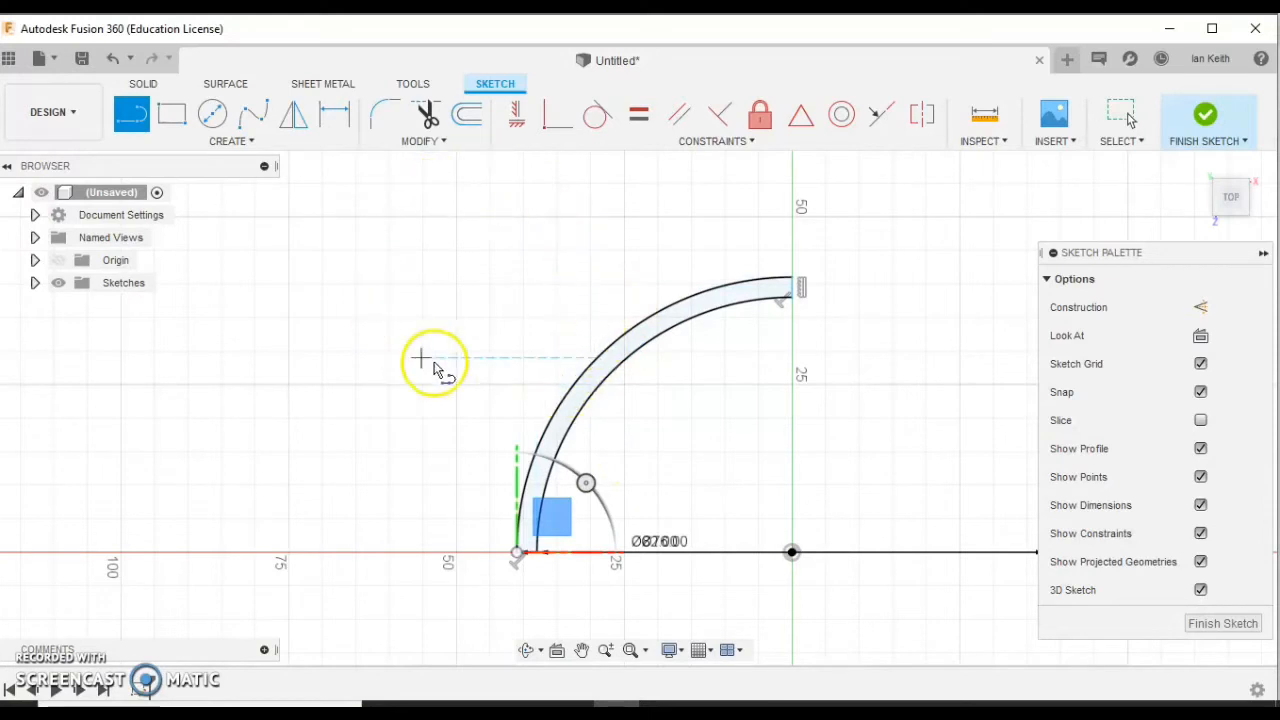
{"action": "key", "text": "Escape"}
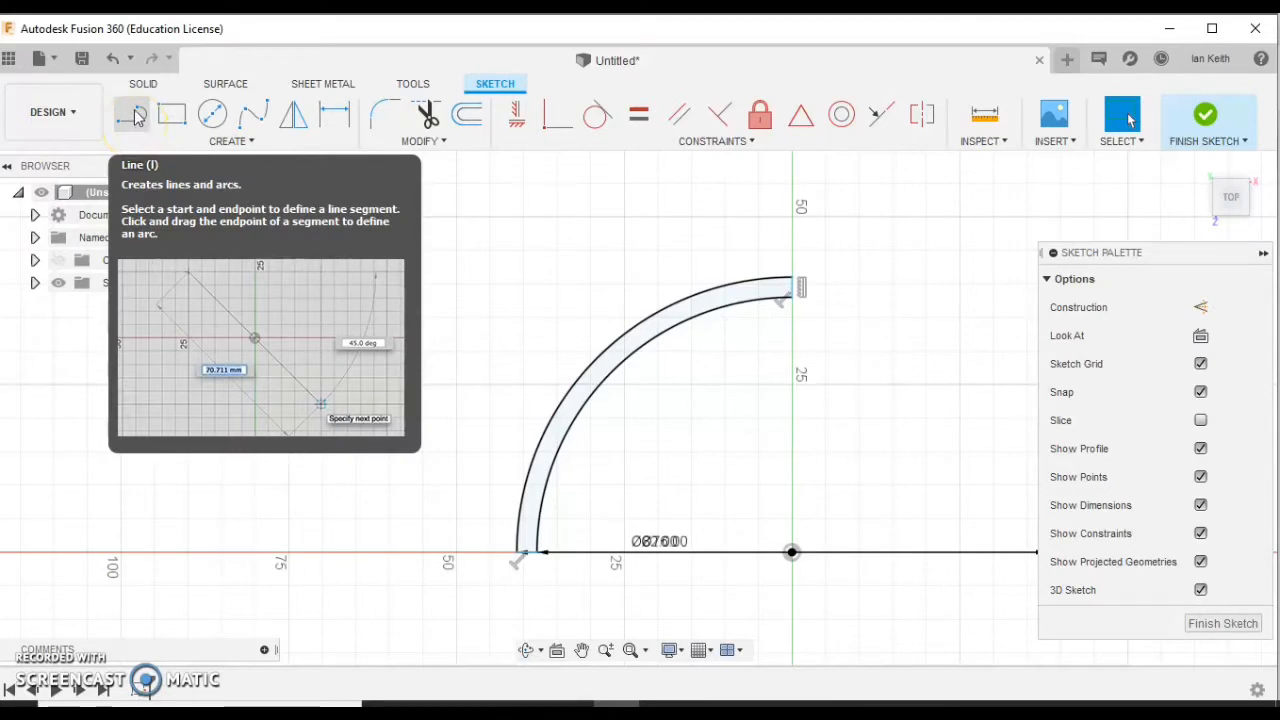
- Draw a vertical line 39.2 mm long from the origin up into the end of the quarter ring
{"action": "left_click", "coordinate": [133, 115]}
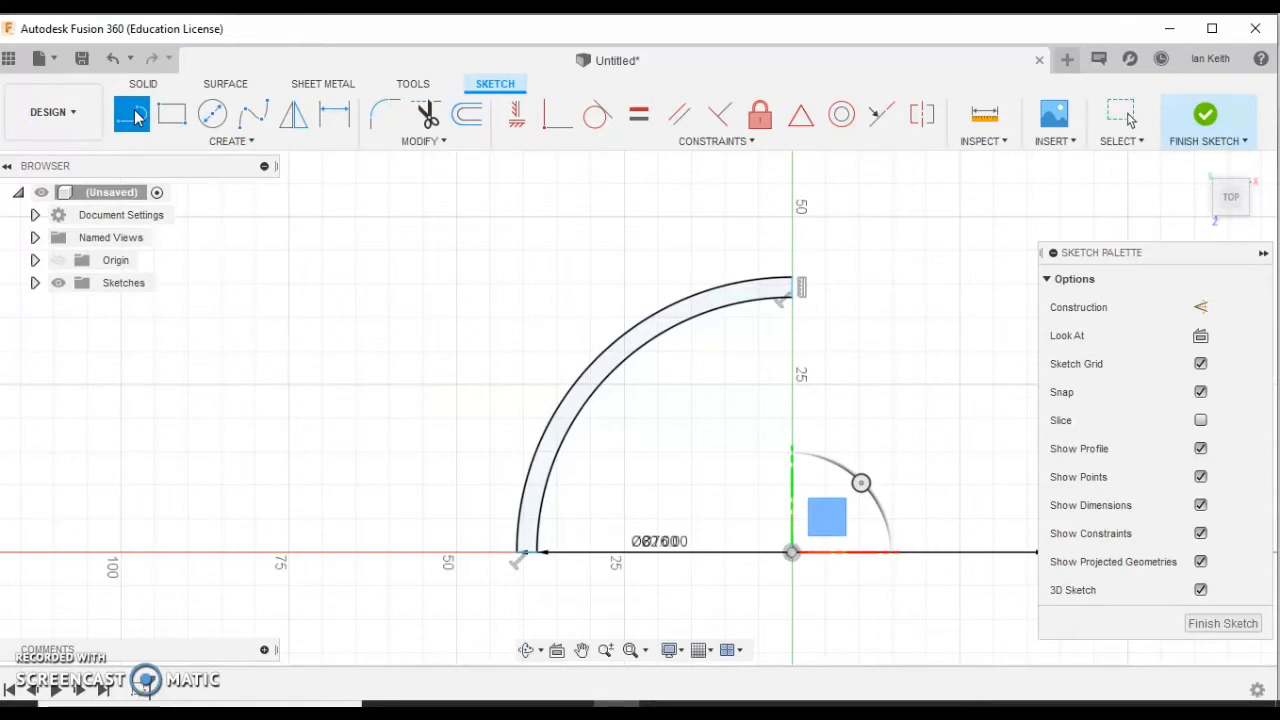
{"action": "left_click", "coordinate": [791, 554]}
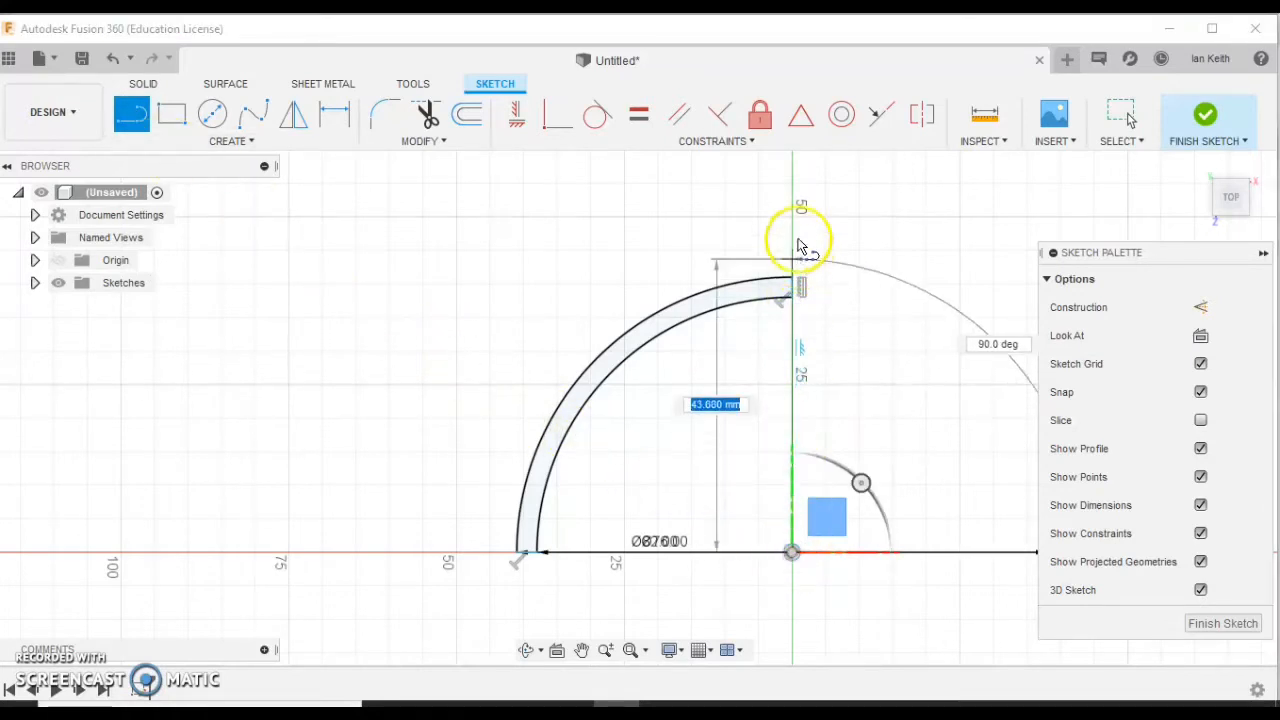
{"action": "type", "text": "3"}
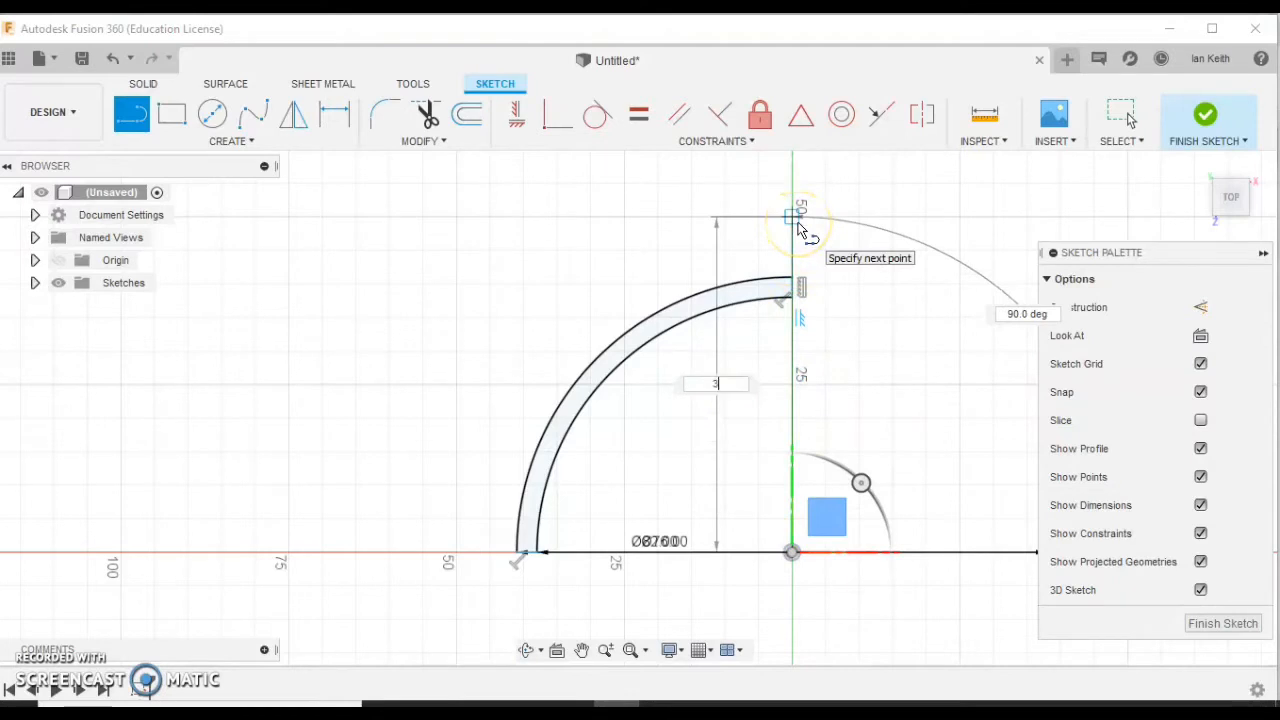
{"action": "type", "text": "9.2"}
{"action": "key", "text": "Return"}
{"action": "key", "text": "Escape"}
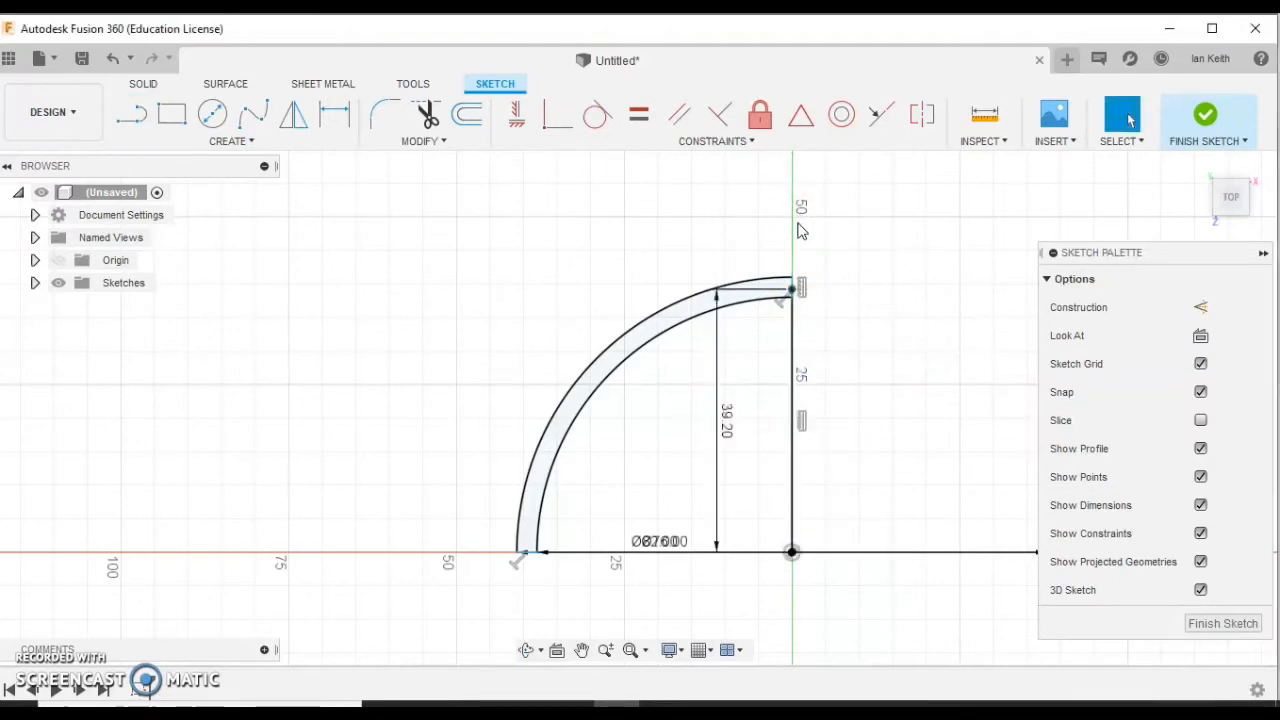
- Draw a horizontal line about 61 mm long leftward from the upper end of the vertical 39.2 mm line
{"action": "left_click", "coordinate": [135, 114]}
{"action": "left_click", "coordinate": [692, 306]}
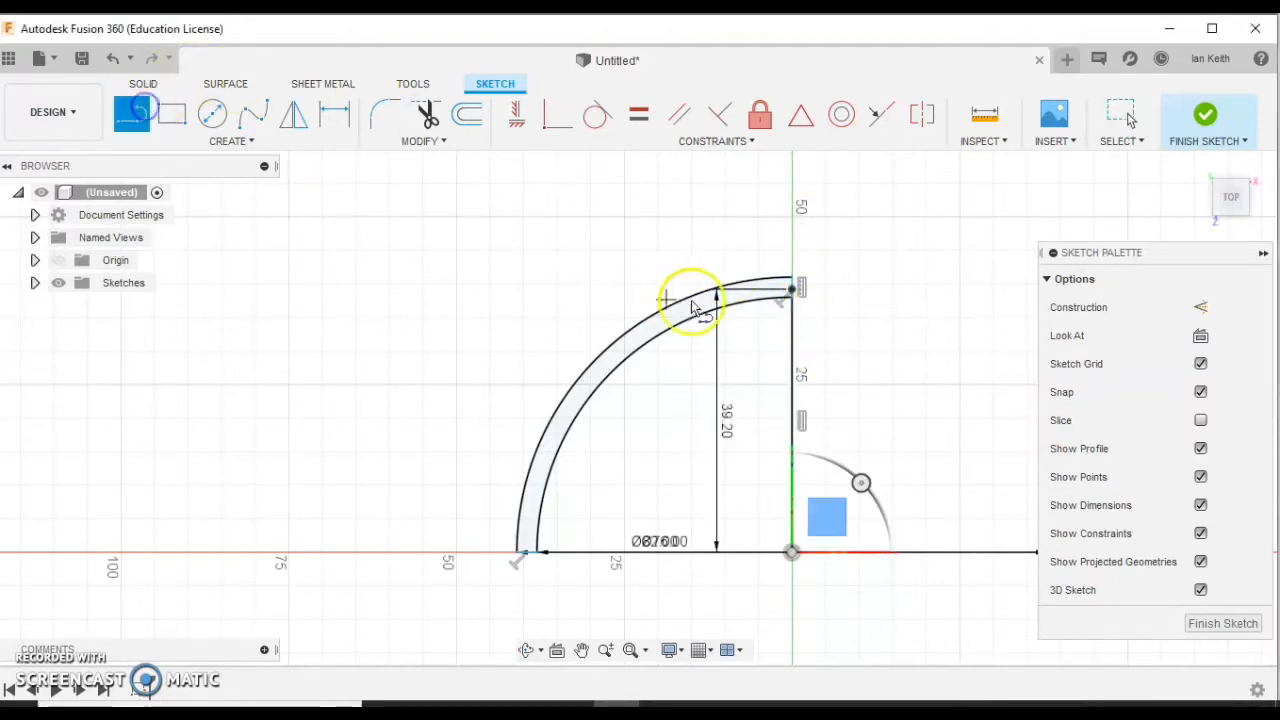
{"action": "left_click", "coordinate": [791, 289]}
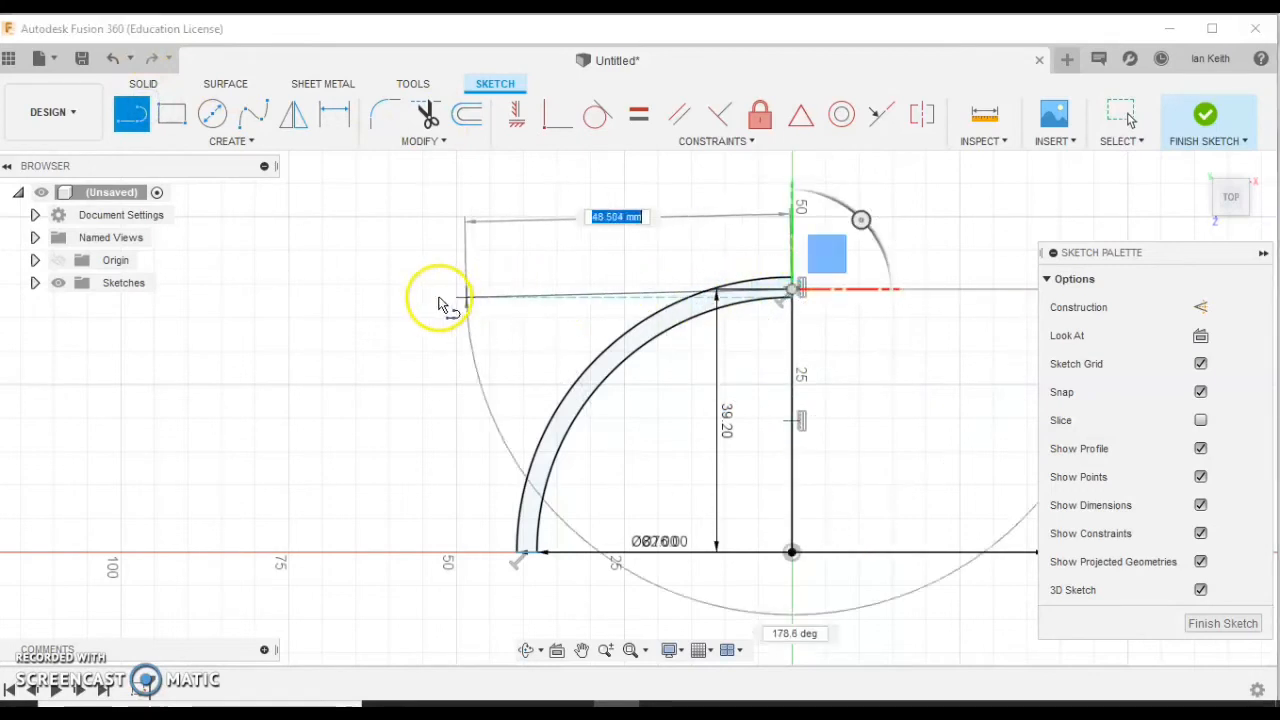
{"action": "left_click", "coordinate": [380, 289]}
{"action": "key", "text": "Escape"}
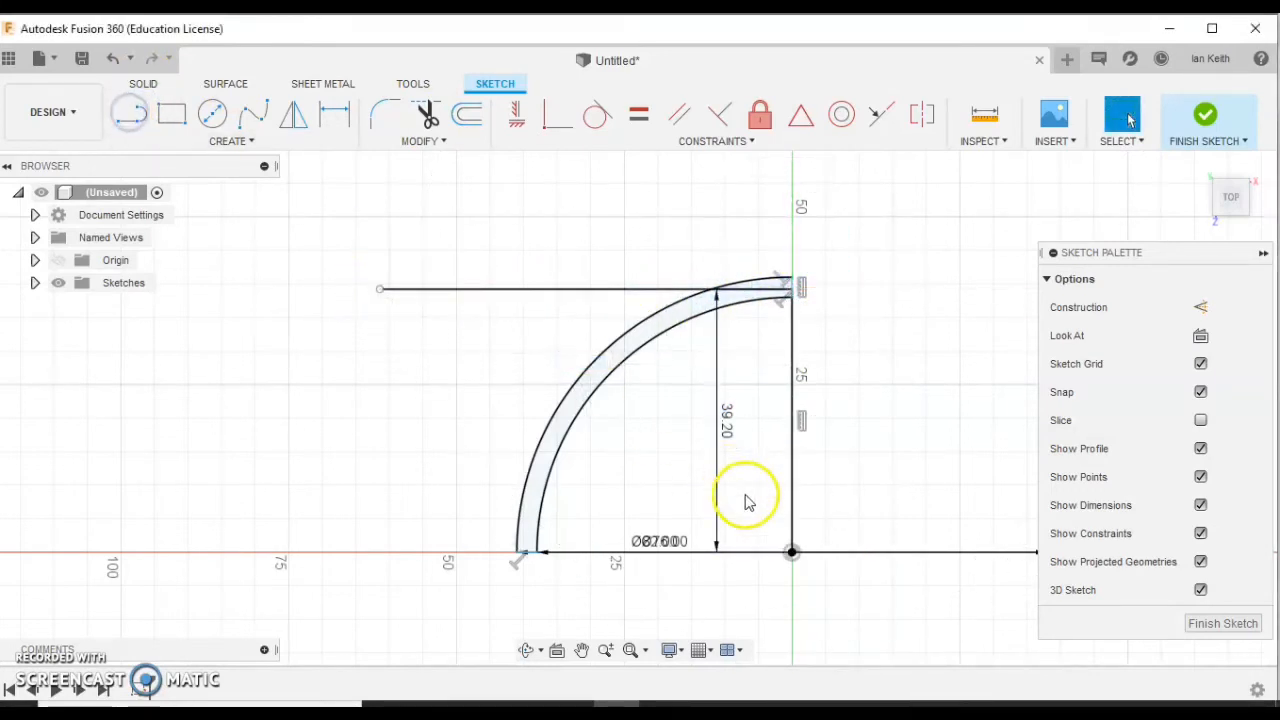
- Draw a horizontal line 39.2 mm long from the origin leftward into the lower end of the quarter ring
{"action": "left_click", "coordinate": [792, 552]}
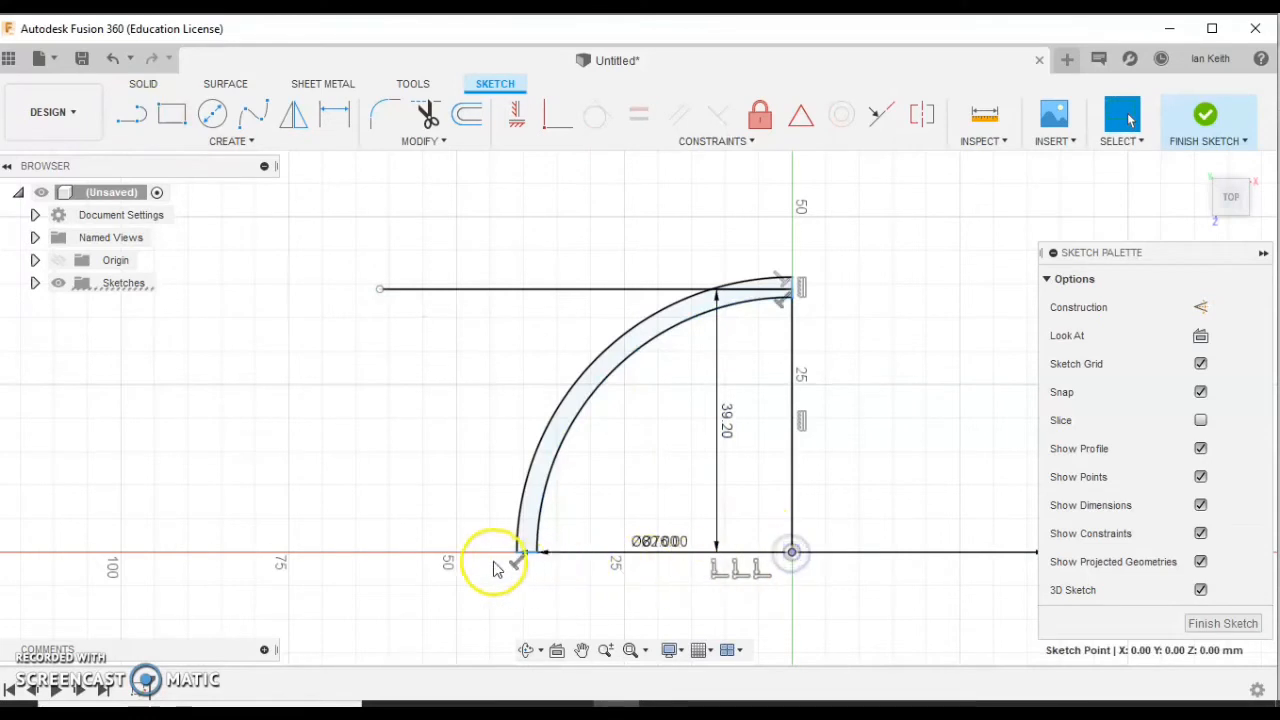
{"action": "left_click", "coordinate": [131, 113]}
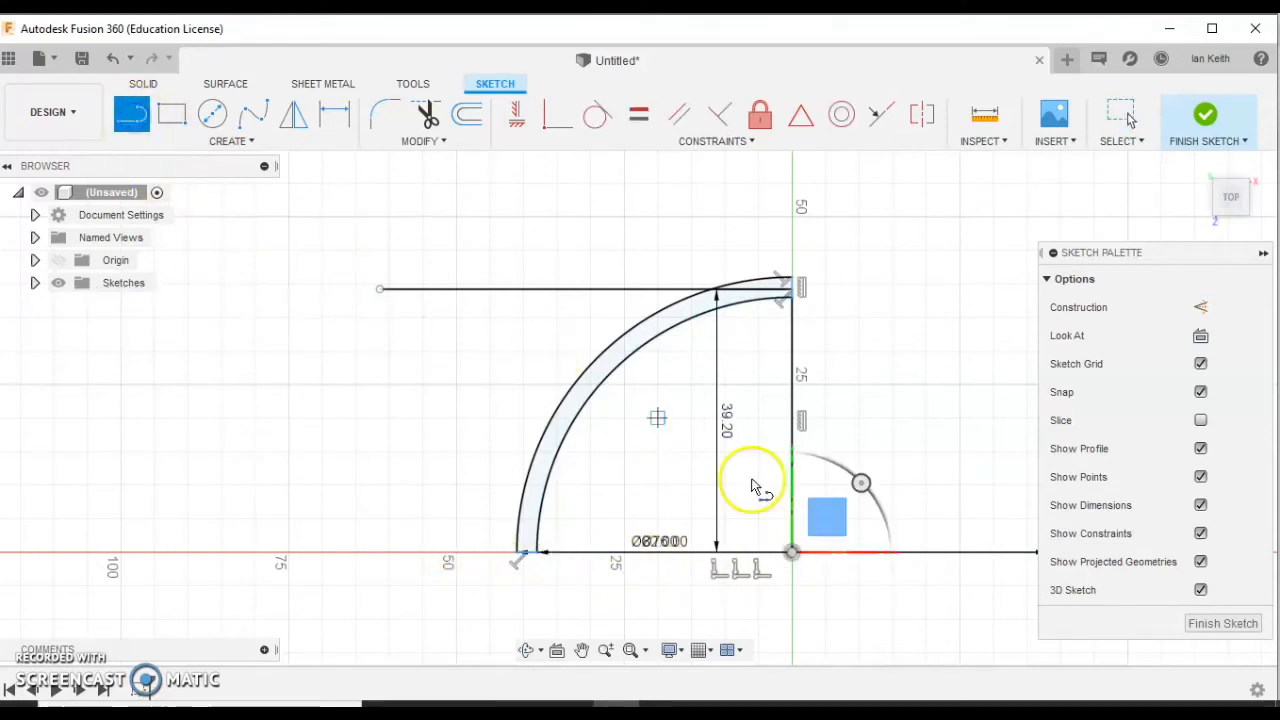
{"action": "left_click", "coordinate": [792, 552]}
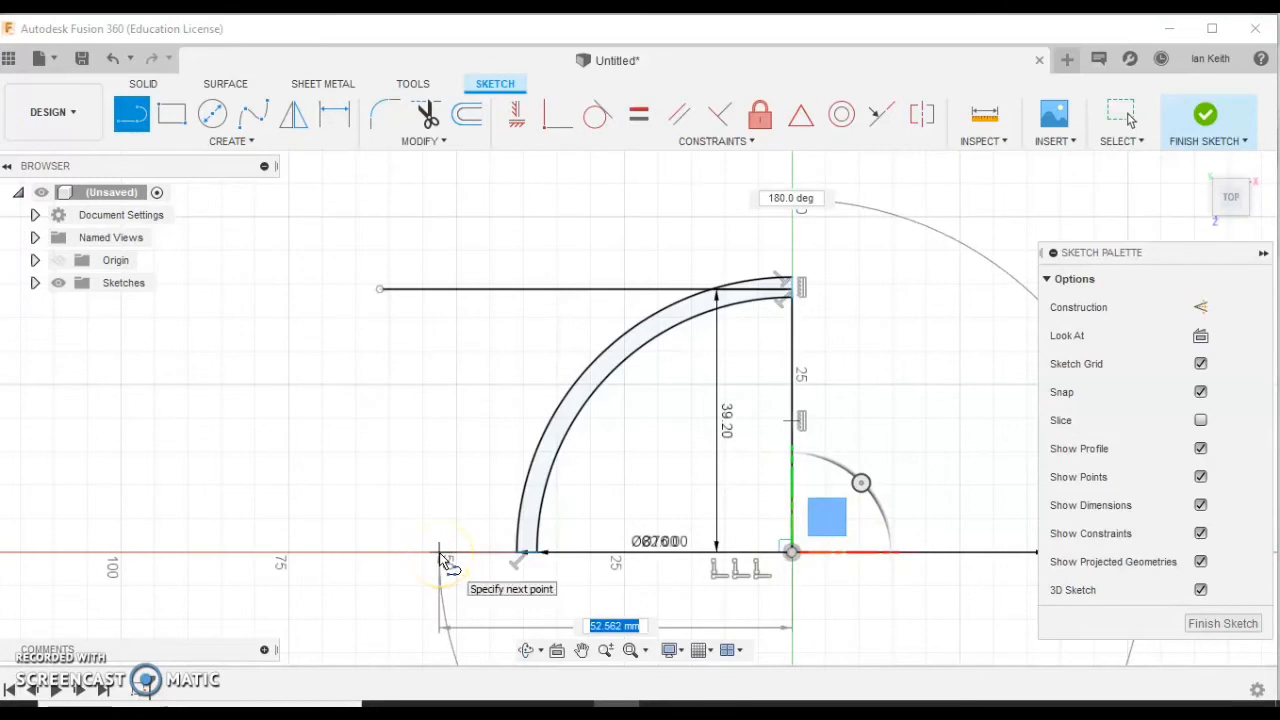
{"action": "type", "text": "39"}
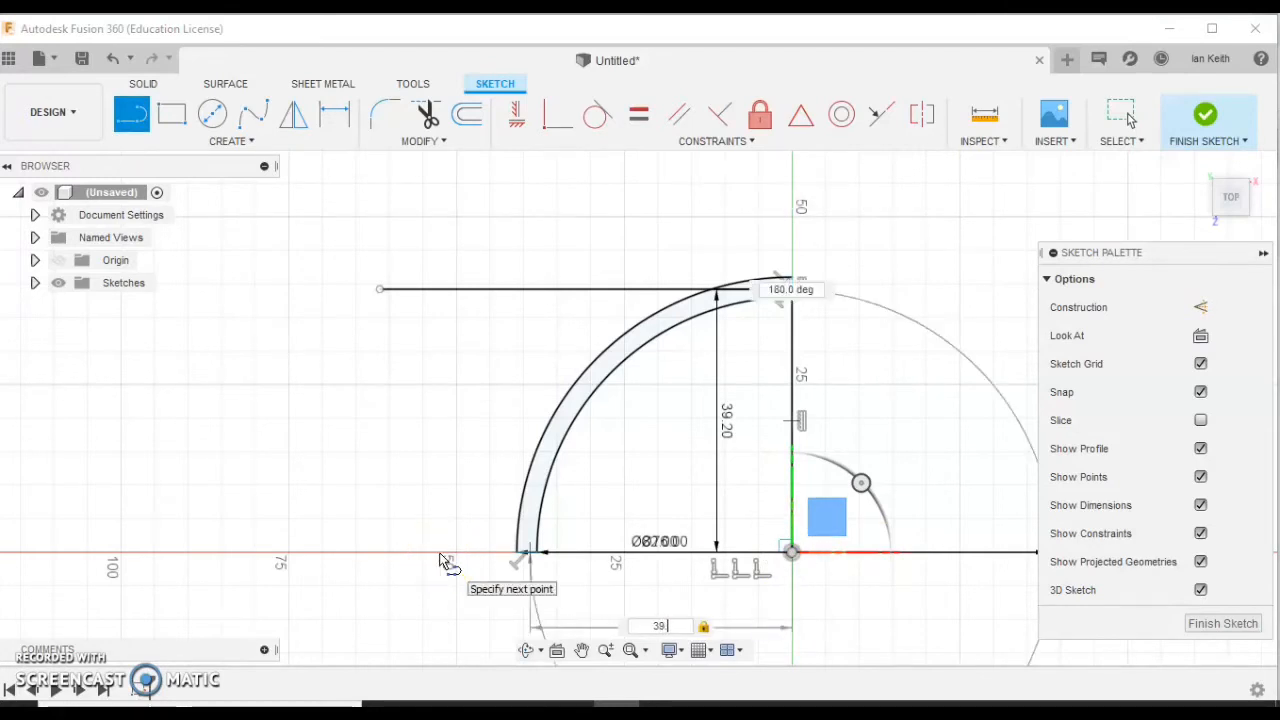
{"action": "type", "text": ".2"}
{"action": "key", "text": "Return"}
{"action": "key", "text": "Escape"}
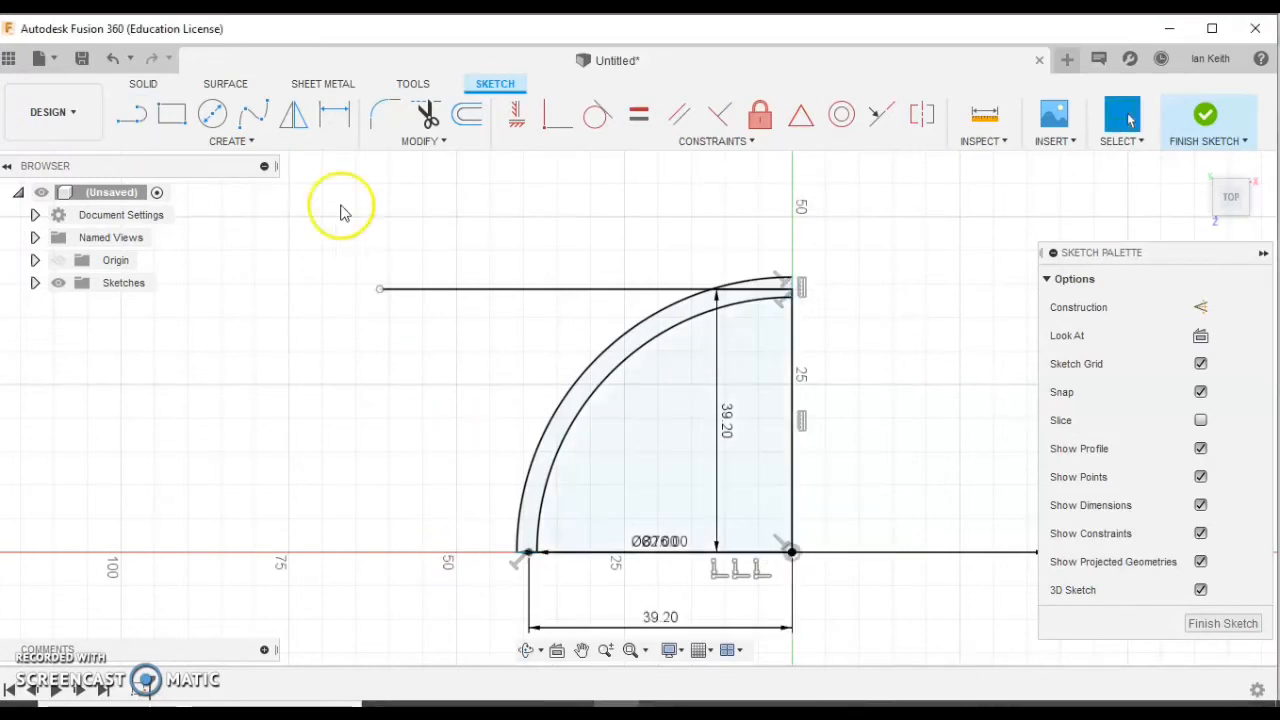
- Draw a vertical line about 45 mm long upward from the left end of the horizontal 39.2 mm line, crossing the upper horizontal line
{"action": "left_click", "coordinate": [133, 116]}
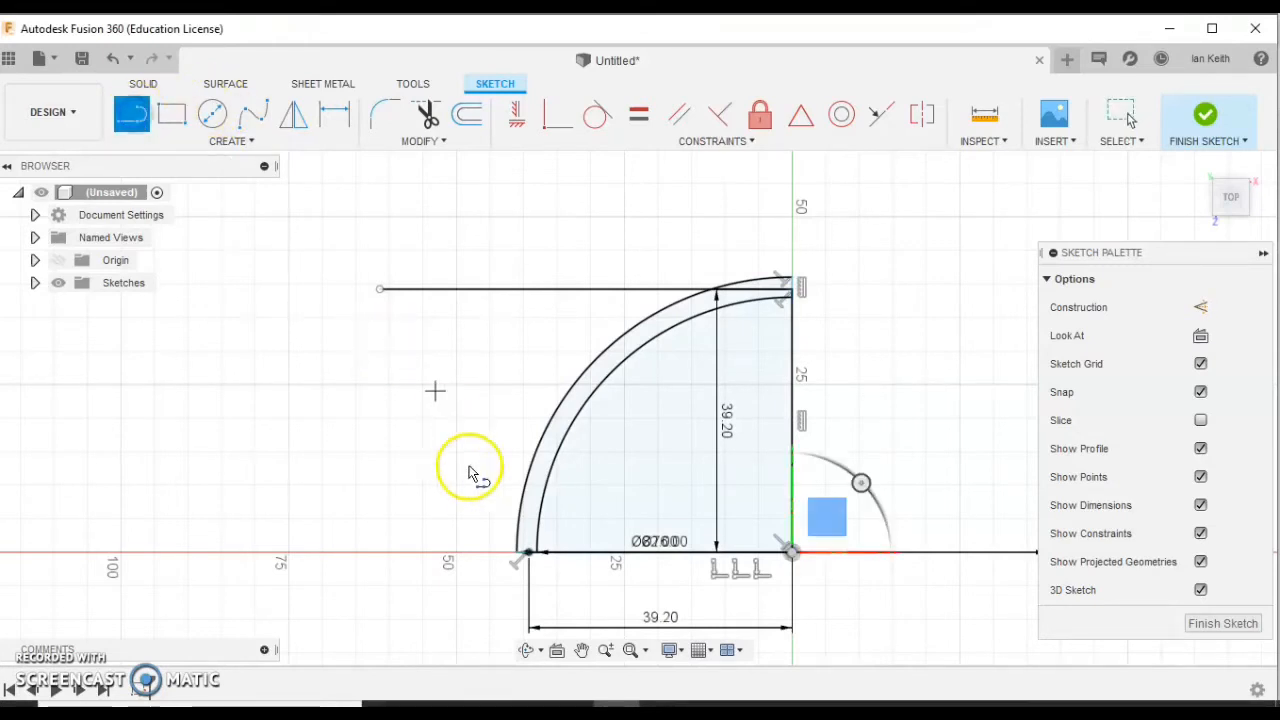
{"action": "left_click", "coordinate": [529, 553]}
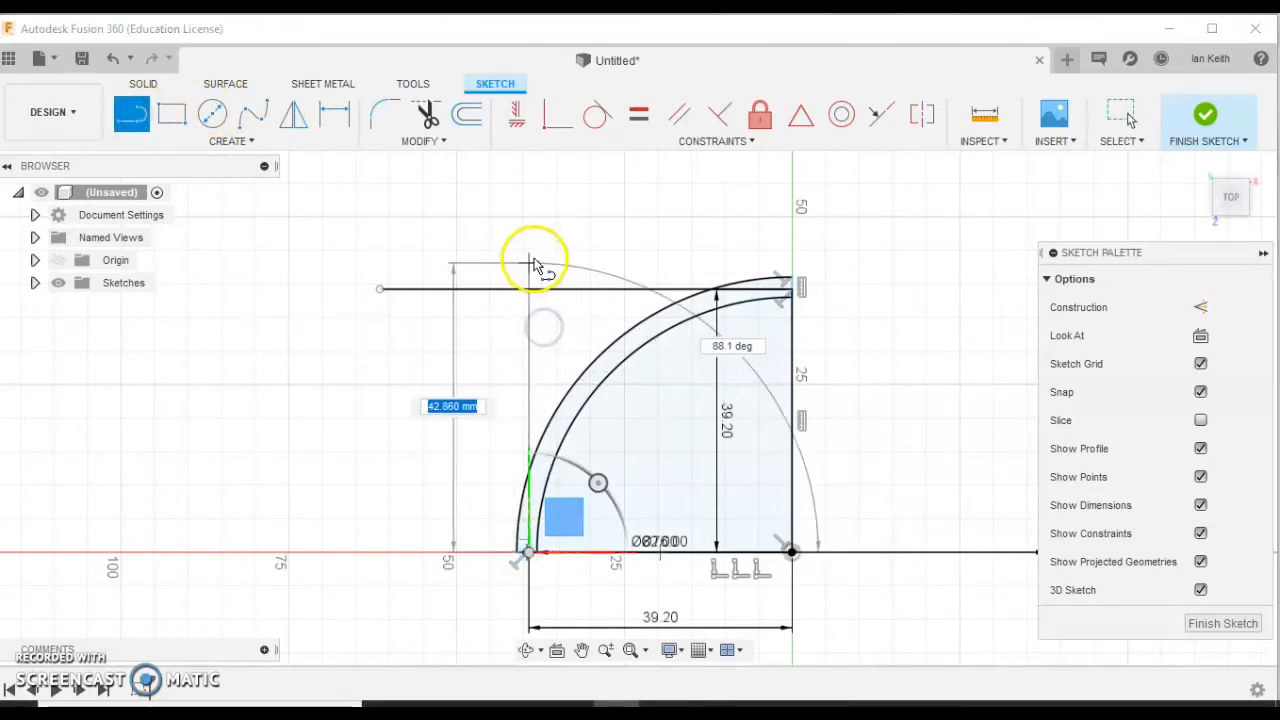
{"action": "left_click", "coordinate": [529, 251]}
{"action": "key", "text": "Escape"}
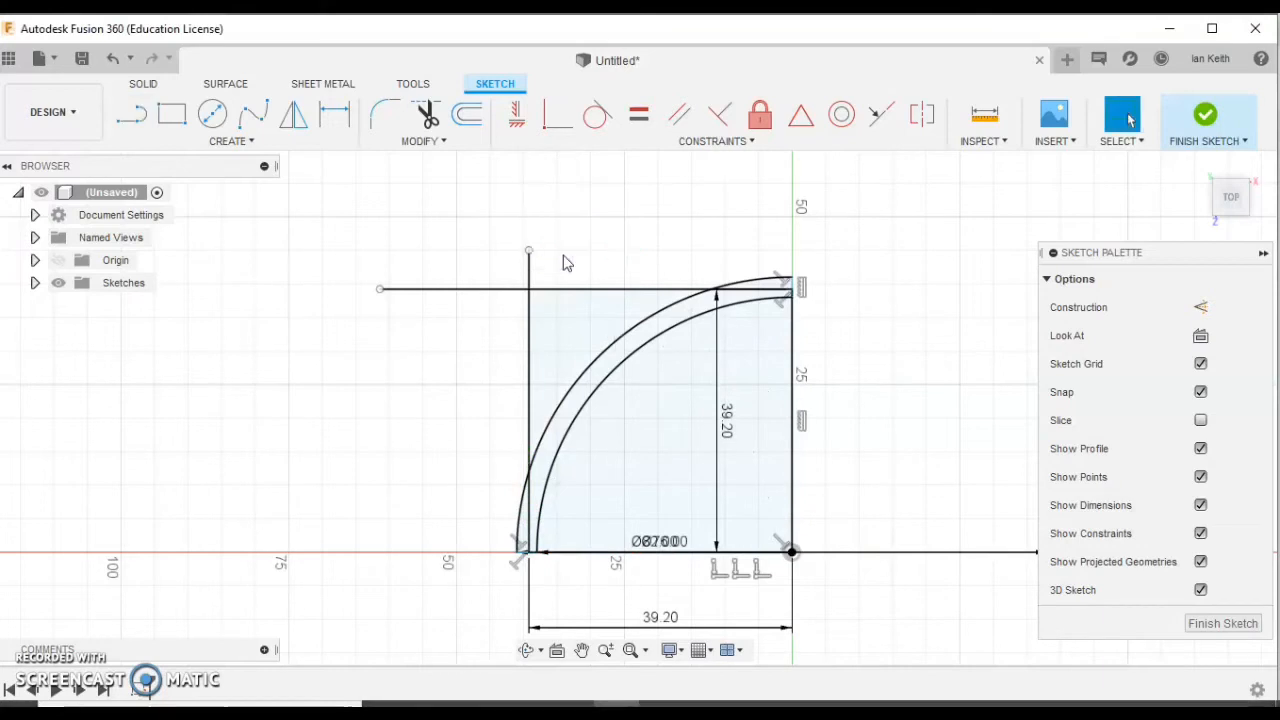
{"action": "left_click", "coordinate": [526, 289]}
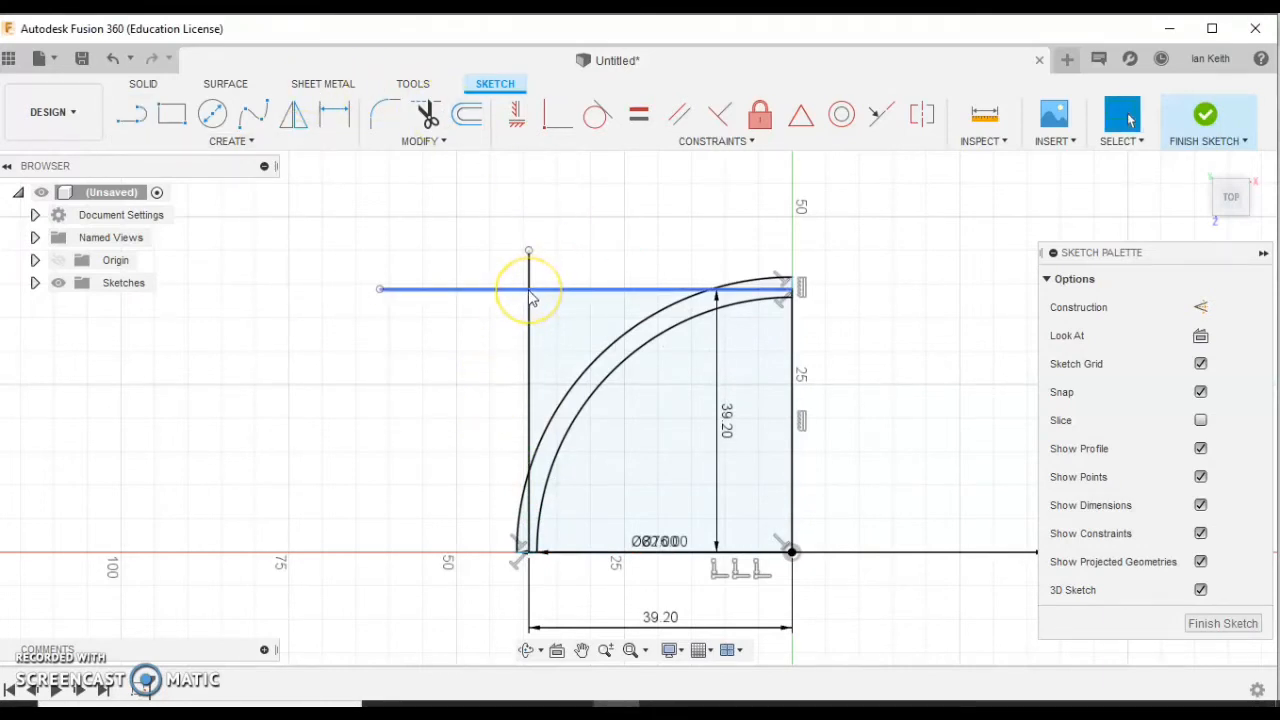
{"action": "left_click", "coordinate": [429, 266]}
- Draw a 29 mm diameter circle centred where the long vertical line crosses the upper horizontal line
{"action": "left_click", "coordinate": [213, 117]}
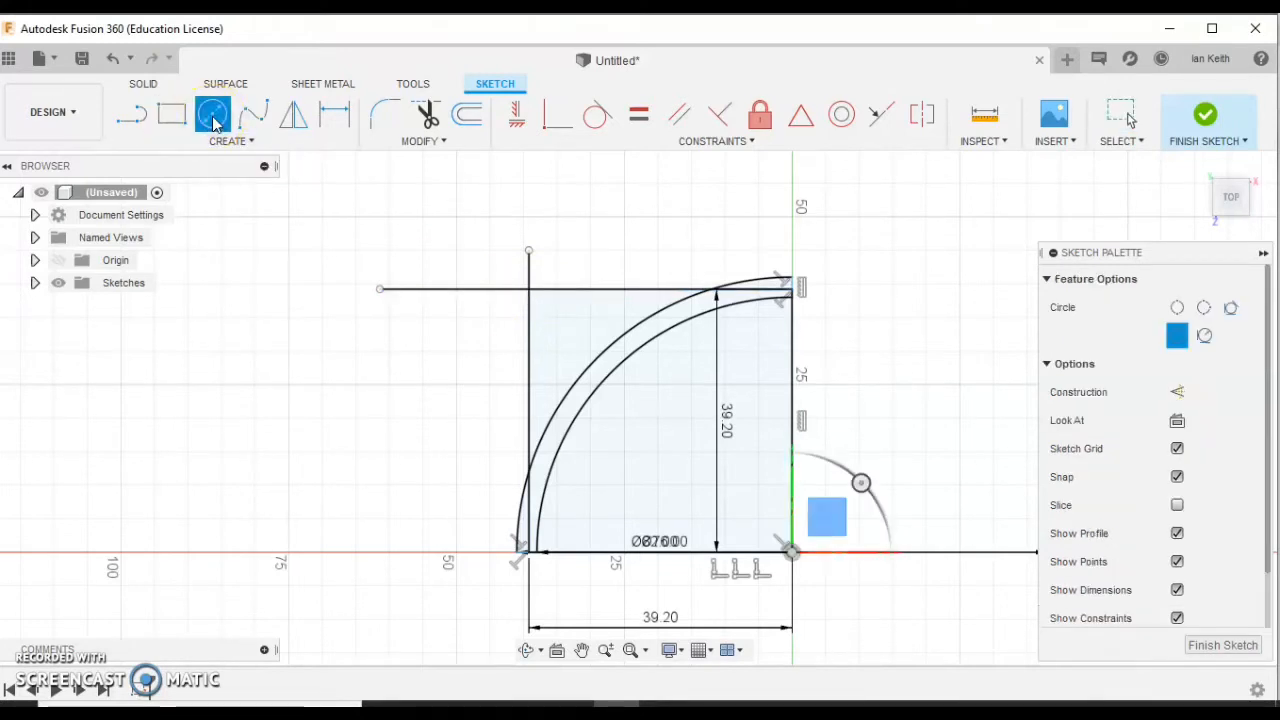
{"action": "left_click", "coordinate": [529, 289]}
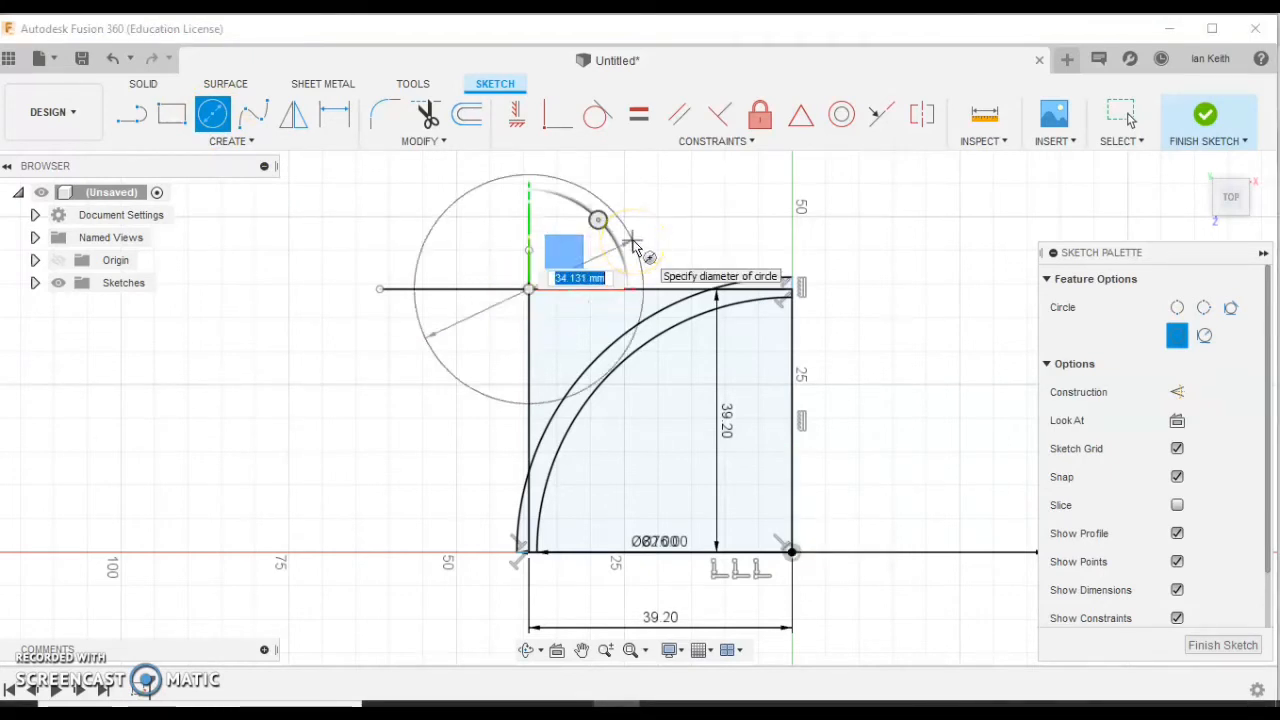
{"action": "type", "text": "2"}
{"action": "key", "text": "Tab"}
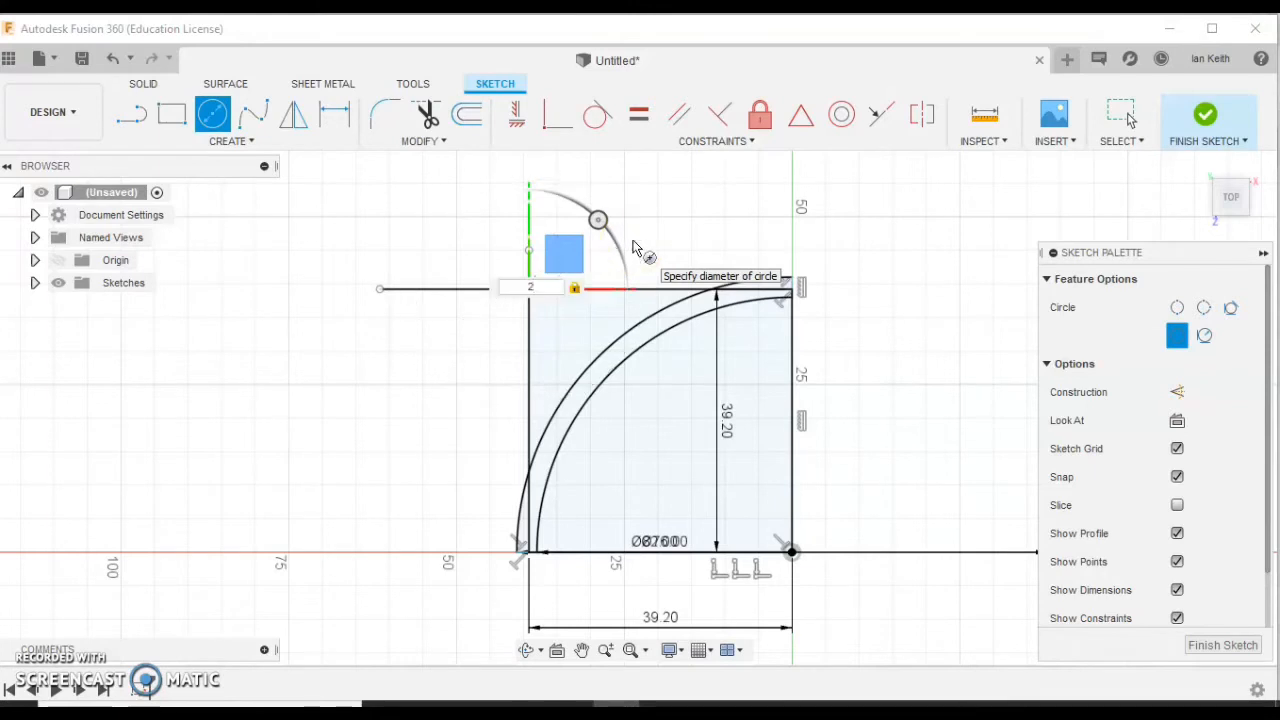
{"action": "type", "text": "9"}
{"action": "key", "text": "Return"}
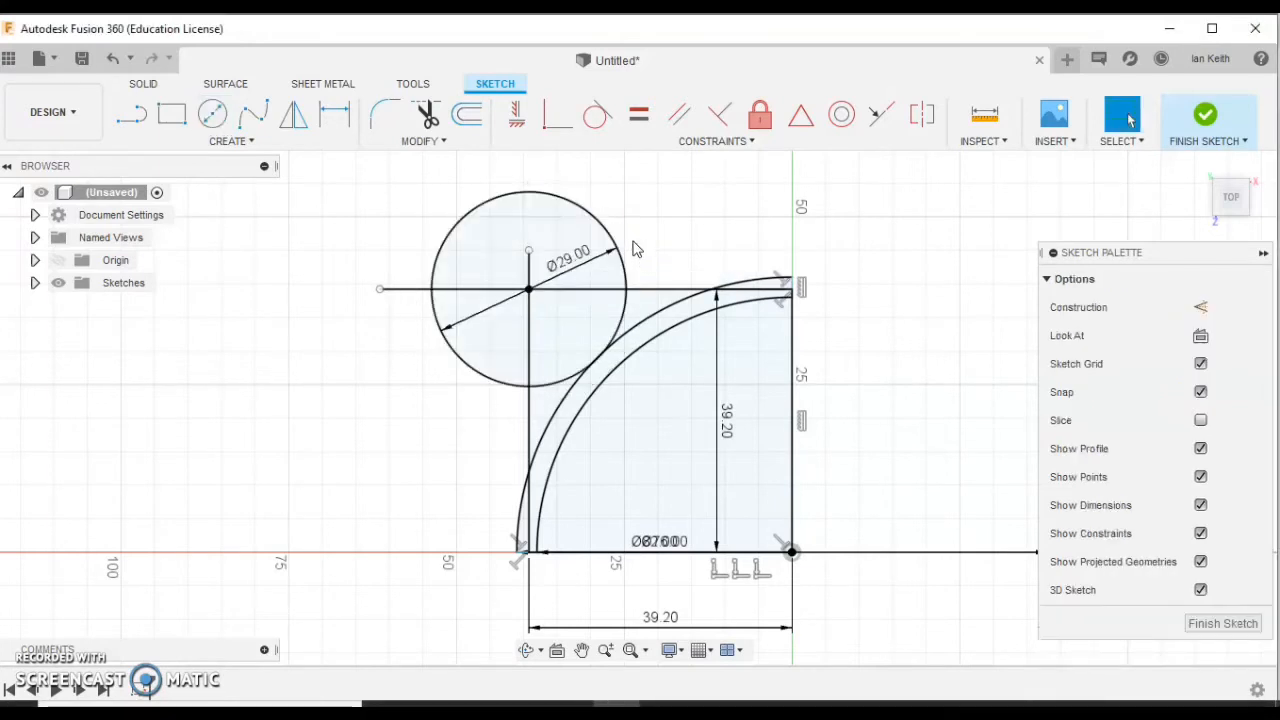
- Add a concentric 35 mm diameter circle around the 29 mm circle
{"action": "left_click", "coordinate": [573, 234]}
{"action": "left_click", "coordinate": [212, 113]}
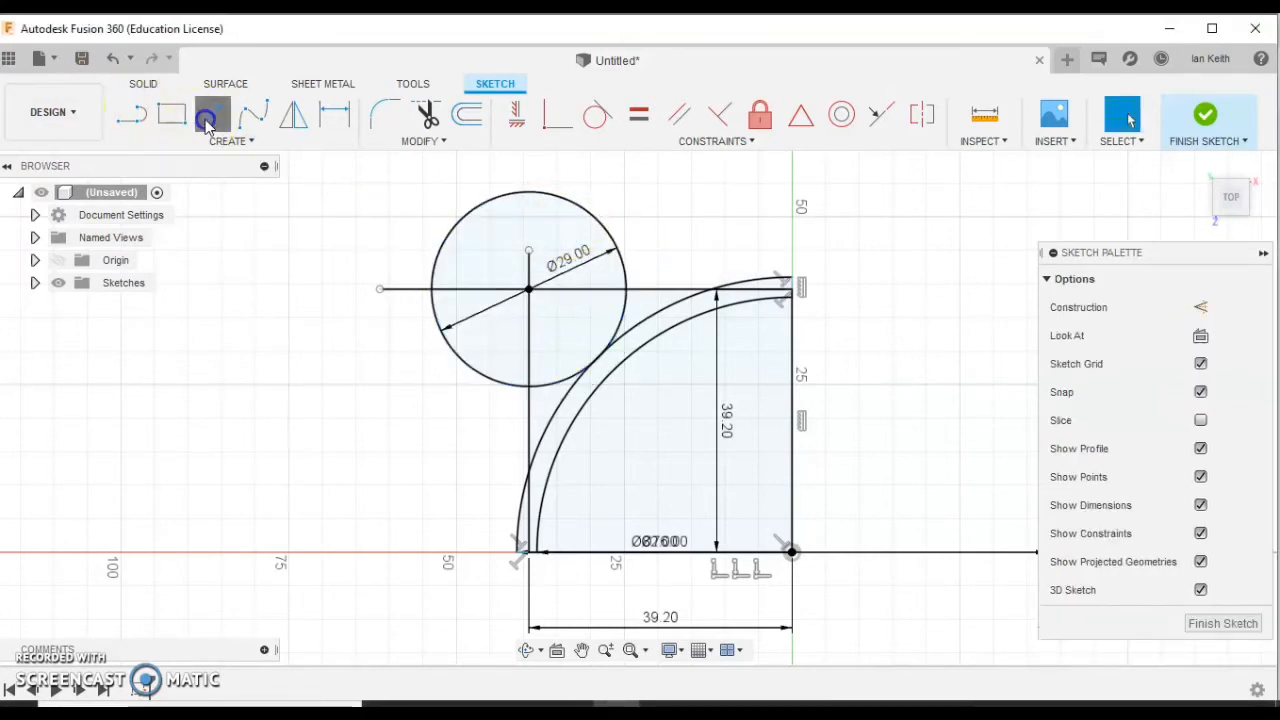
{"action": "left_click", "coordinate": [528, 288]}
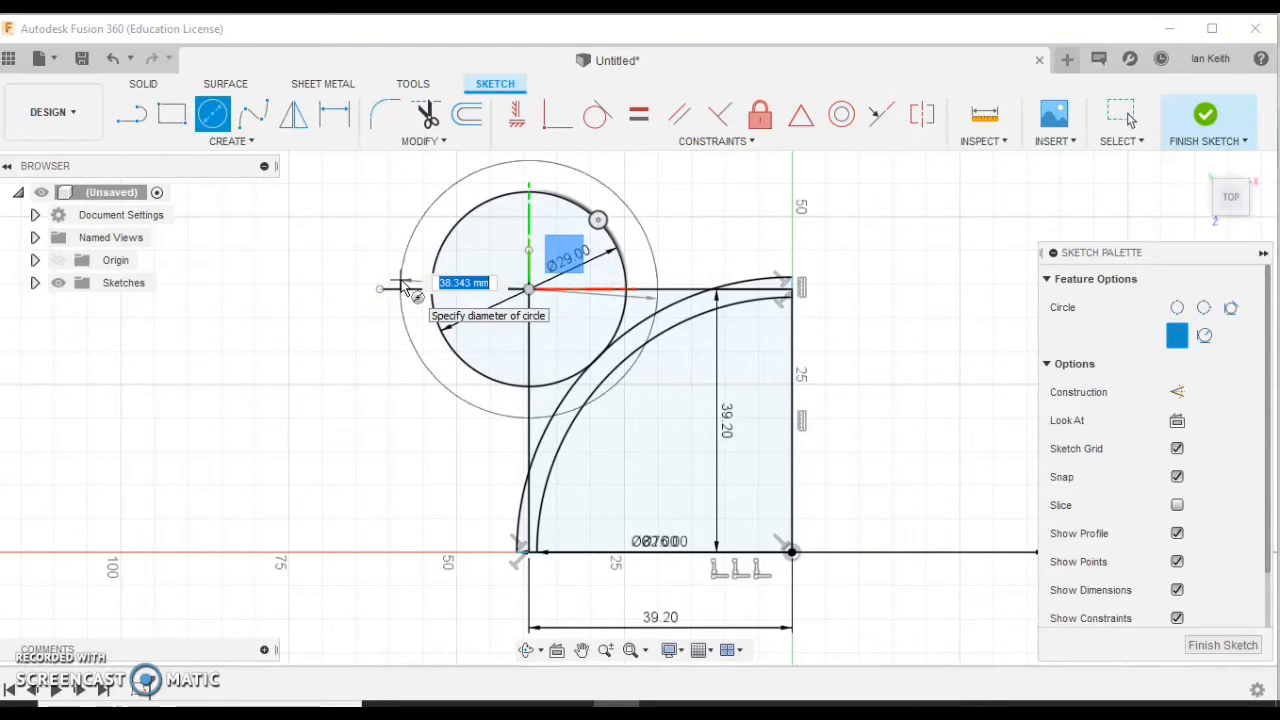
{"action": "type", "text": "35"}
{"action": "key", "text": "Return"}
{"action": "key", "text": "Escape"}
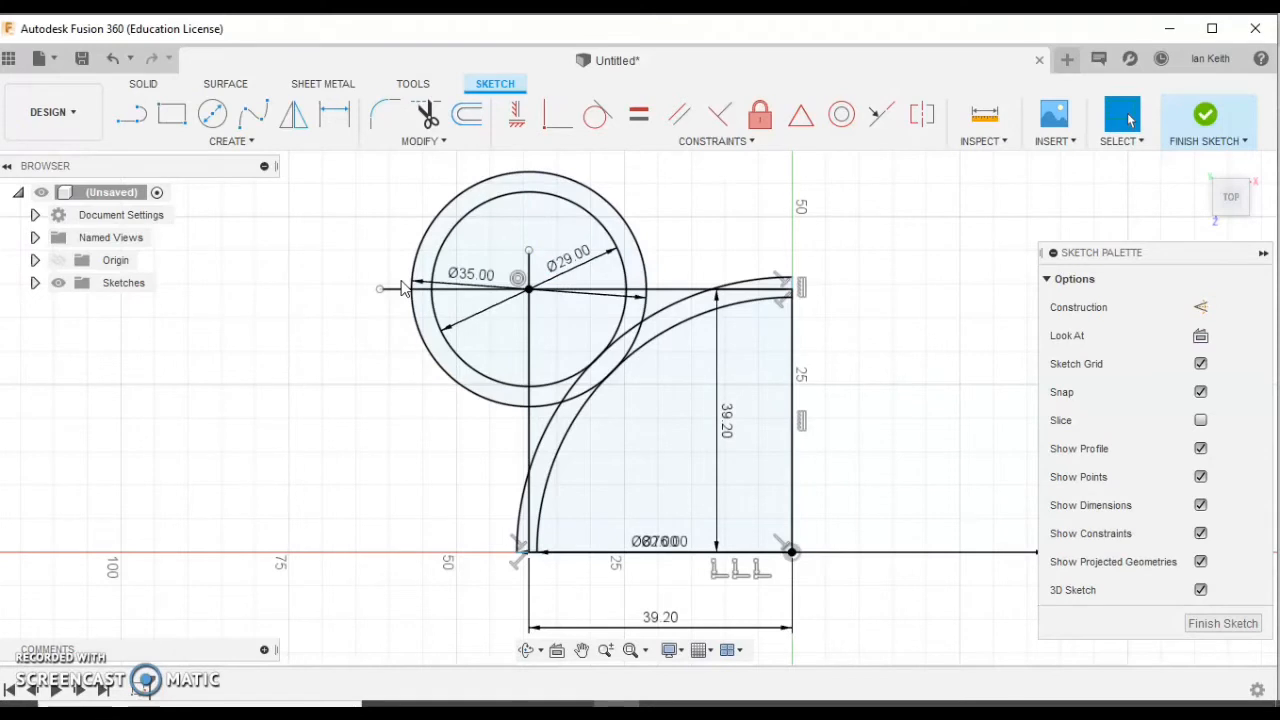
- Trim the quarter ring's outer arc and the 35 mm circle where they overlap, opening the junction between the two rings
{"action": "left_click", "coordinate": [603, 380]}
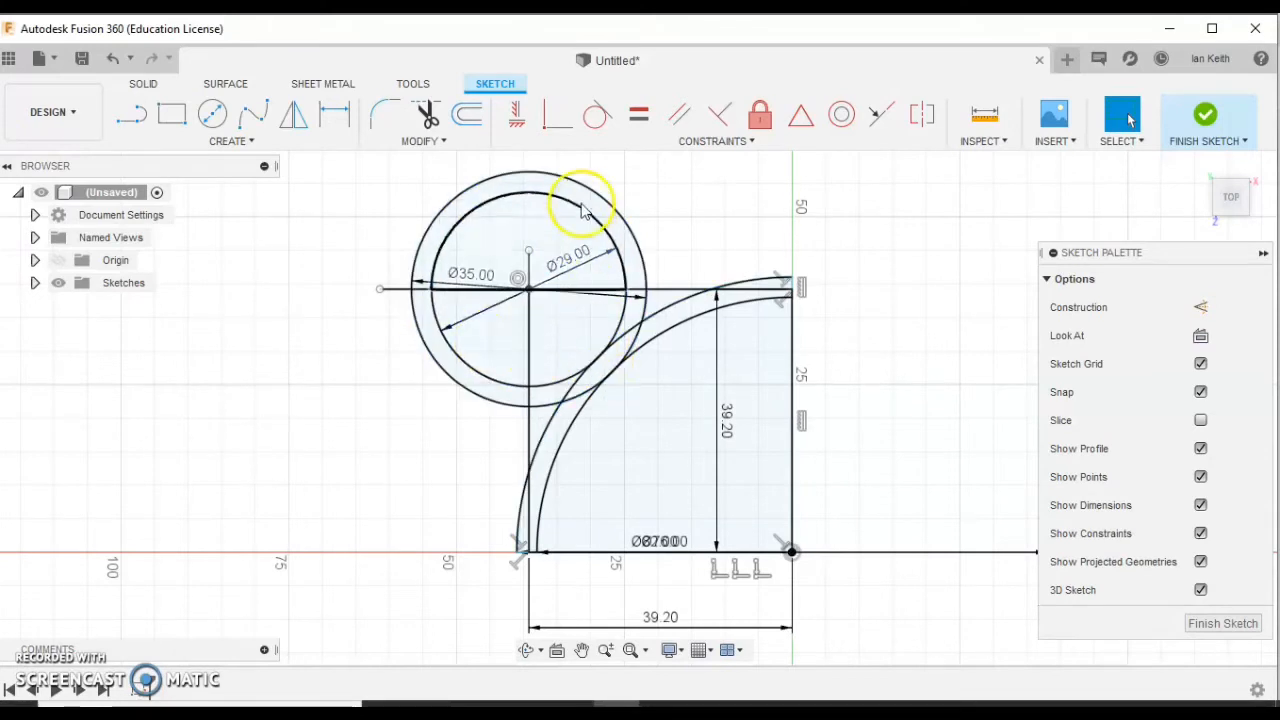
{"action": "left_click", "coordinate": [621, 348]}
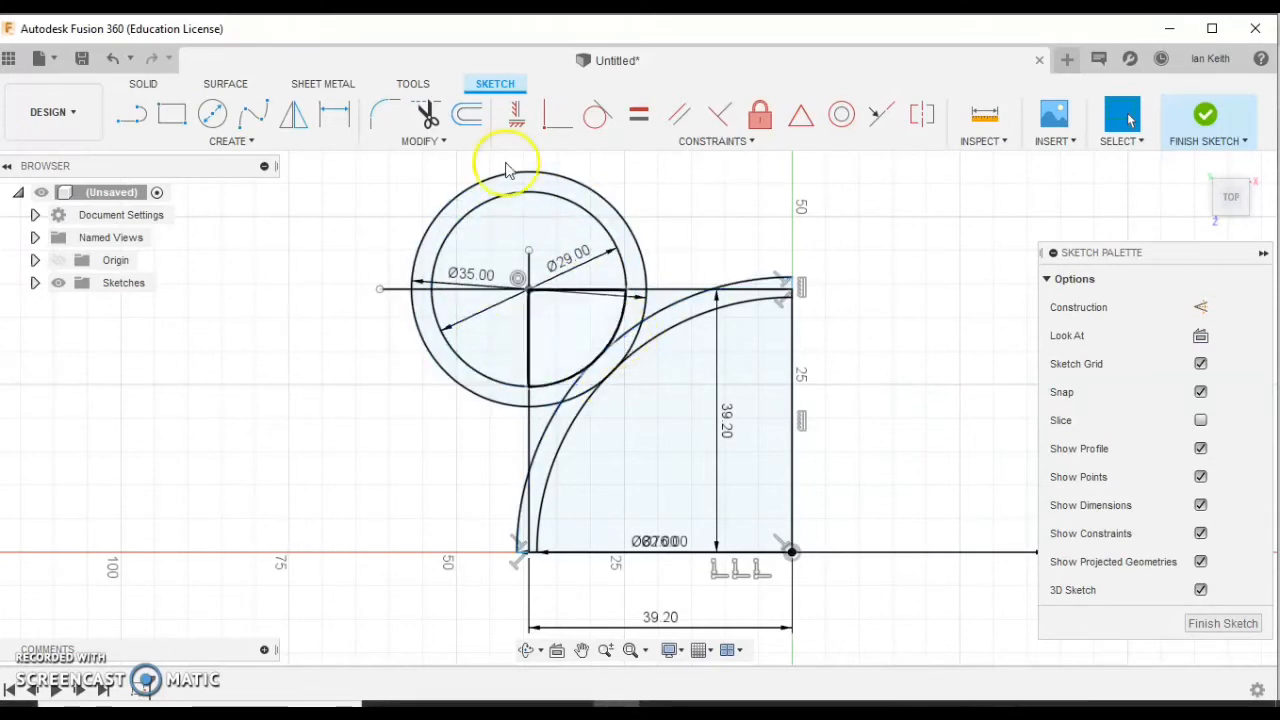
{"action": "left_click", "coordinate": [428, 115]}
{"action": "scroll", "coordinate": [597, 397], "scroll_direction": "up", "scroll_amount": 4}
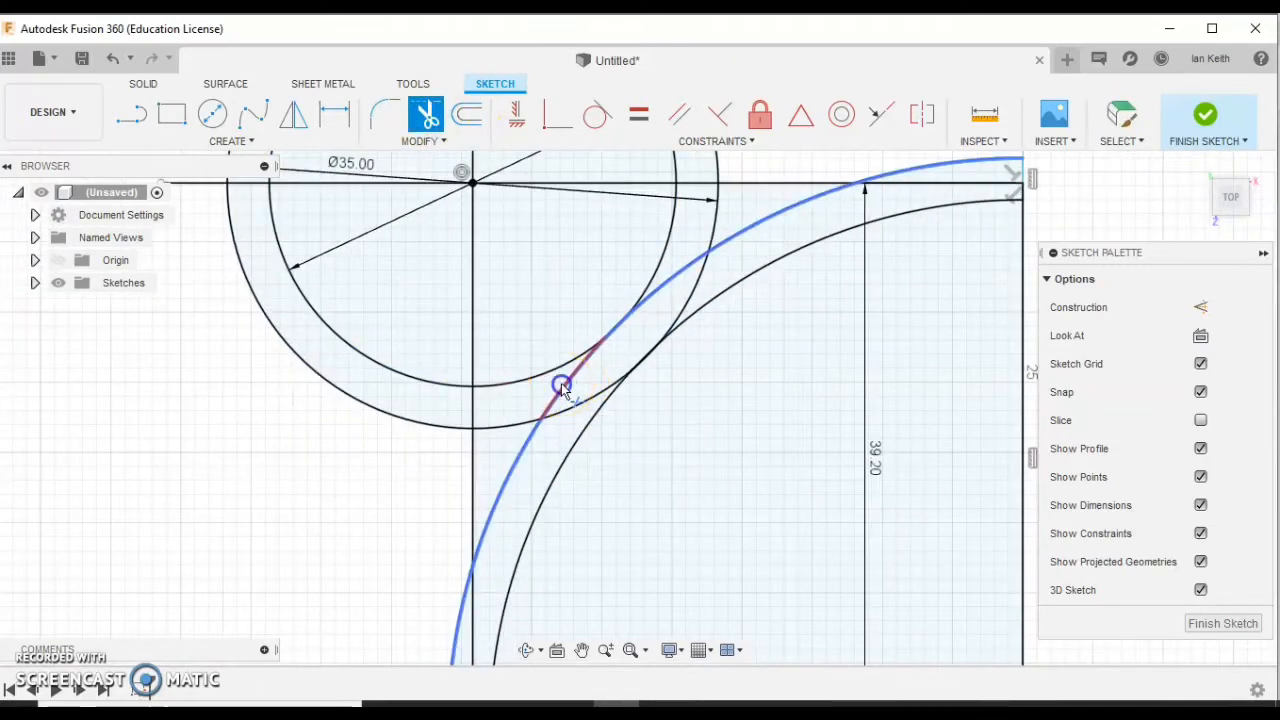
{"action": "left_click", "coordinate": [562, 385]}
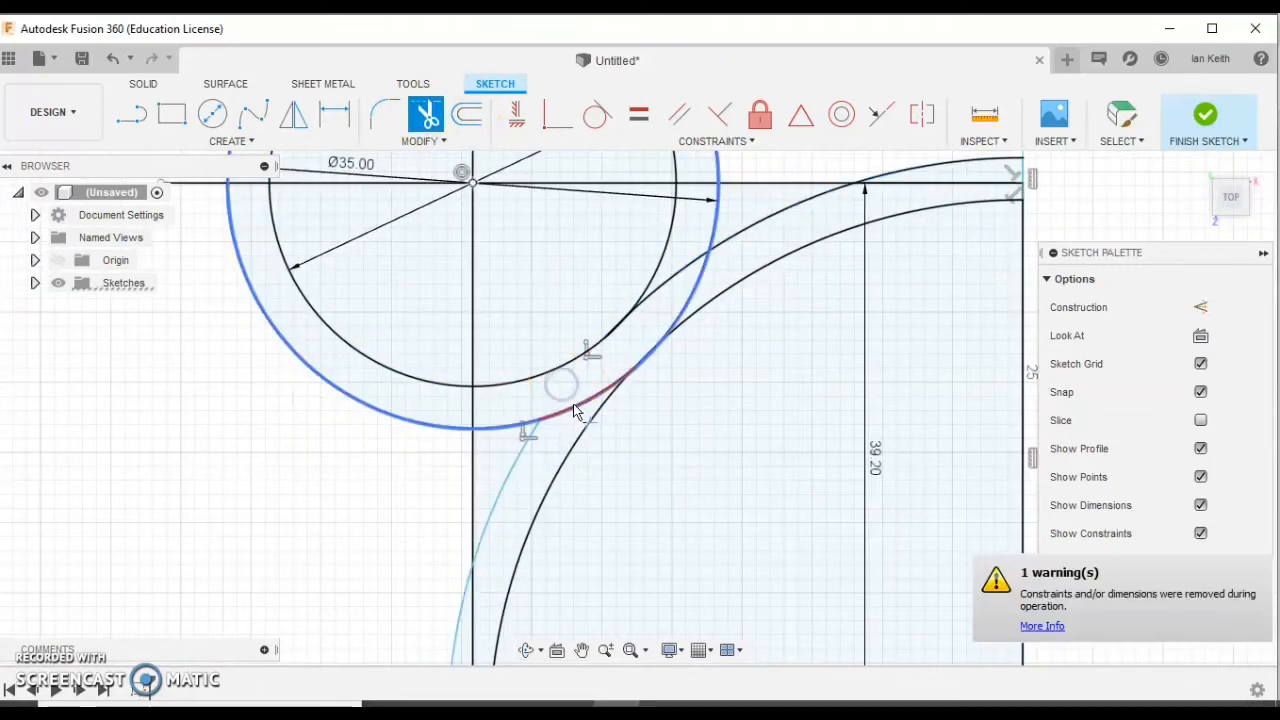
{"action": "left_click", "coordinate": [686, 270]}
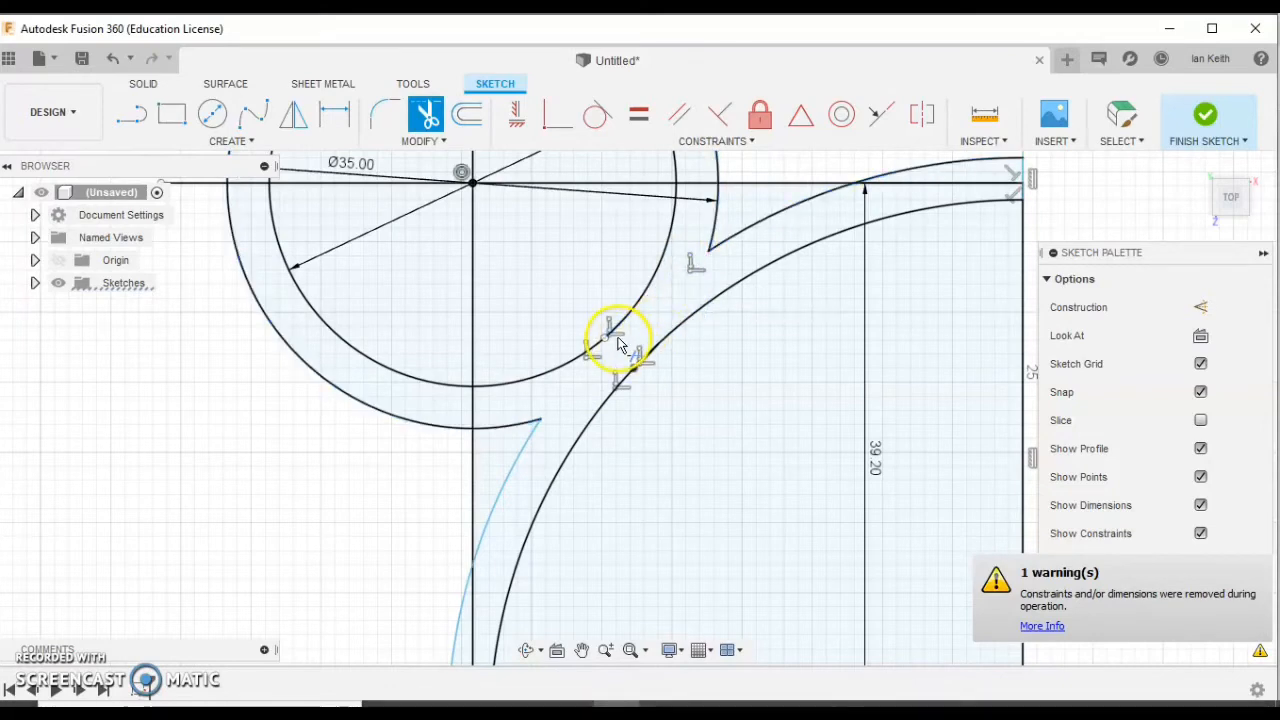
- Trim the leftover arc slivers along the 29 mm circle and the quarter ring's inner arc at the junction
{"action": "scroll", "coordinate": [618, 343], "scroll_direction": "up", "scroll_amount": 8}
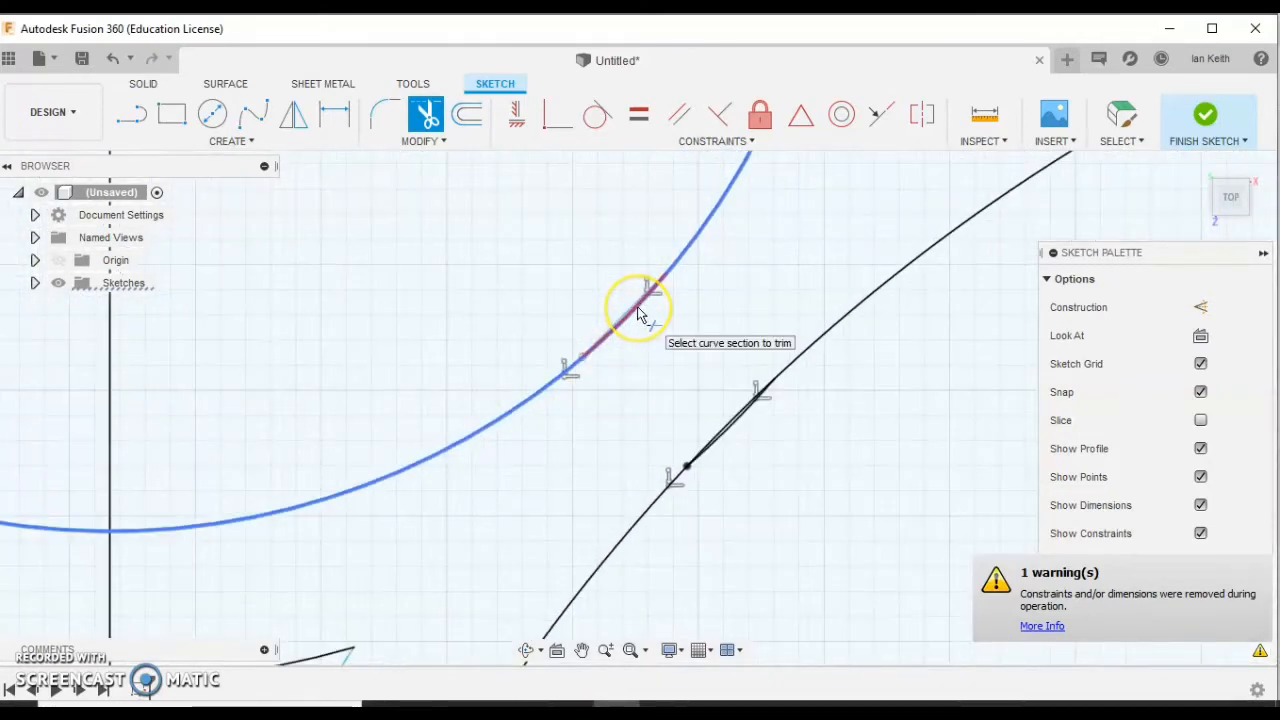
{"action": "scroll", "coordinate": [640, 313], "scroll_direction": "up", "scroll_amount": 6}
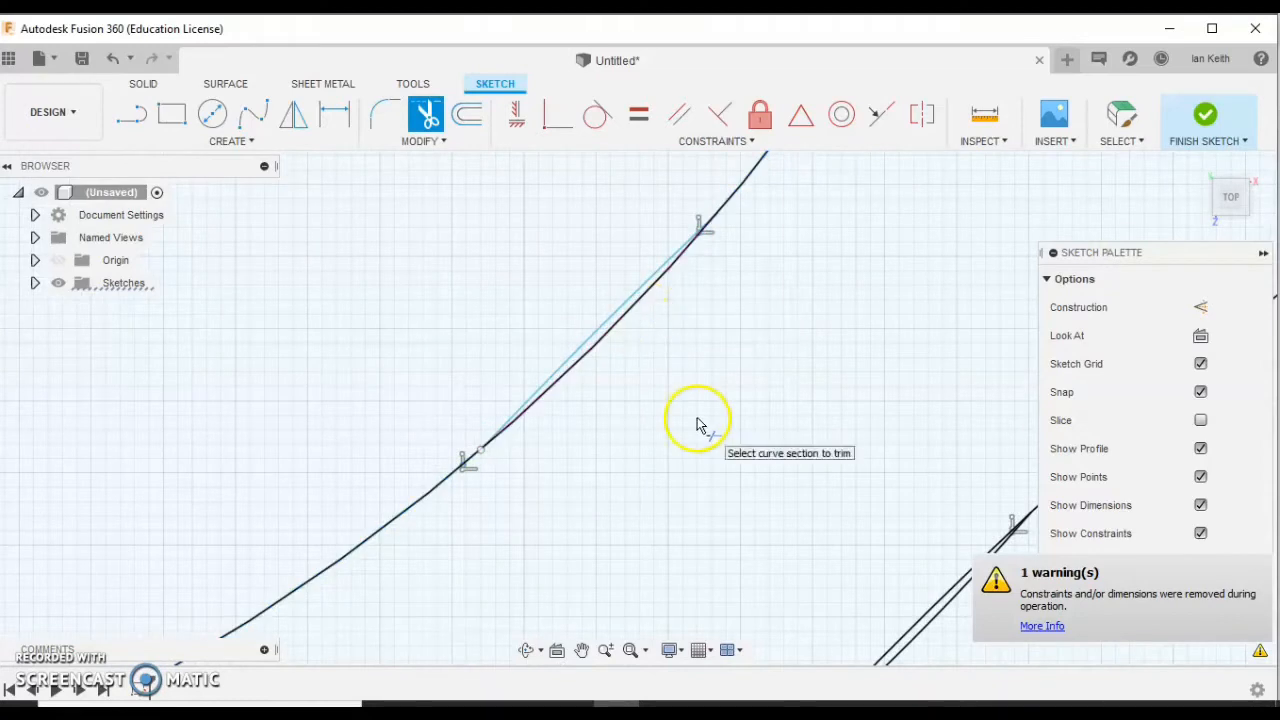
{"action": "left_click", "coordinate": [618, 318]}
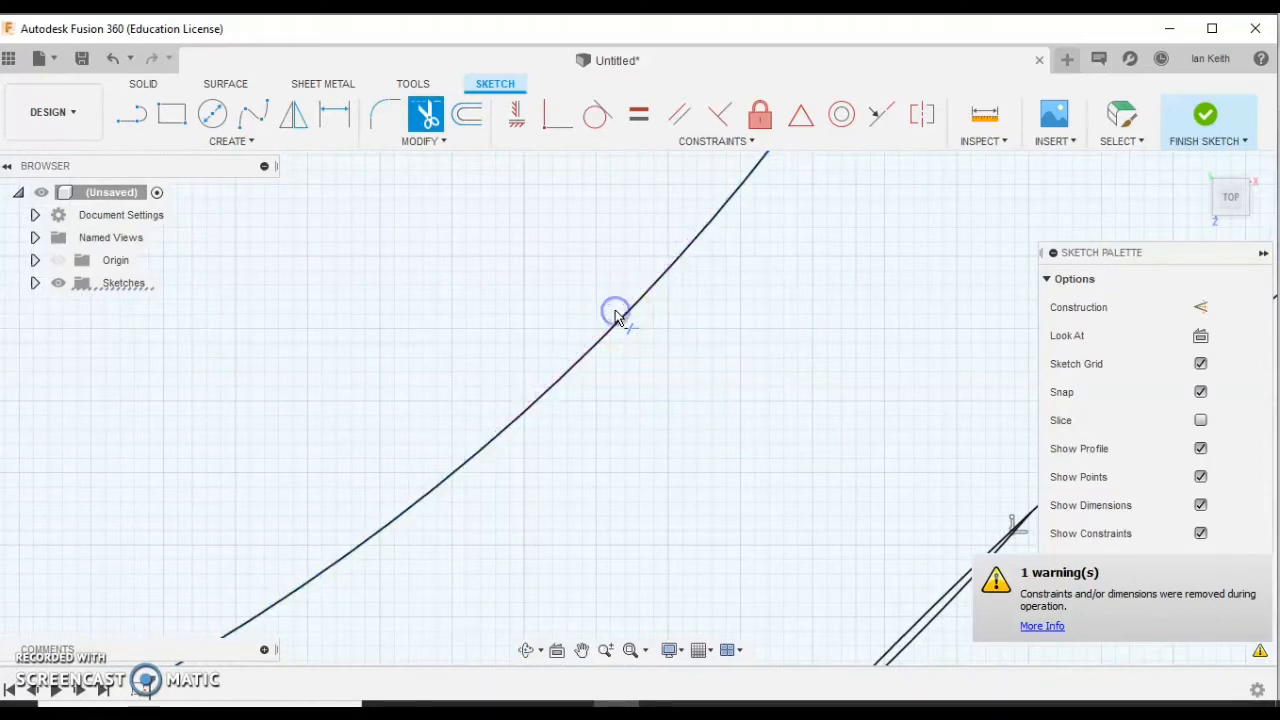
{"action": "scroll", "coordinate": [691, 423], "scroll_direction": "down", "scroll_amount": 3}
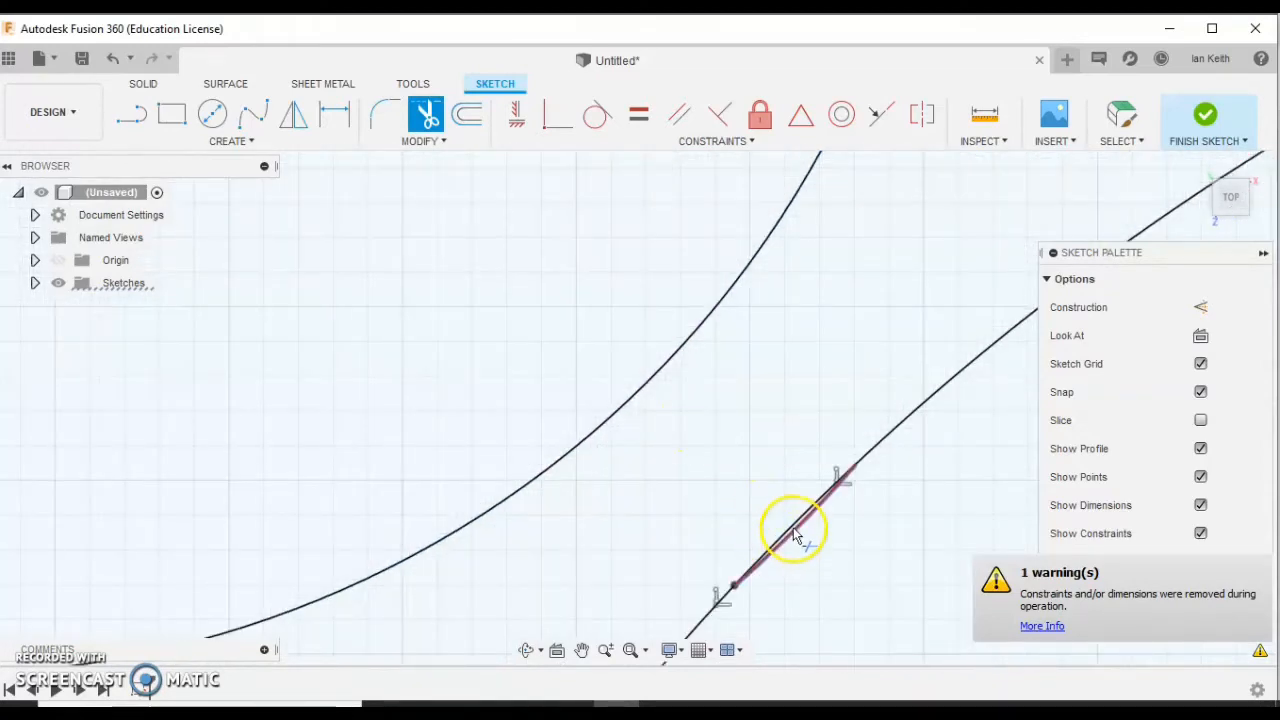
{"action": "left_click", "coordinate": [793, 535]}
{"action": "scroll", "coordinate": [803, 512], "scroll_direction": "down", "scroll_amount": 5}
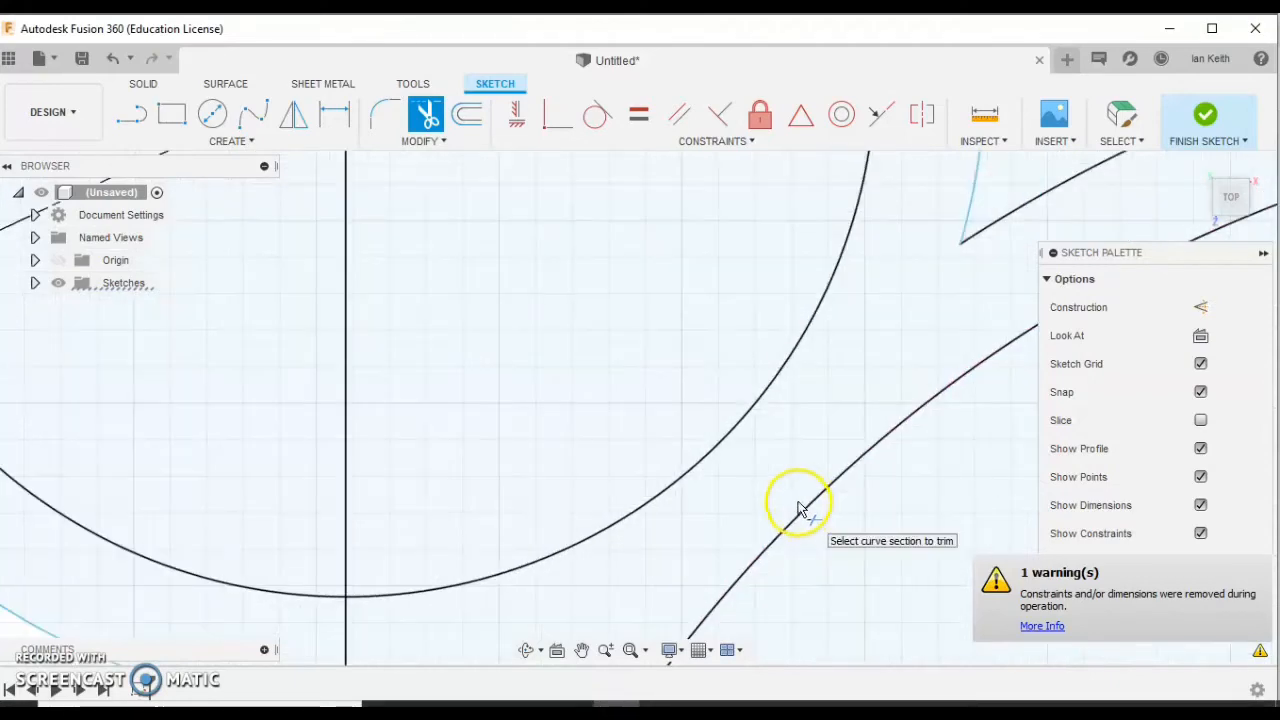
{"action": "scroll", "coordinate": [800, 507], "scroll_direction": "down", "scroll_amount": 4}
{"action": "mouse_move", "coordinate": [808, 508]}
{"action": "middle_mouse_down"}
{"action": "mouse_move", "coordinate": [798, 514]}
{"action": "mouse_move", "coordinate": [636, 382]}
{"action": "mouse_move", "coordinate": [640, 406]}
{"action": "middle_mouse_up"}
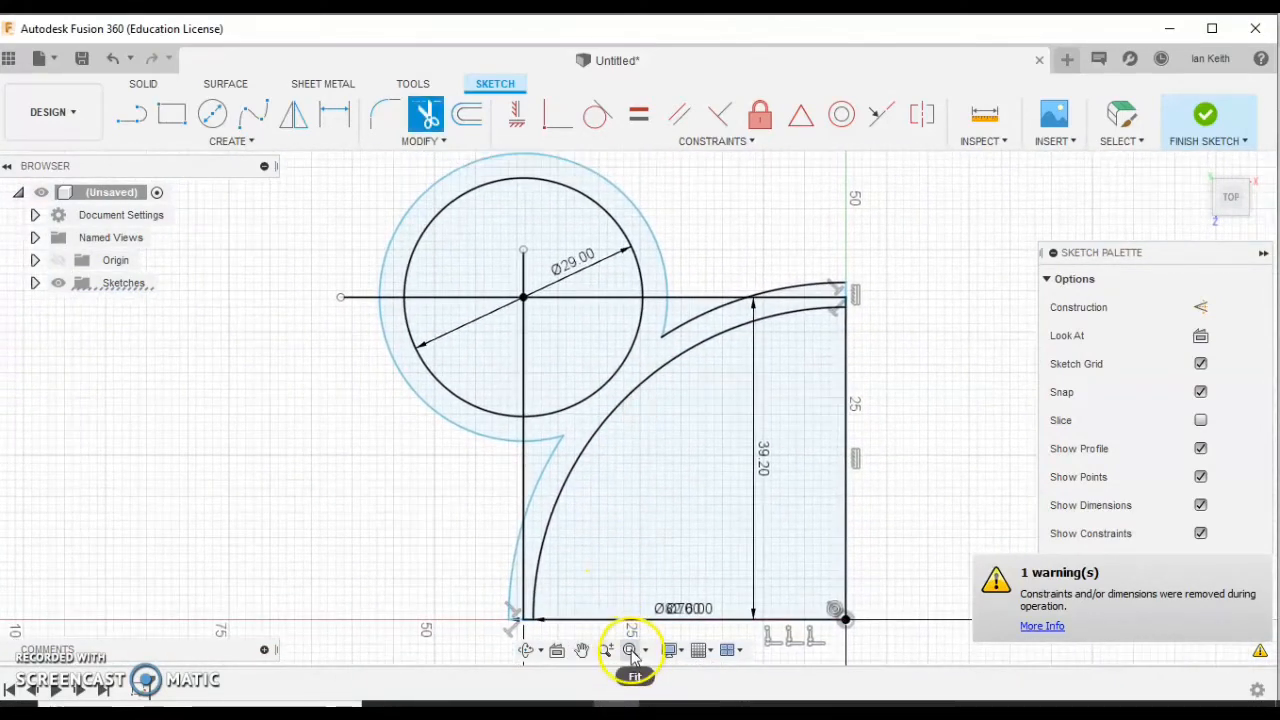
{"action": "left_click", "coordinate": [632, 651]}
{"action": "middle_click_drag", "start_coordinate": [514, 451], "coordinate": [620, 457]}
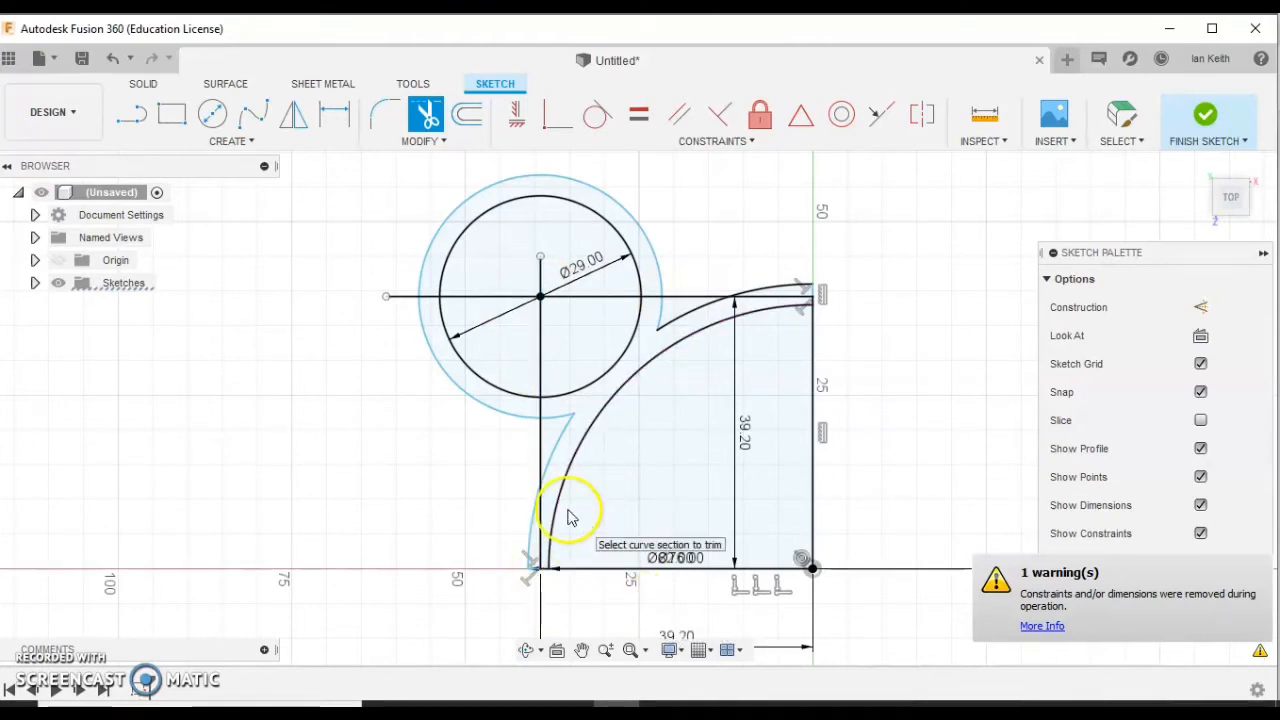
{"action": "key", "text": "Escape"}
- Convert the upper horizontal line and the vertical line through the small circle's centre to construction lines
{"action": "left_click", "coordinate": [585, 298]}
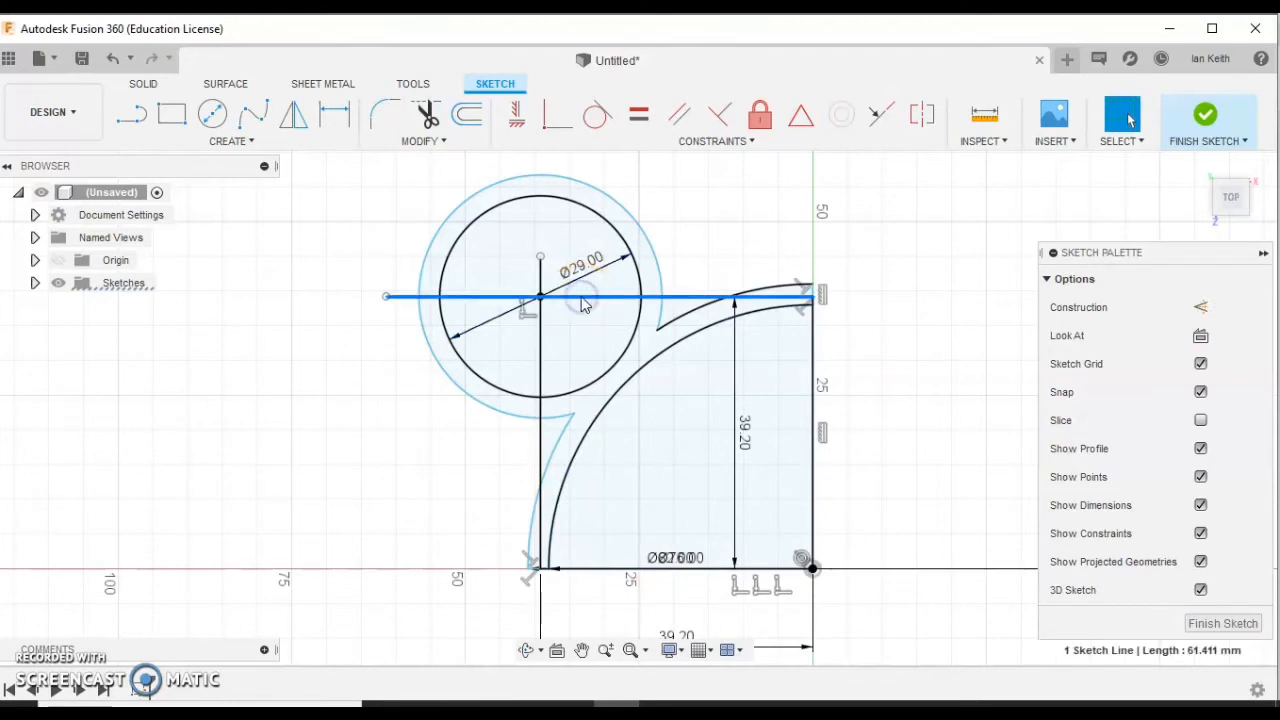
{"action": "left_click", "coordinate": [1200, 307]}
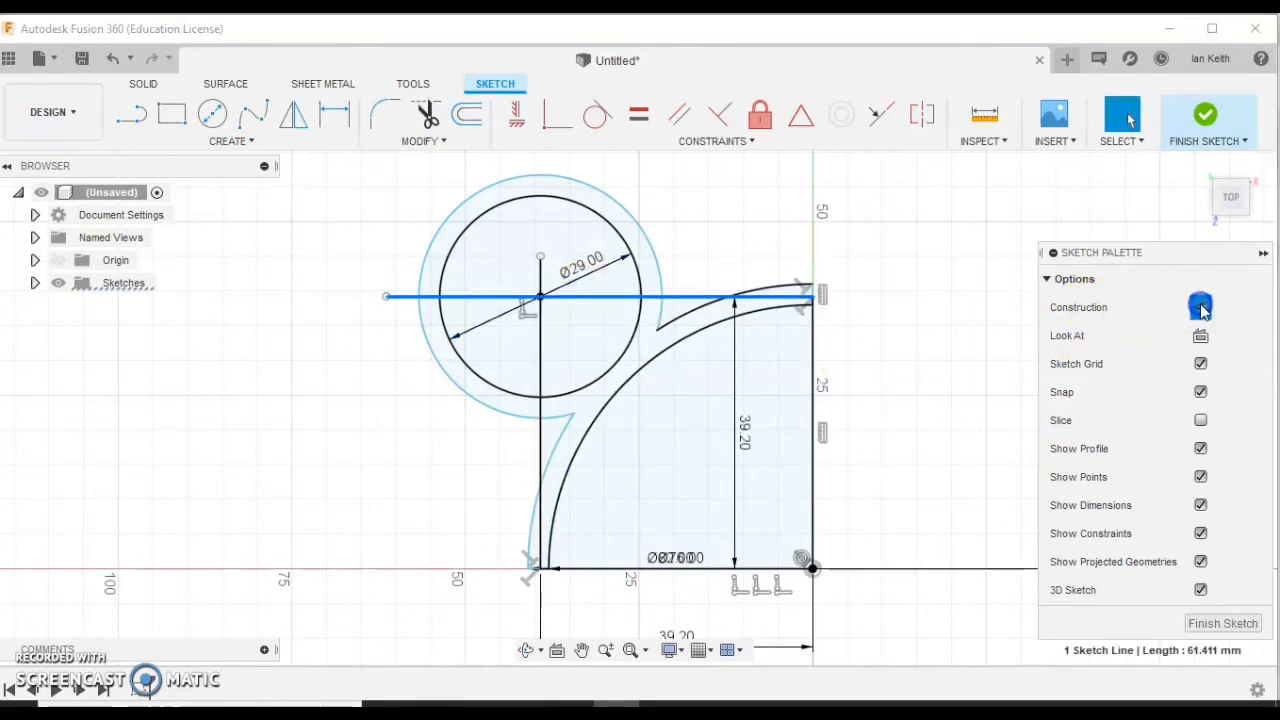
{"action": "left_click", "coordinate": [534, 435]}
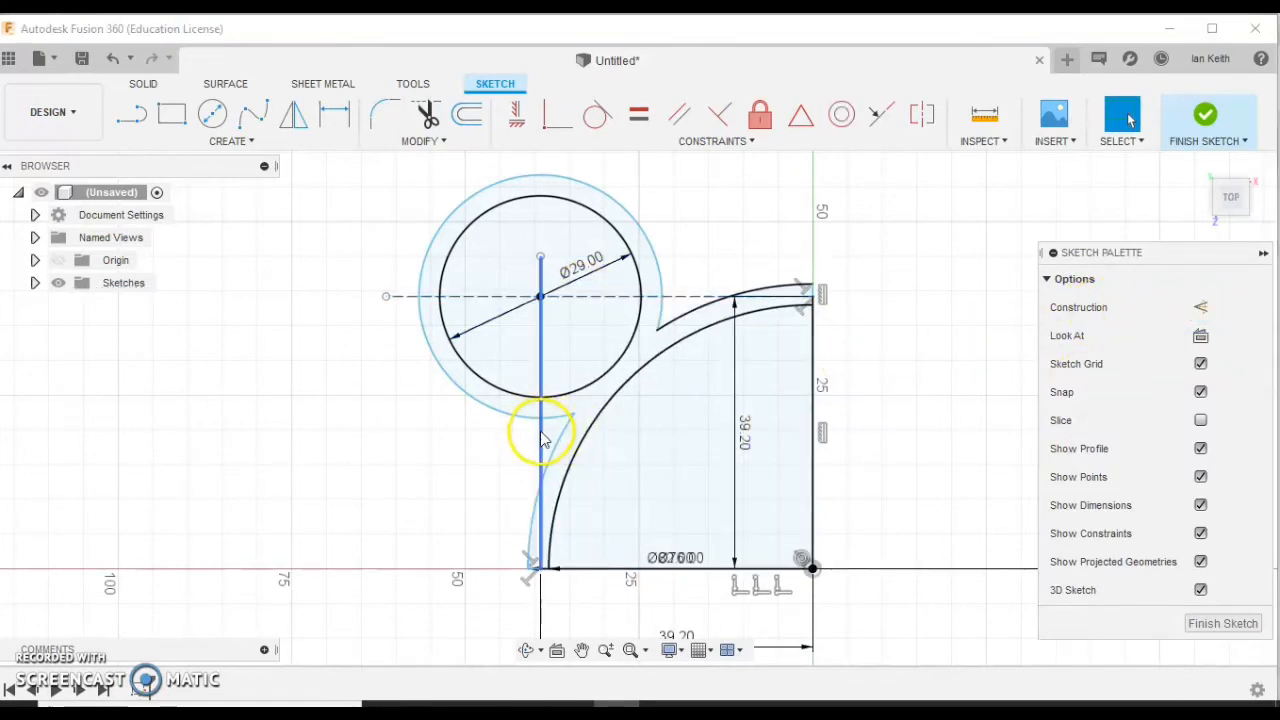
{"action": "left_click", "coordinate": [540, 430]}
{"action": "left_click", "coordinate": [1200, 307]}
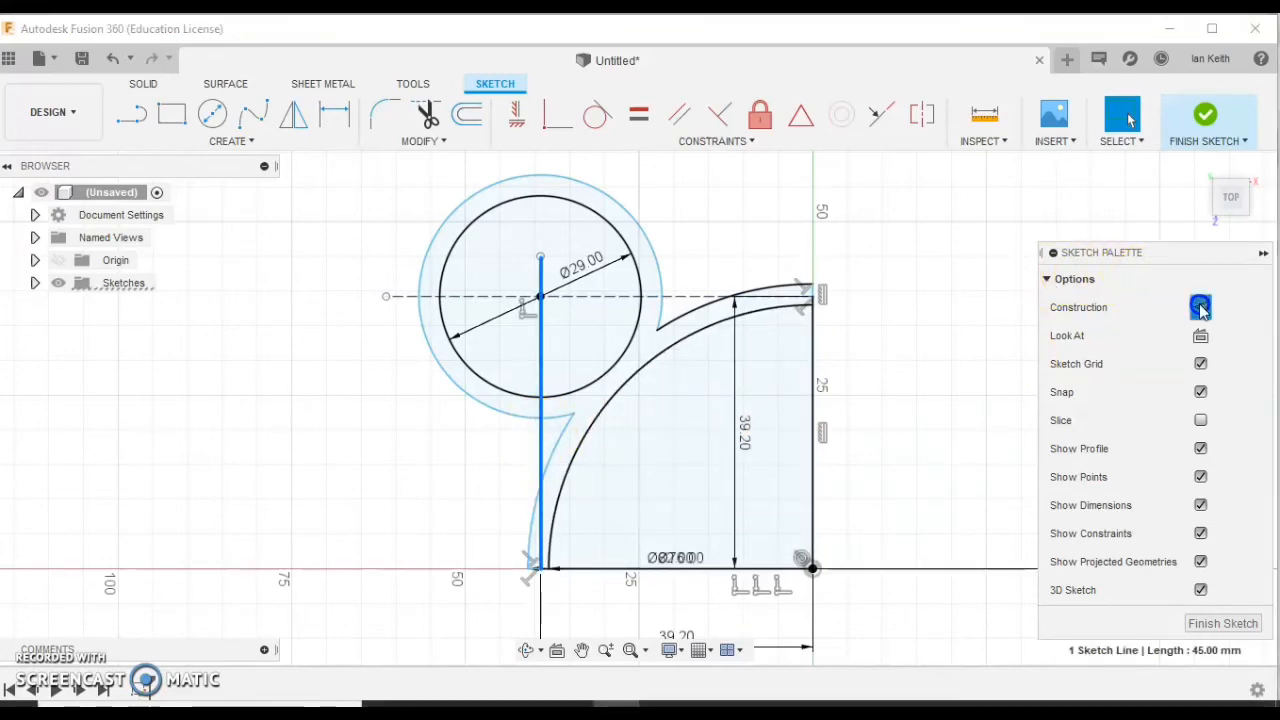
- Move the 39.20 mm vertical dimension out of the quarter ring to the outer side of the vertical line through the origin
{"action": "left_click", "coordinate": [921, 369]}
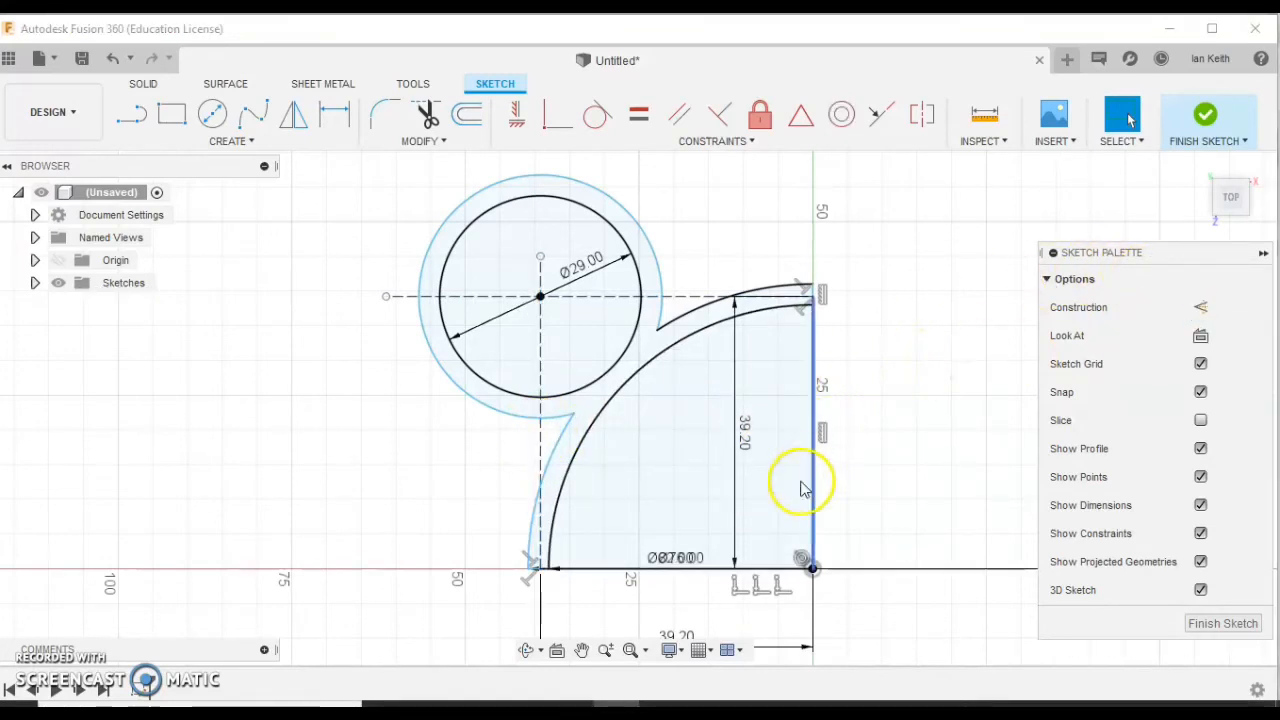
{"action": "scroll", "coordinate": [820, 305], "scroll_direction": "up", "scroll_amount": 8}
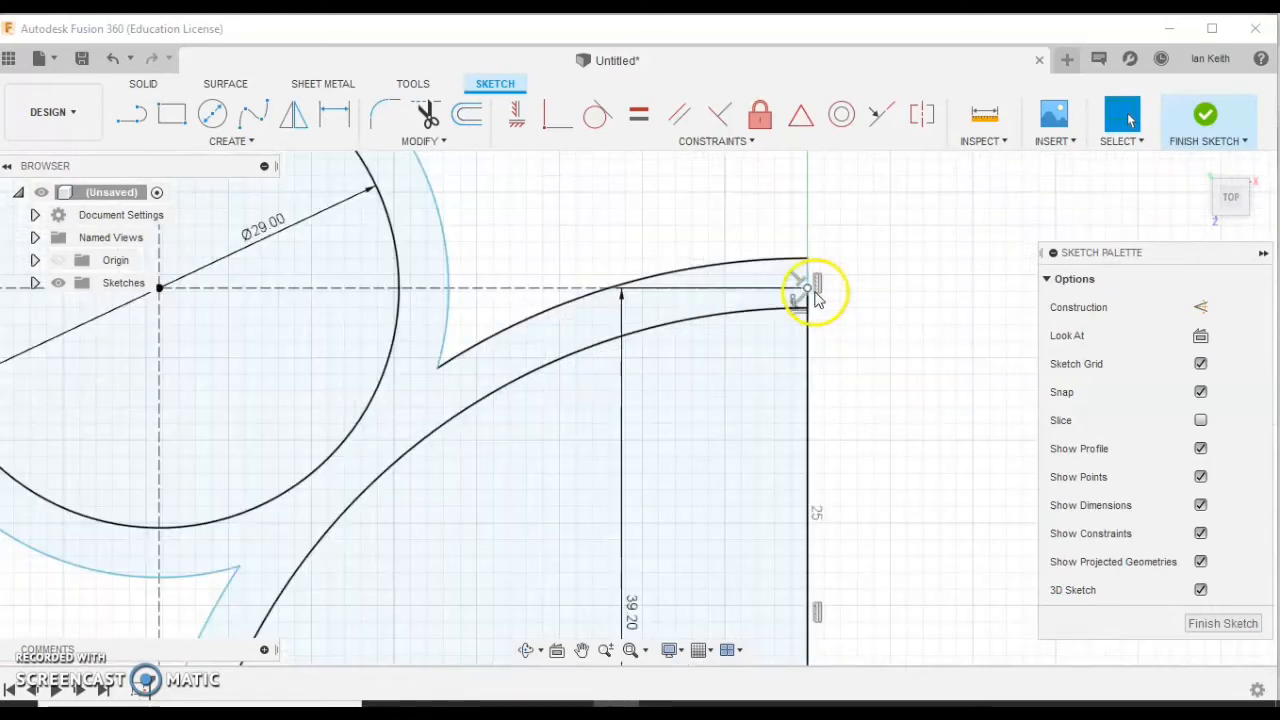
{"action": "scroll", "coordinate": [812, 305], "scroll_direction": "down", "scroll_amount": 5}
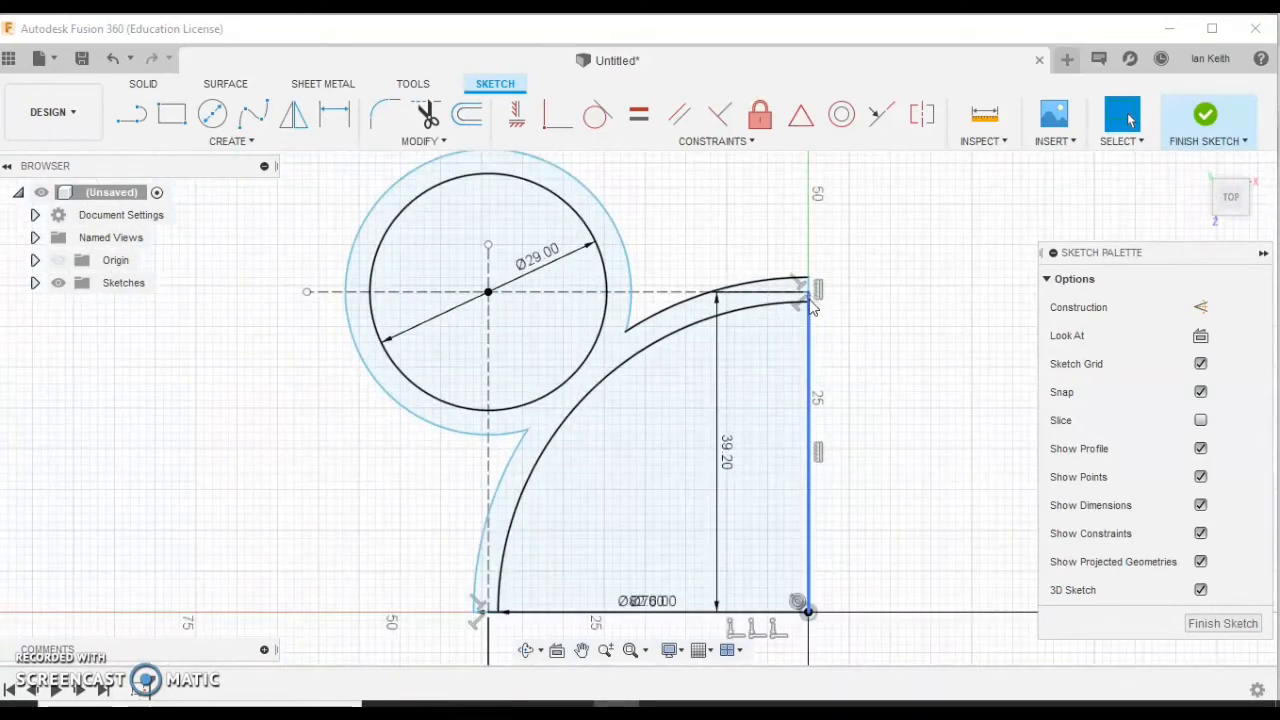
{"action": "left_click_drag", "start_coordinate": [722, 455], "coordinate": [905, 445]}
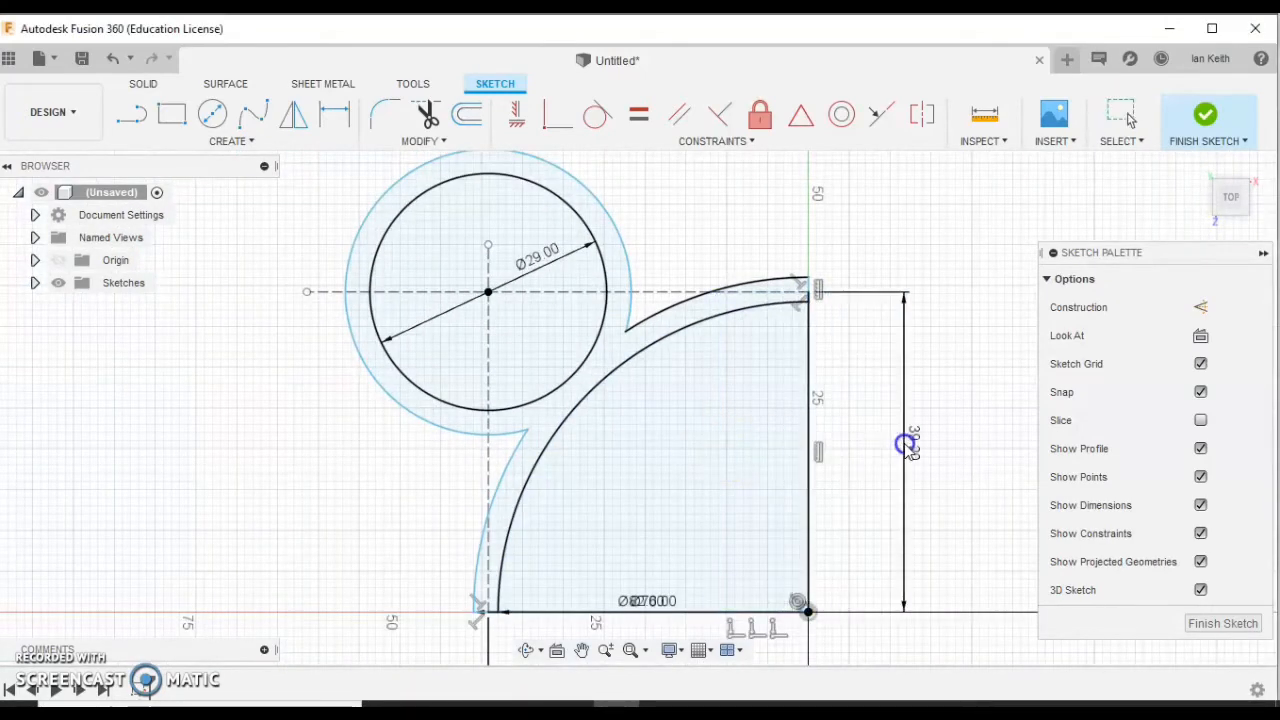
- Delete the solid vertical and horizontal lines running from the origin to the quarter ring's ends
{"action": "left_click", "coordinate": [810, 362]}
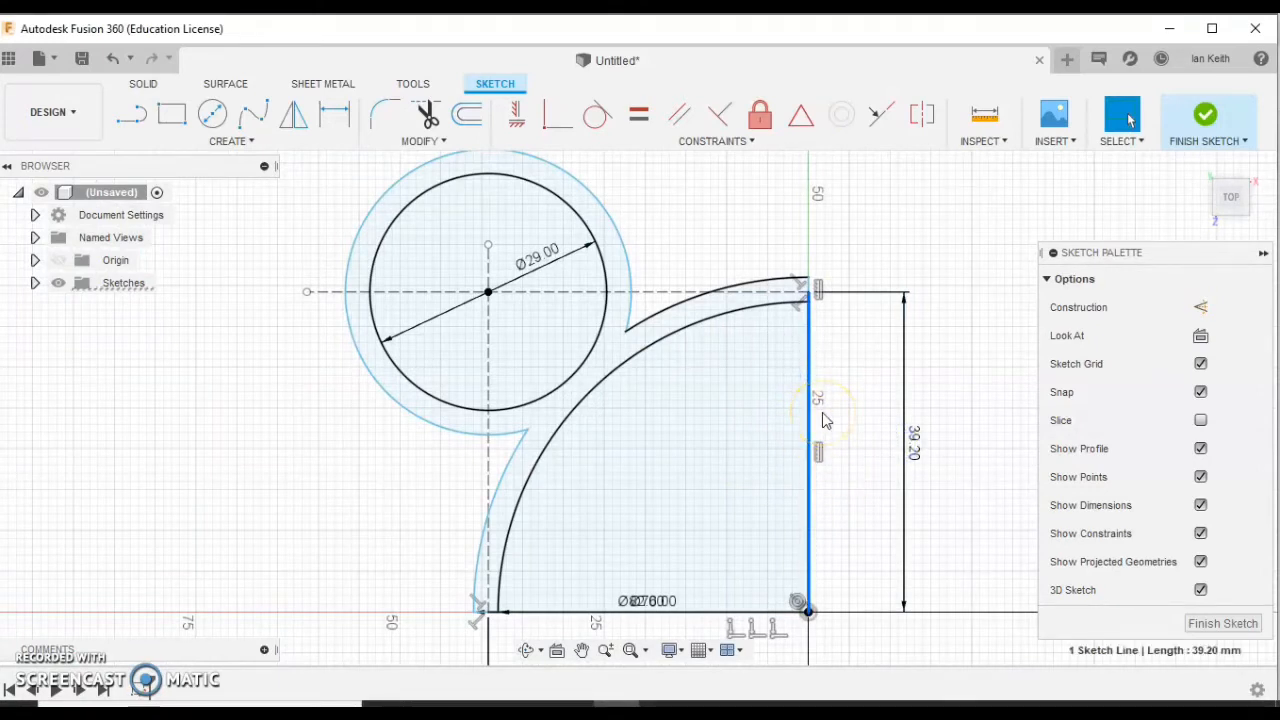
{"action": "key", "text": "Delete"}
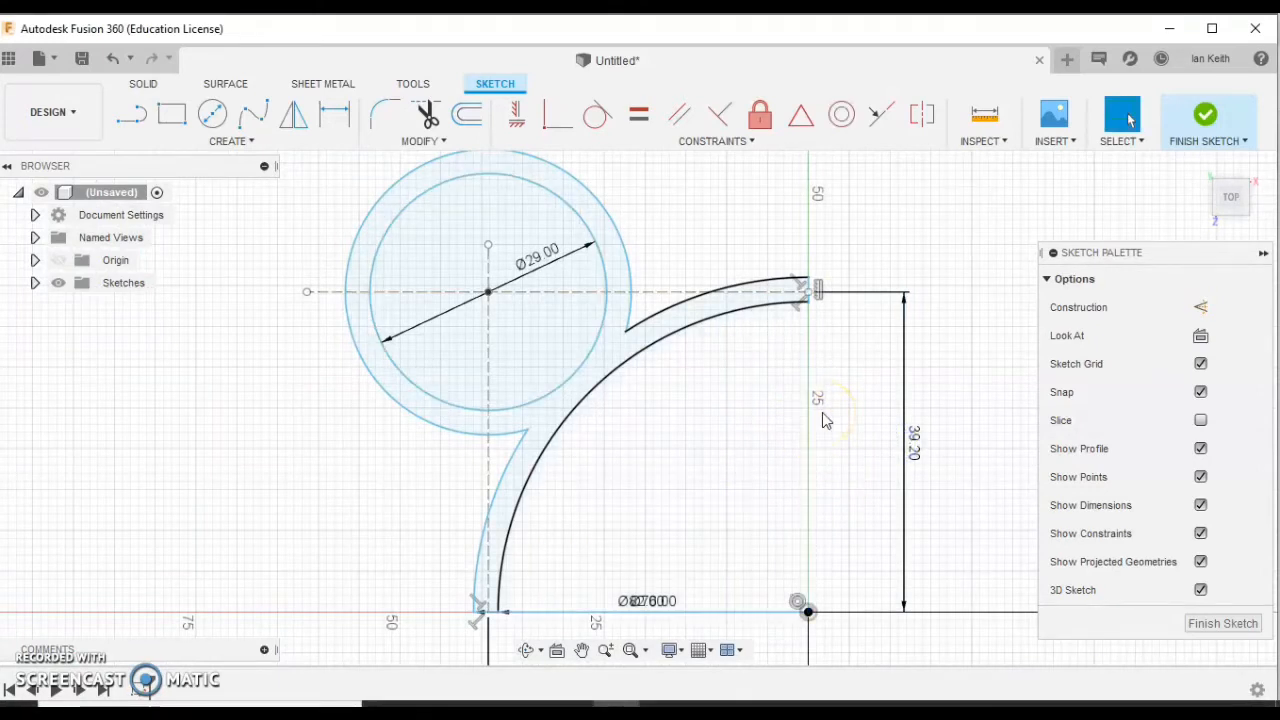
{"action": "left_click", "coordinate": [647, 620]}
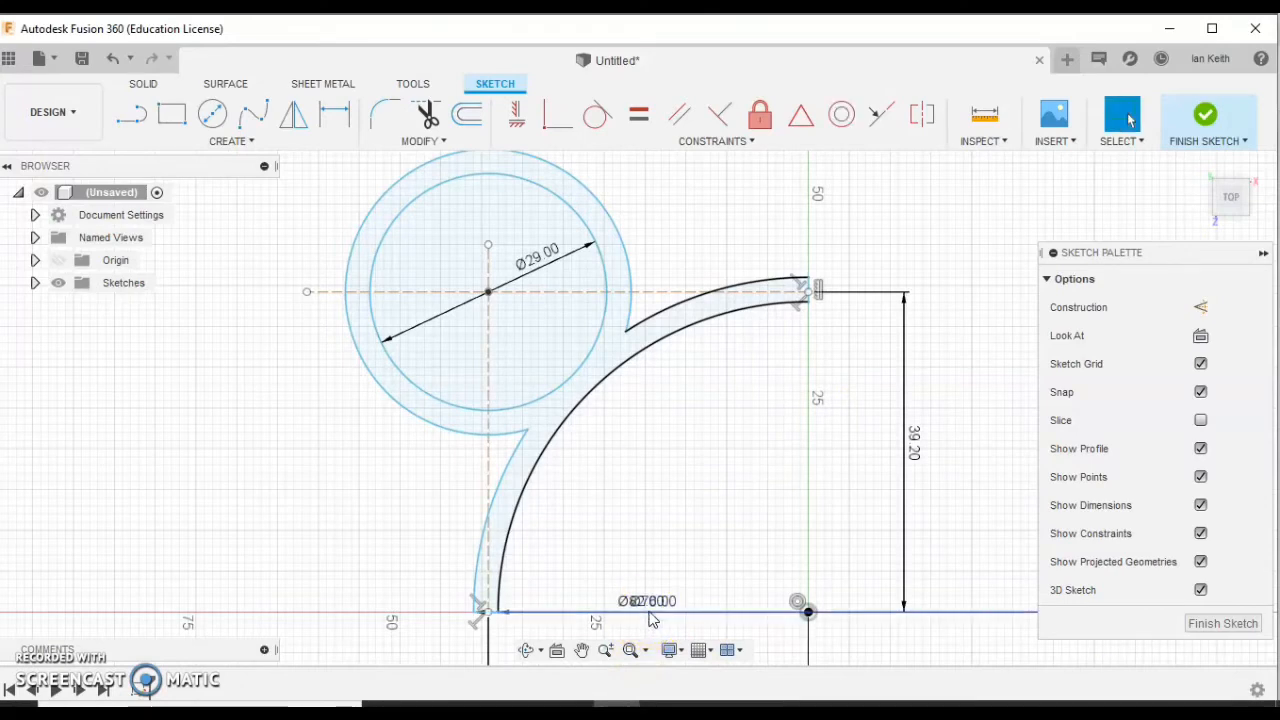
{"action": "scroll", "coordinate": [480, 608], "scroll_direction": "up", "scroll_amount": 5}
{"action": "scroll", "coordinate": [491, 614], "scroll_direction": "down", "scroll_amount": 4}
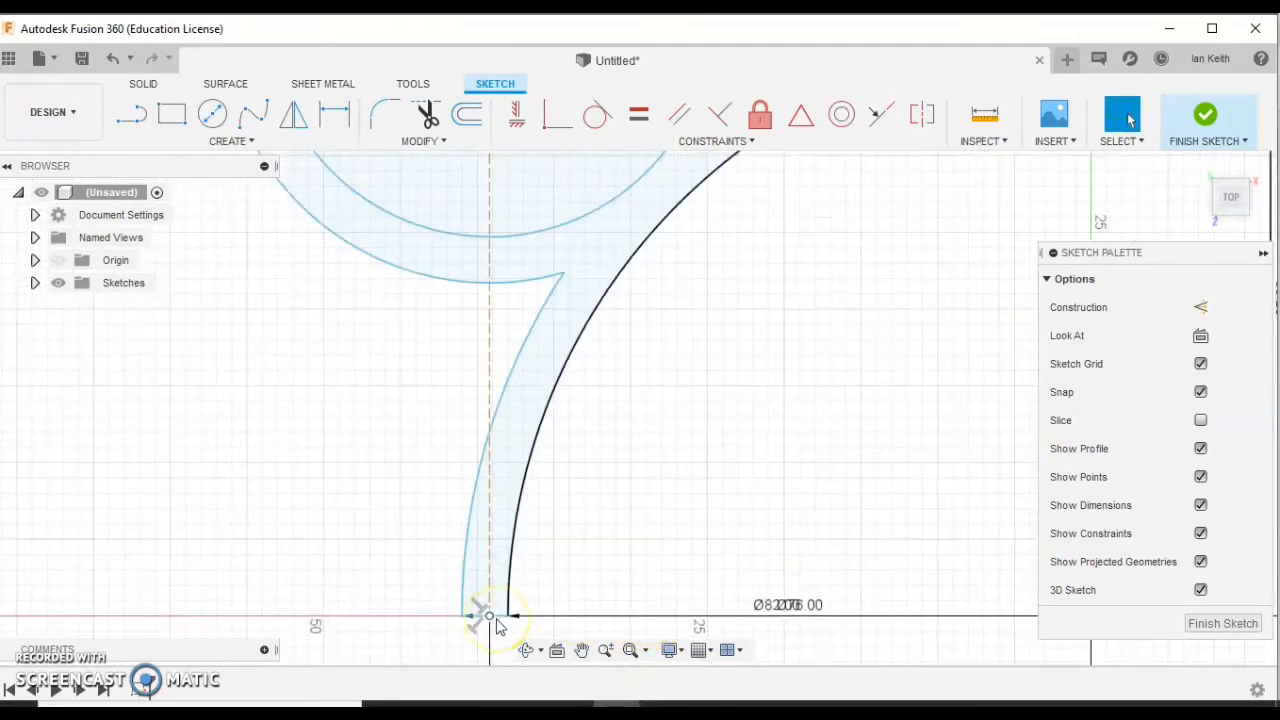
{"action": "scroll", "coordinate": [497, 625], "scroll_direction": "down", "scroll_amount": 2}
{"action": "left_click", "coordinate": [762, 333]}
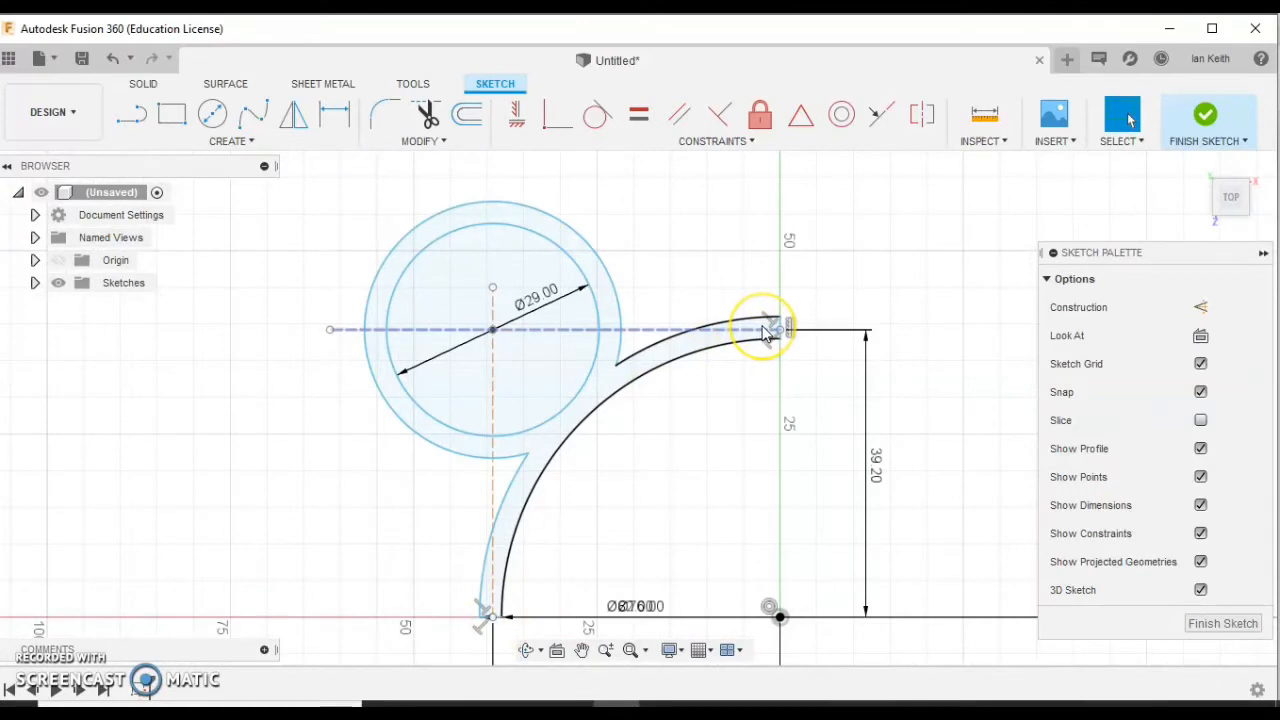
{"action": "left_click", "coordinate": [1038, 308]}
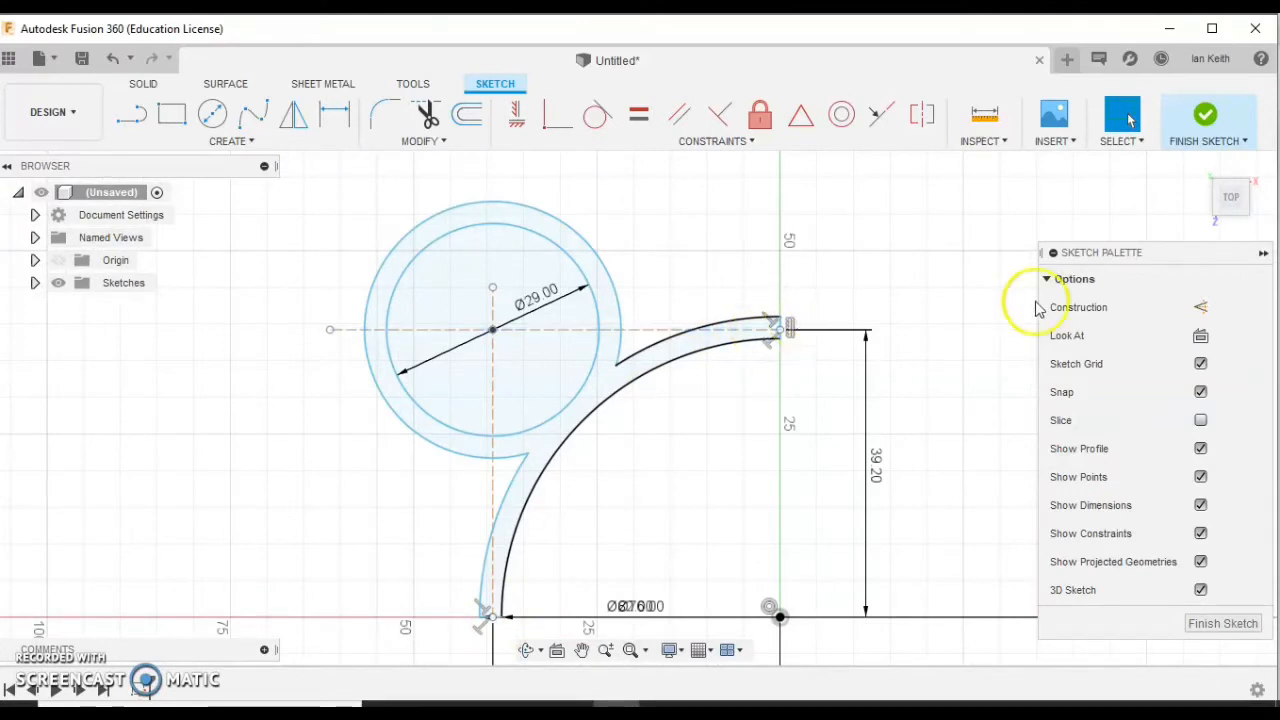
- Finish the sketch and extrude the joined ring and quarter-arc profile 15 mm as a new body, leaving the inner circle open
{"action": "left_click", "coordinate": [1210, 618]}
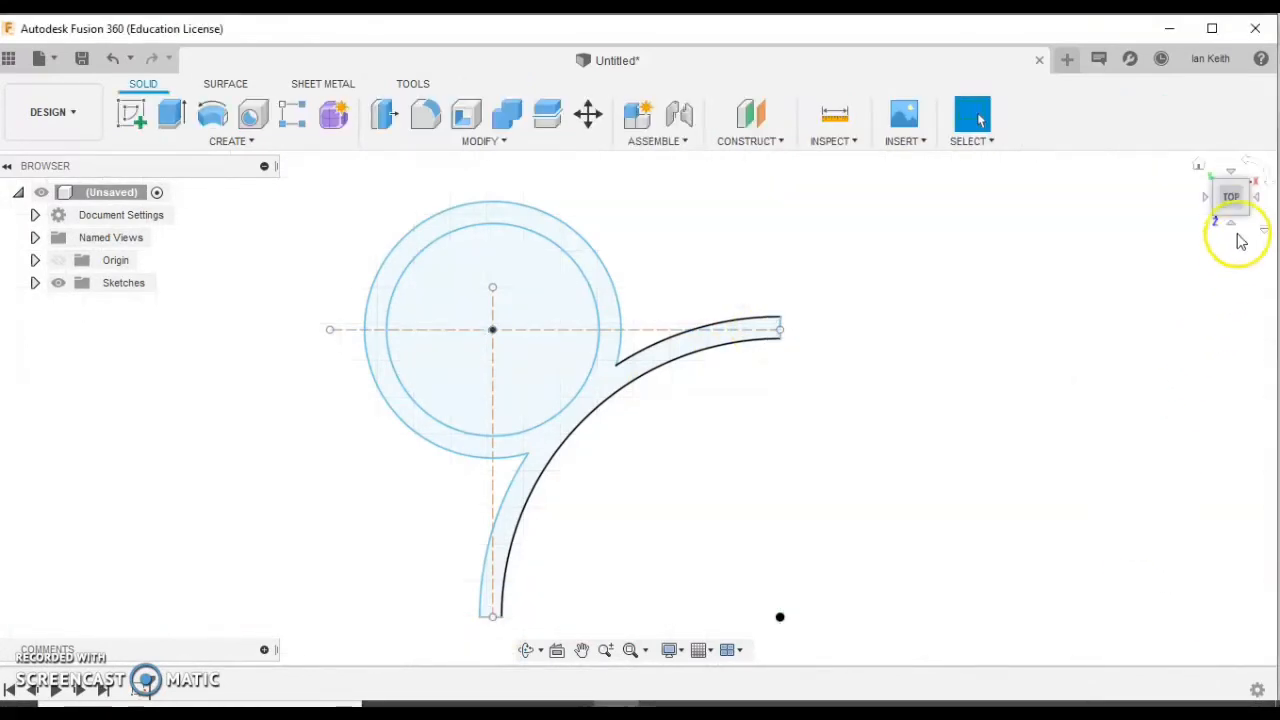
{"action": "left_click", "coordinate": [1234, 223]}
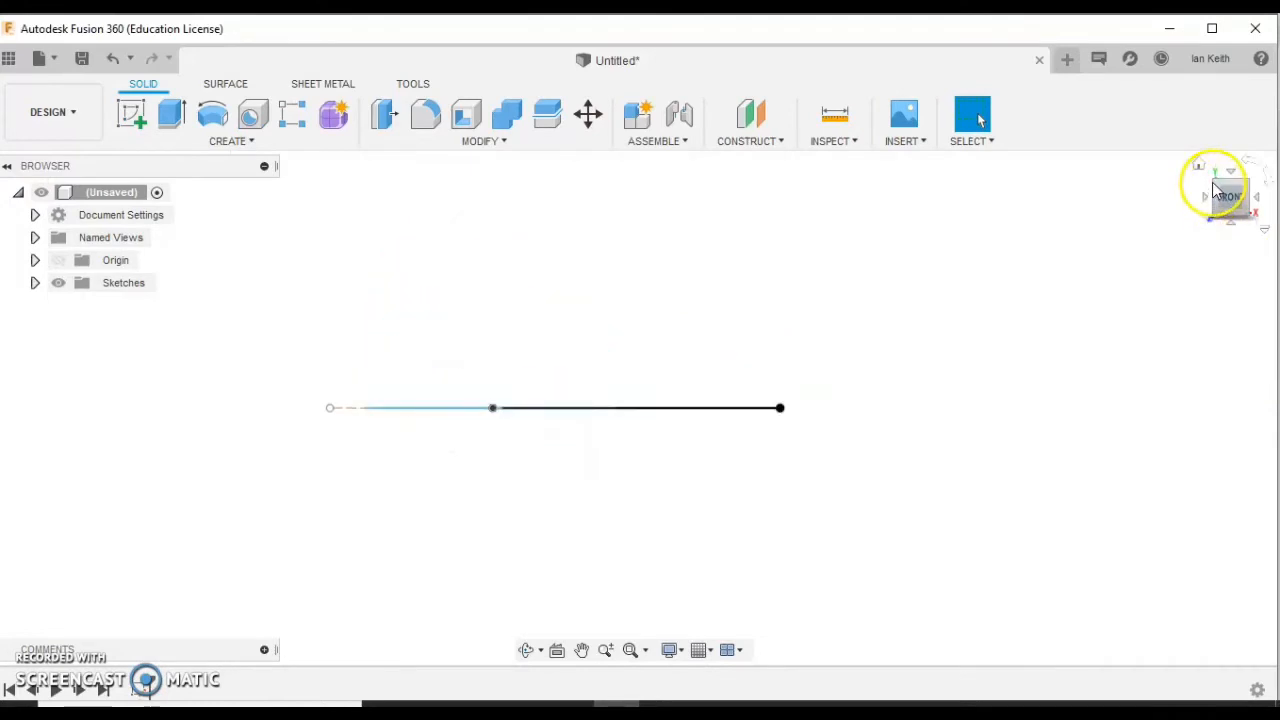
{"action": "left_click", "coordinate": [1214, 186]}
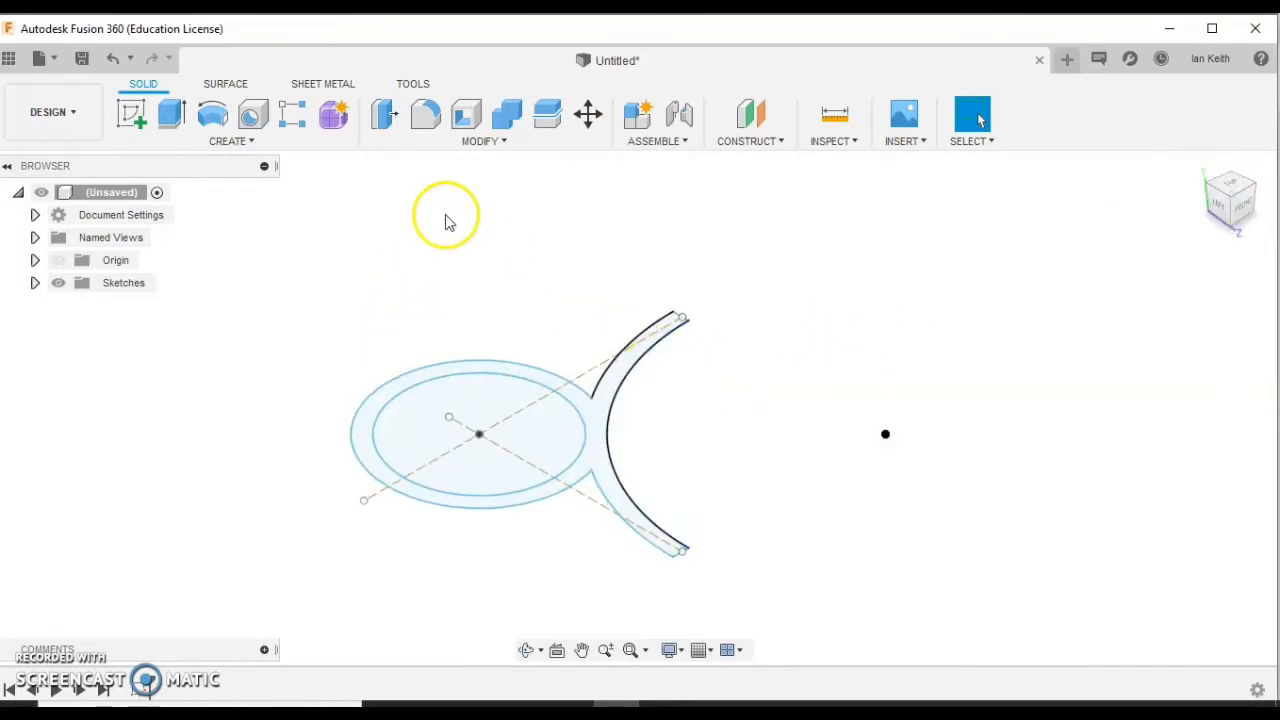
{"action": "left_click", "coordinate": [180, 112]}
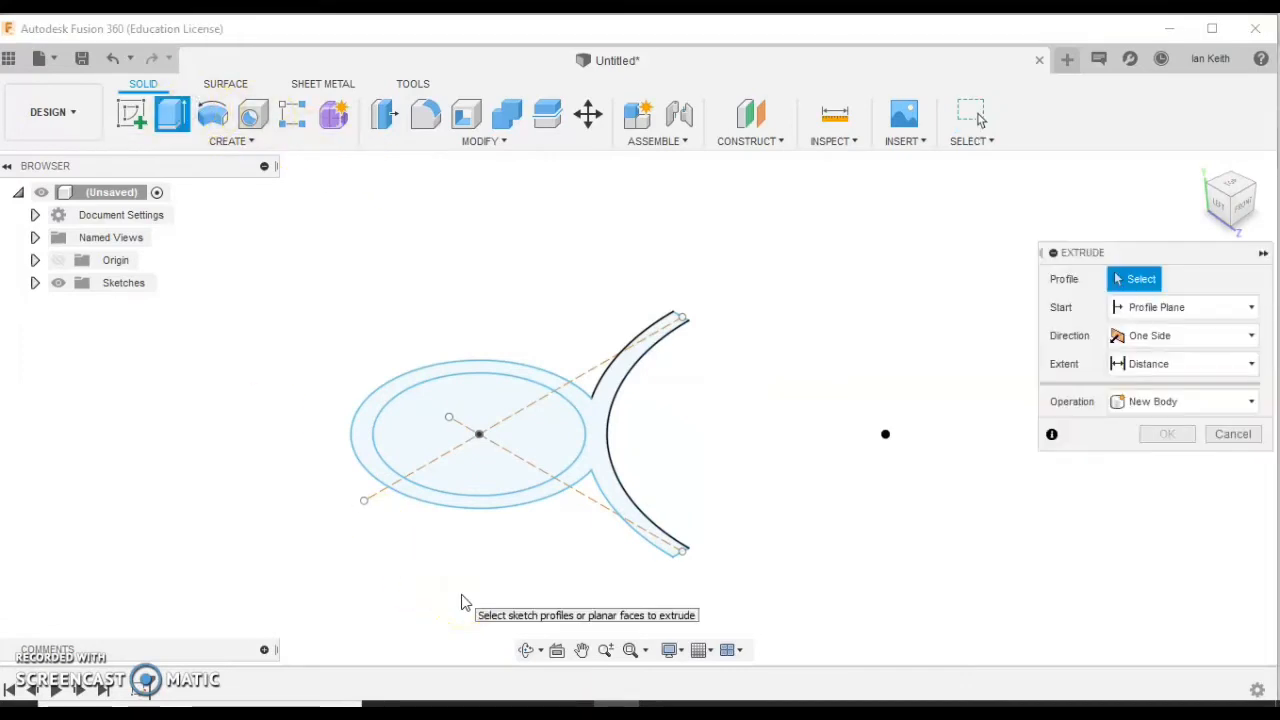
{"action": "left_click", "coordinate": [600, 458]}
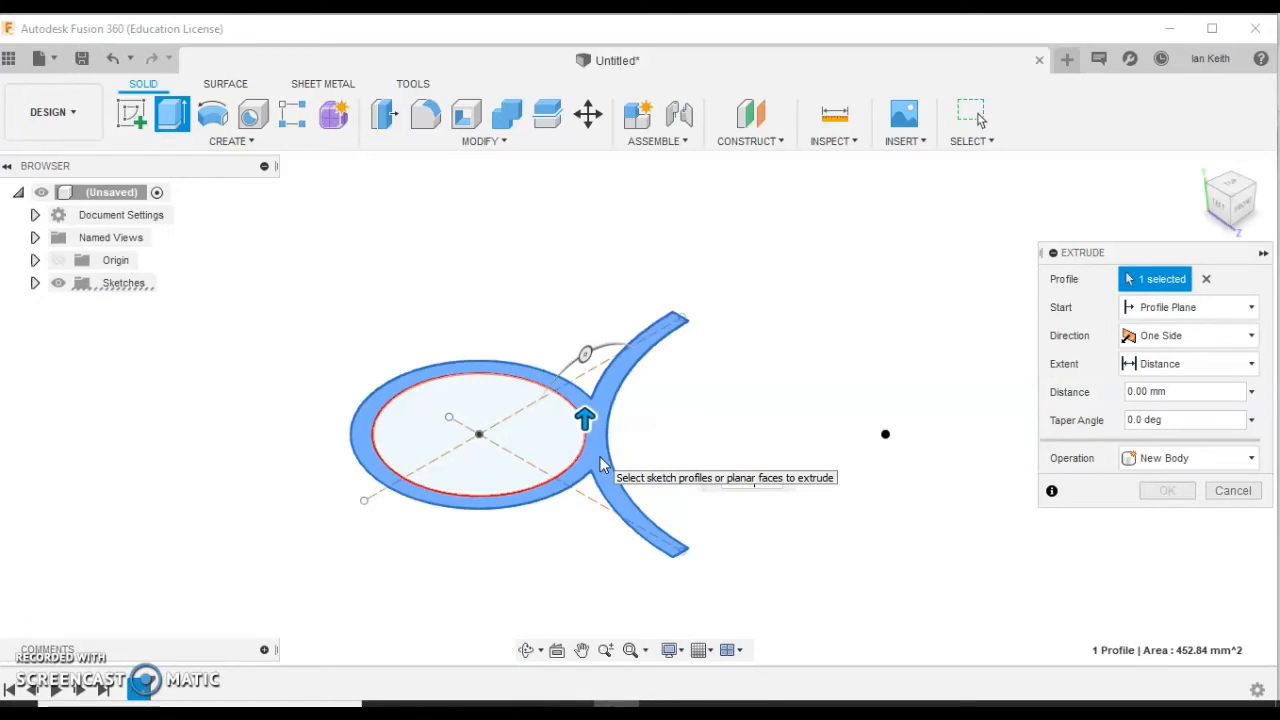
{"action": "type", "text": "1"}
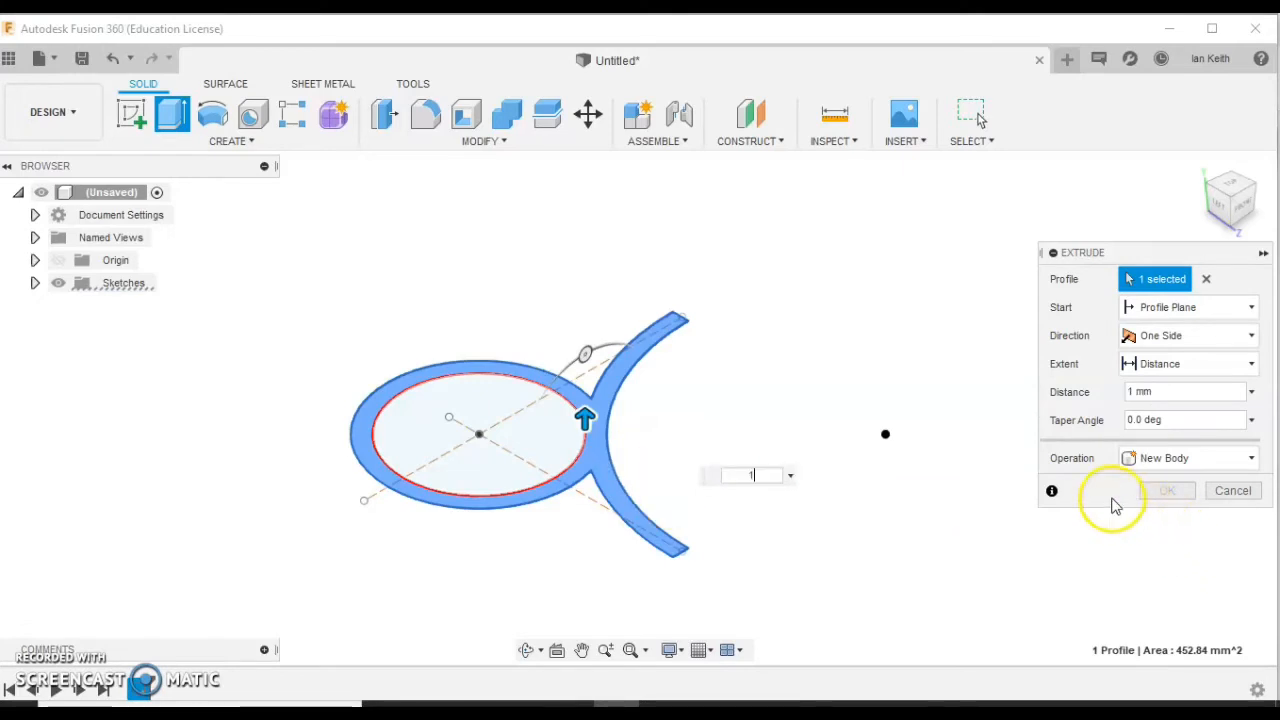
{"action": "type", "text": "5"}
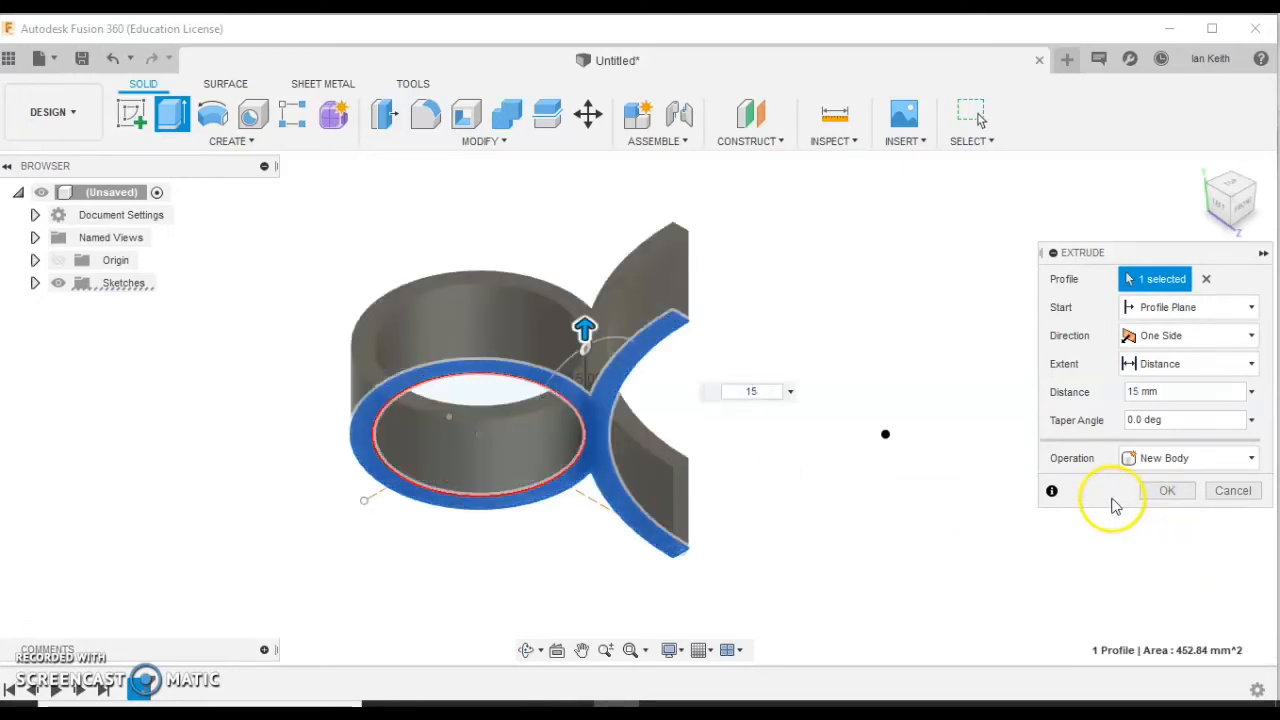
{"action": "left_click", "coordinate": [1166, 492]}
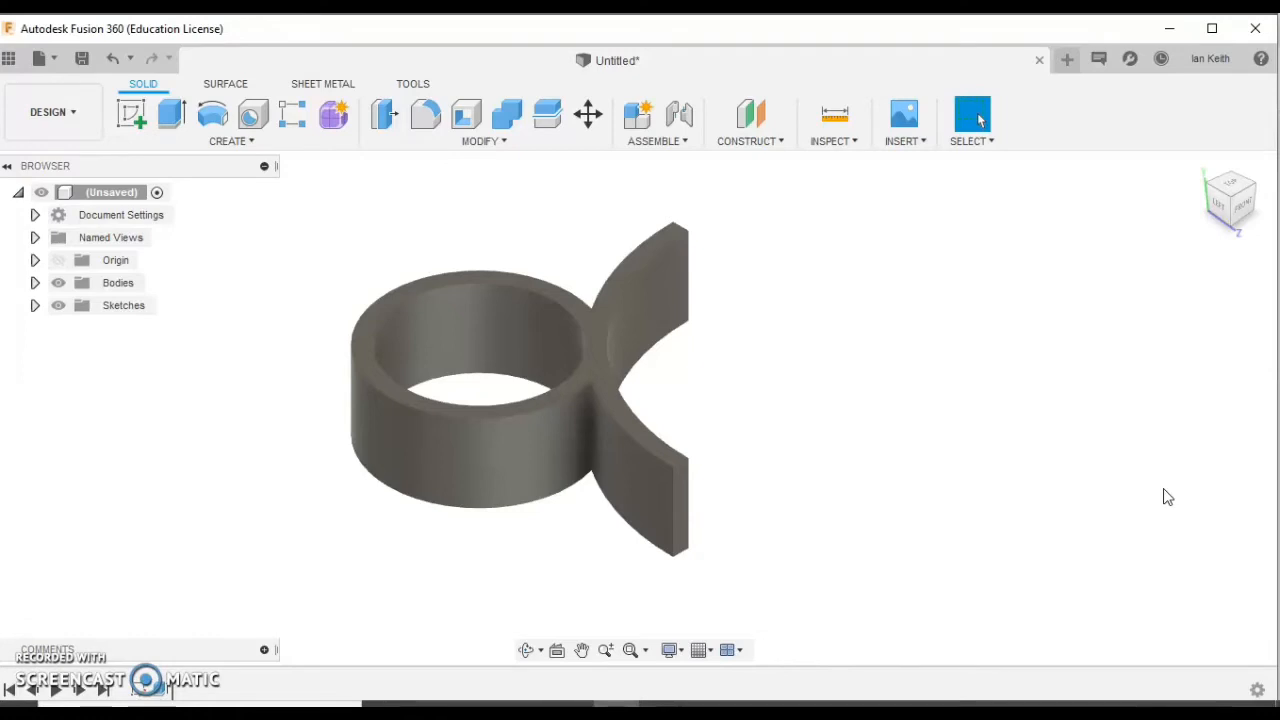
- Create a construction plane offset -6.5 mm from the body's top face
{"action": "left_click", "coordinate": [1236, 192]}
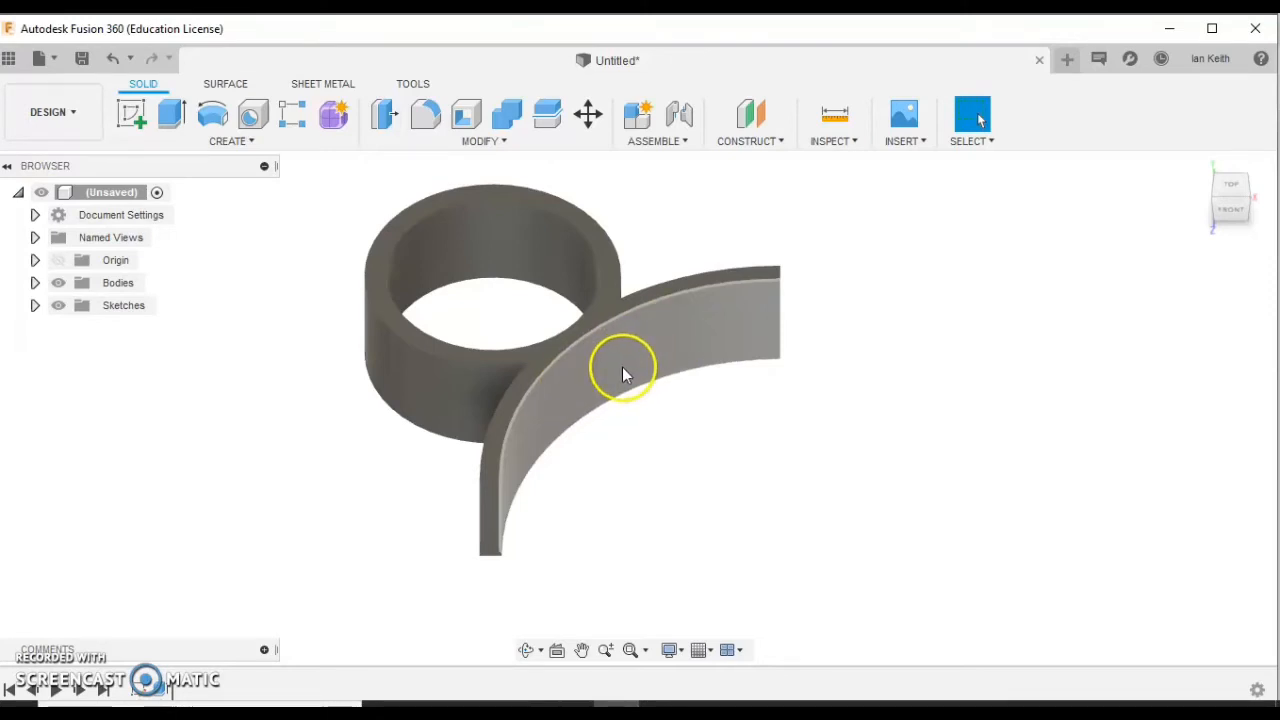
{"action": "left_click", "coordinate": [784, 141]}
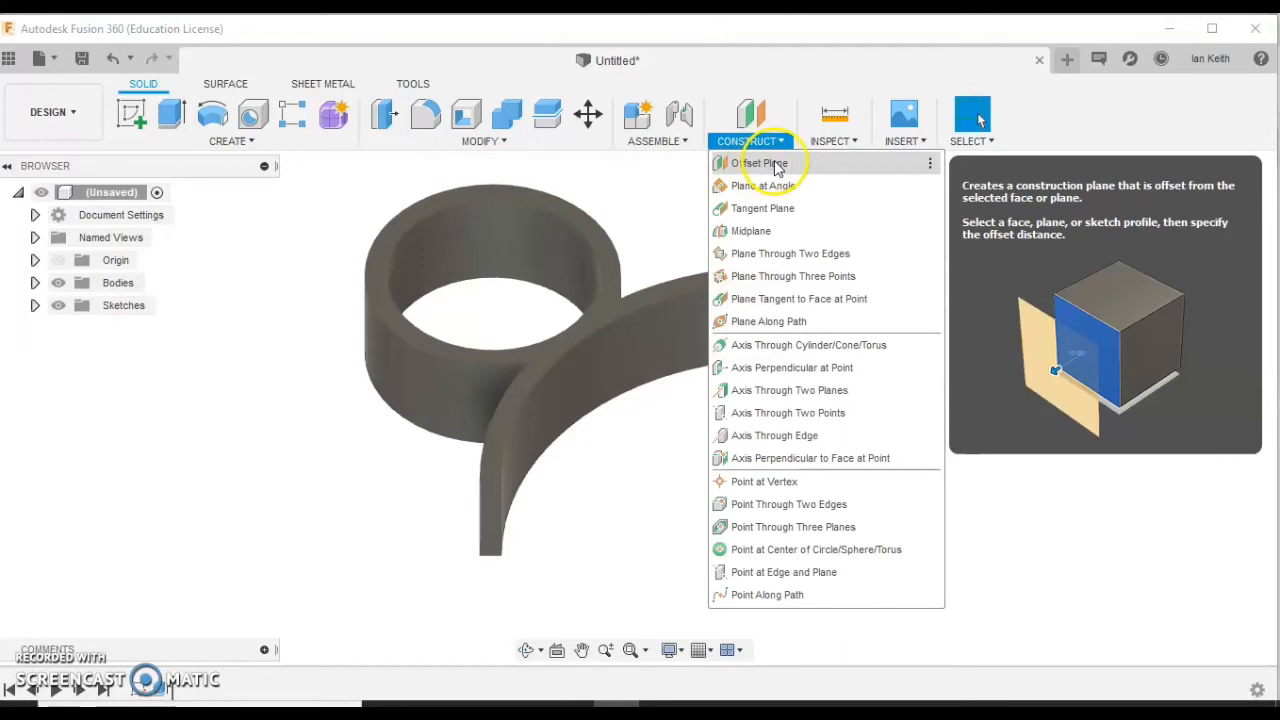
{"action": "left_click", "coordinate": [777, 167]}
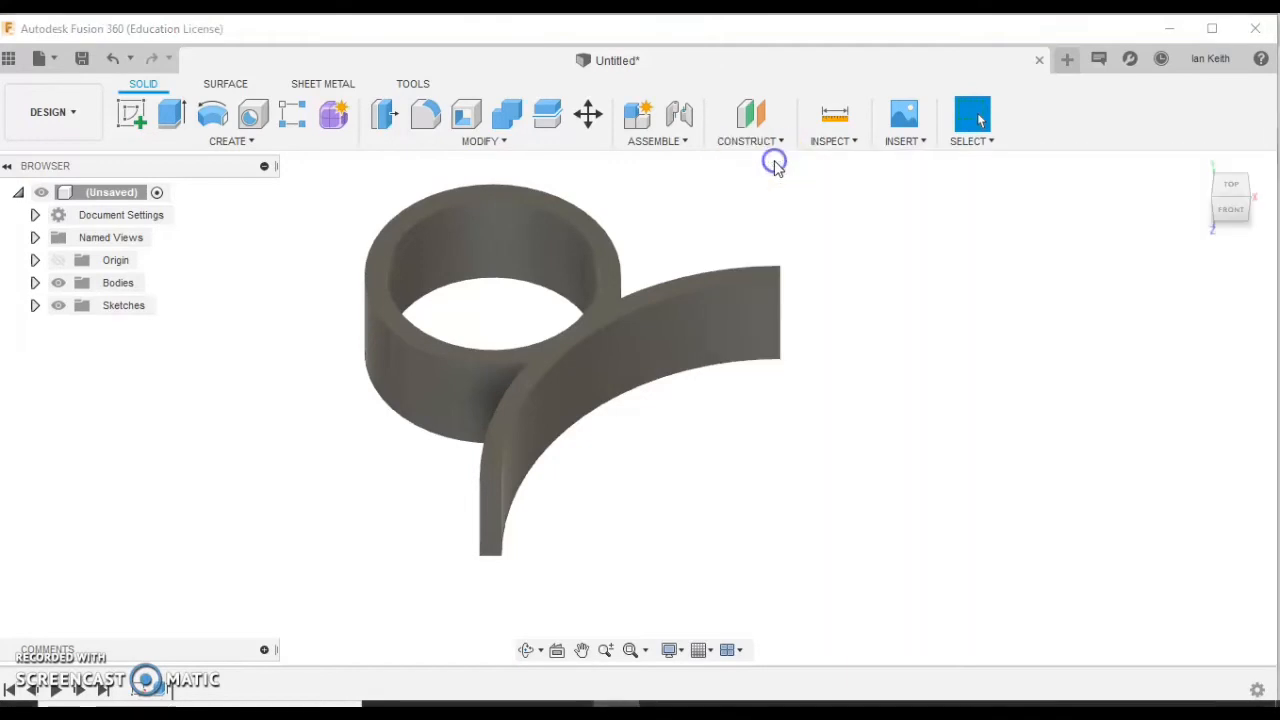
{"action": "left_click", "coordinate": [608, 318]}
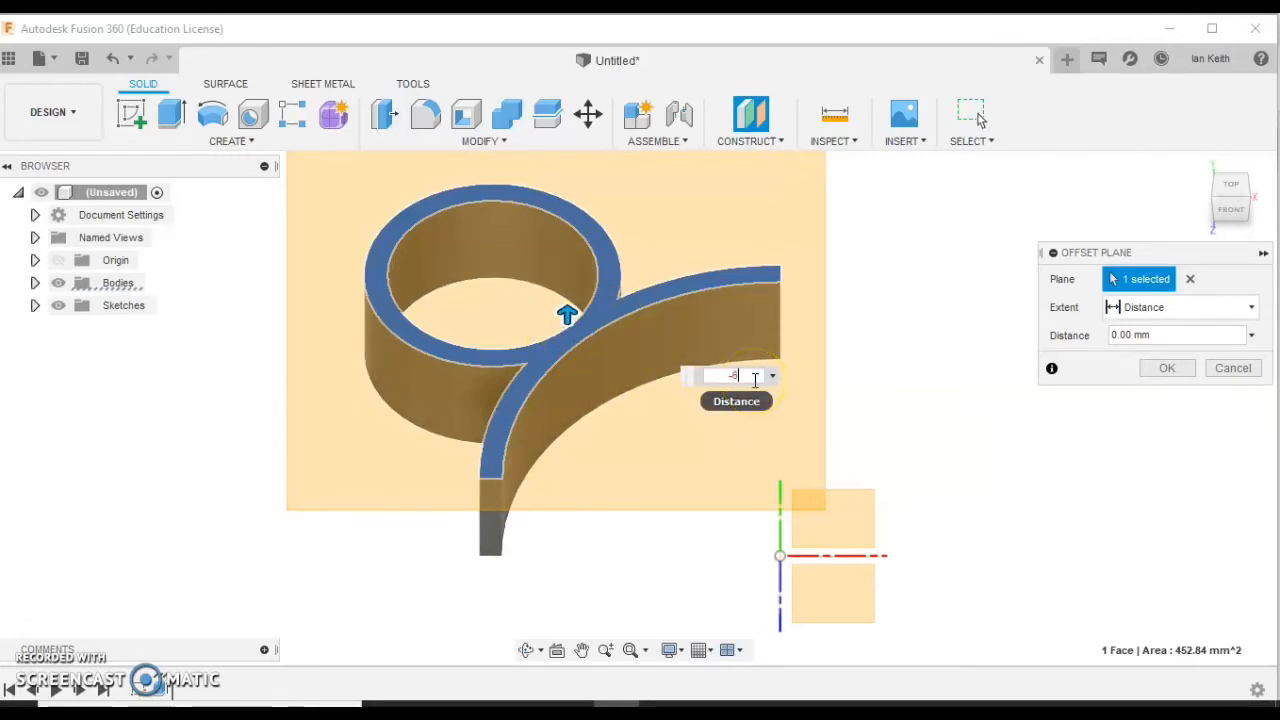
{"action": "type", "text": "6.5"}
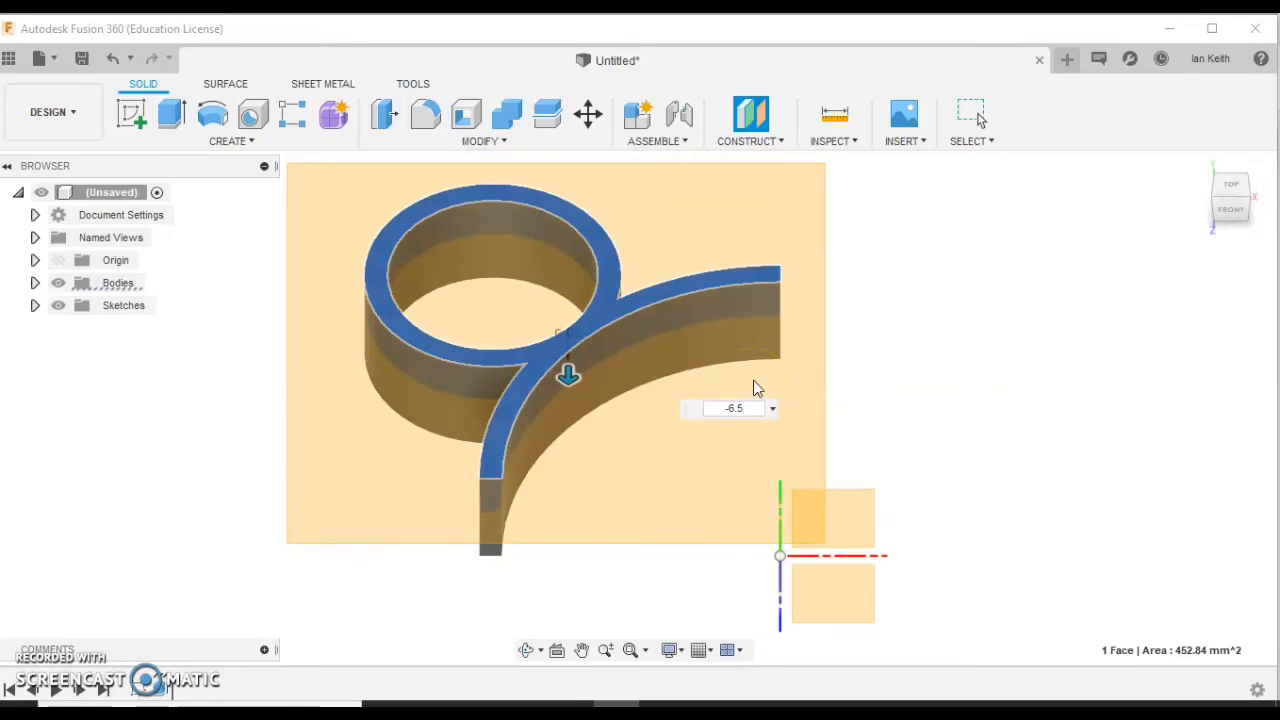
{"action": "key", "text": "Return"}
{"action": "left_click", "coordinate": [623, 478]}
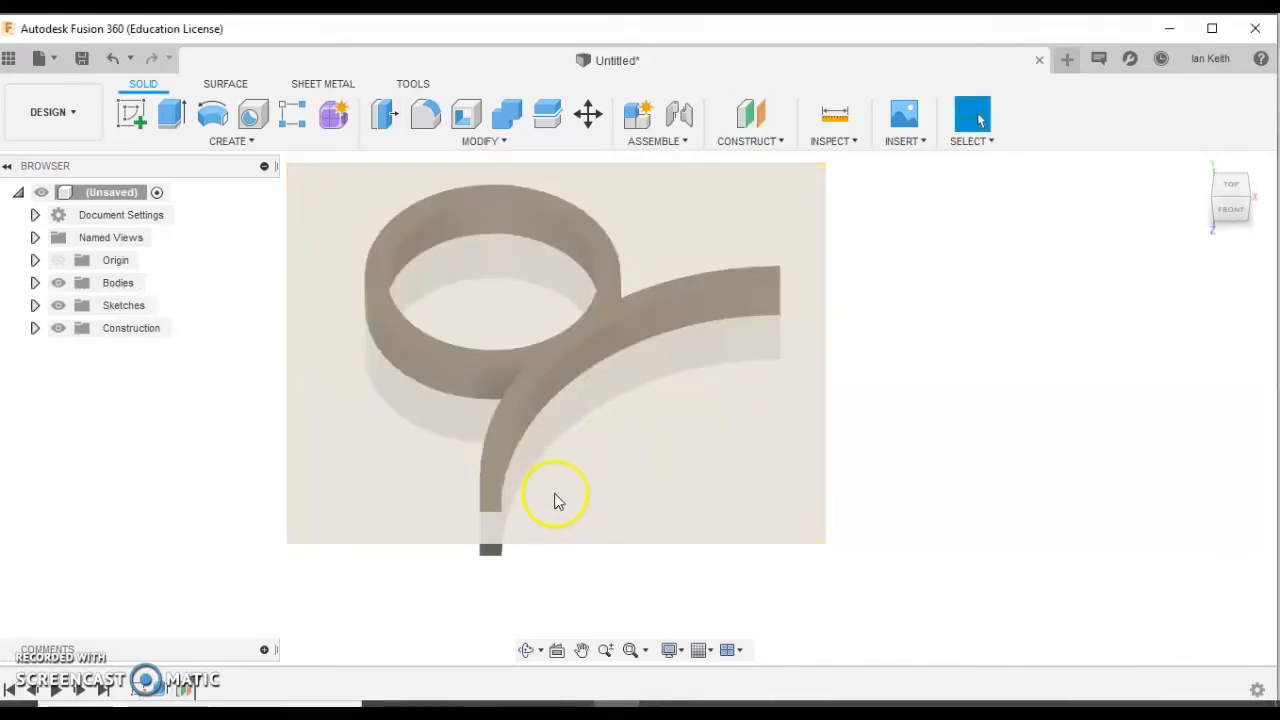
- Start a new sketch on the offset construction plane and view it straight on
{"action": "middle_click_drag", "start_coordinate": [608, 543], "coordinate": [619, 518], "text": "shift"}
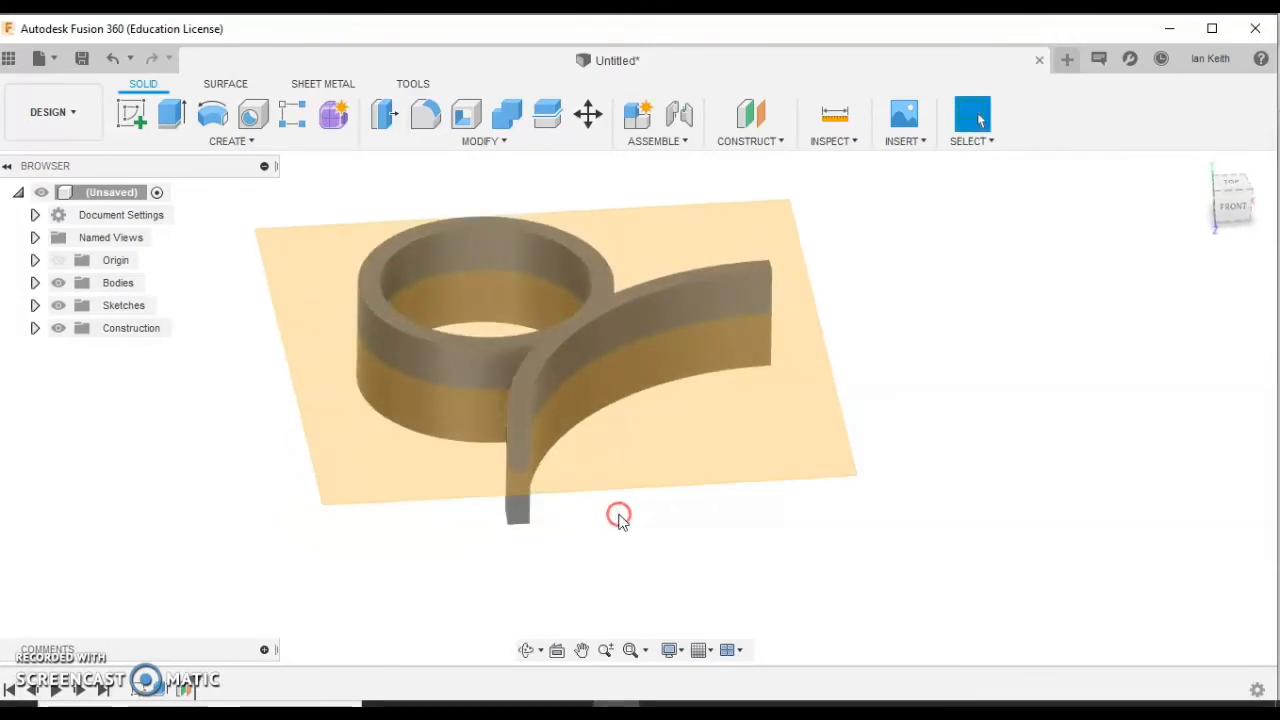
{"action": "left_click", "coordinate": [133, 114]}
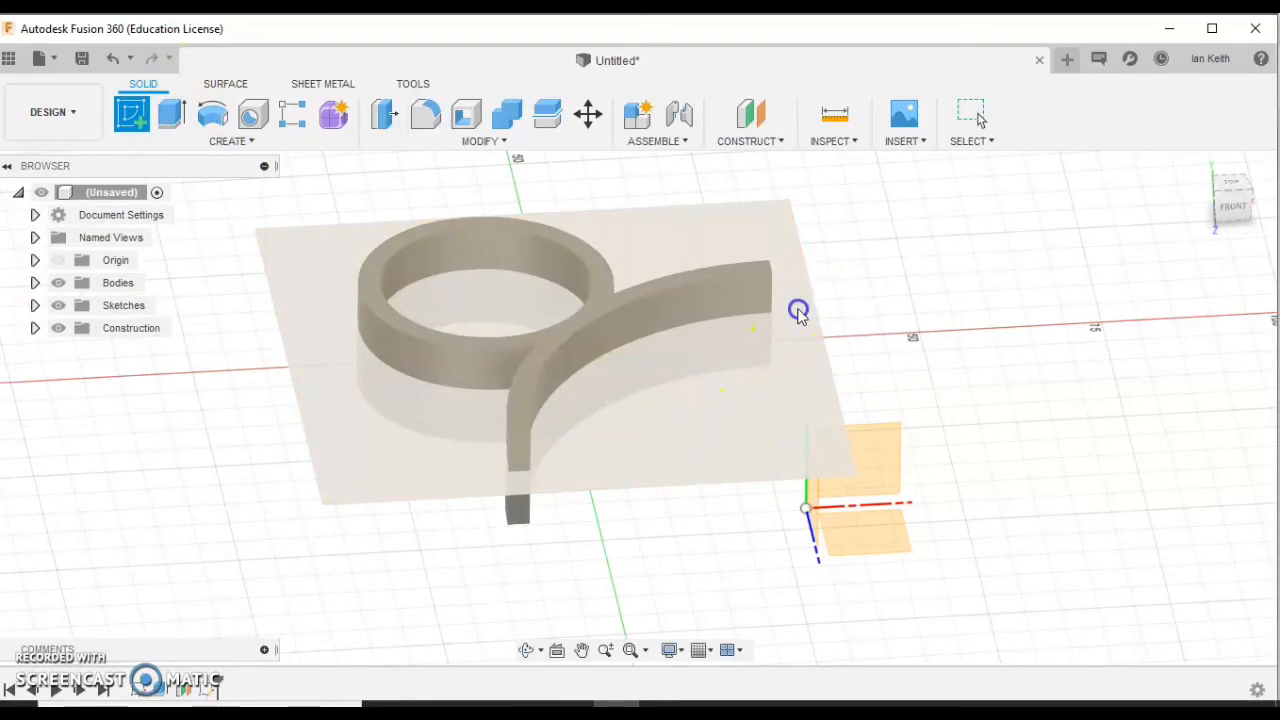
{"action": "left_click", "coordinate": [798, 312]}
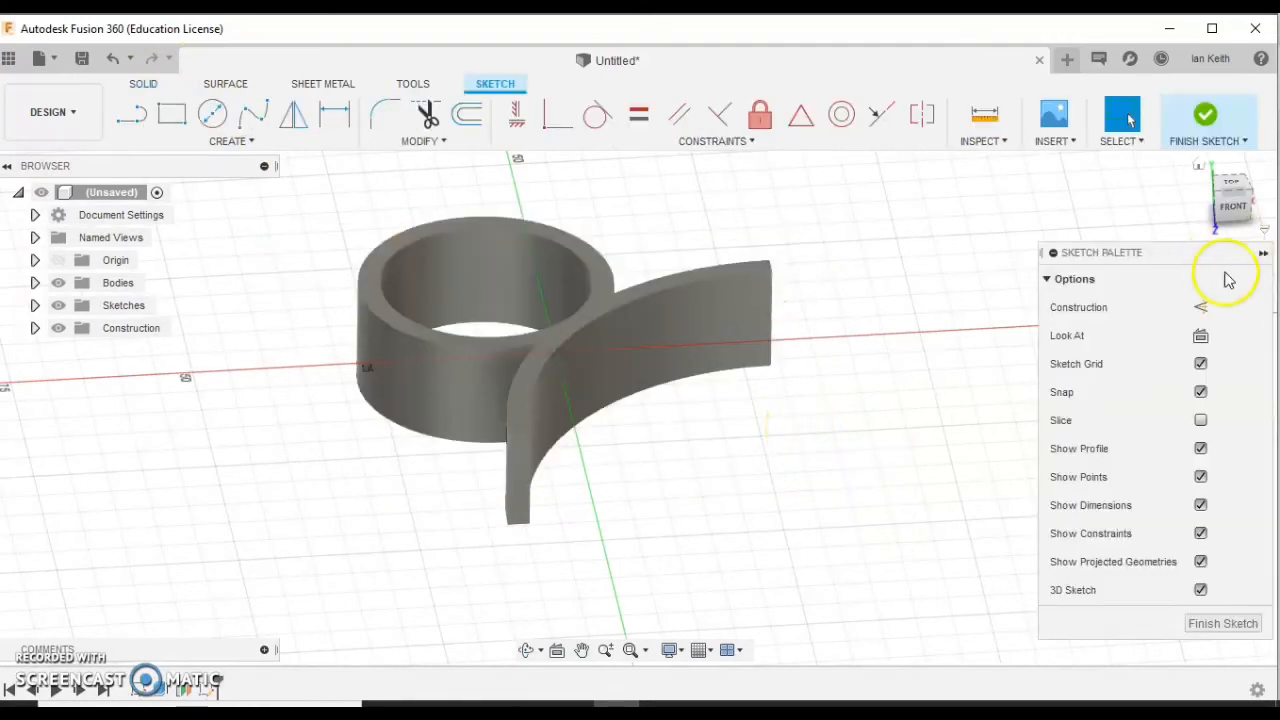
{"action": "left_click", "coordinate": [1200, 336]}
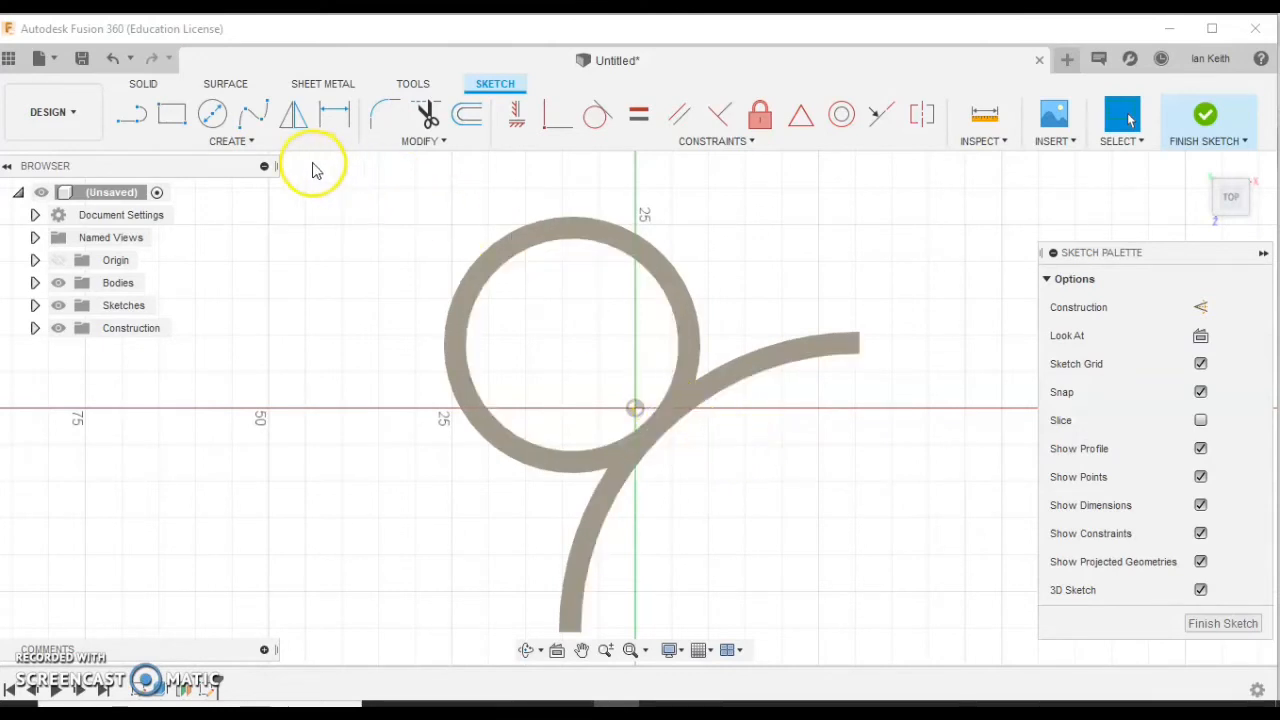
- Project the small ring's inner circular edge and the quarter arc's inner edge into the sketch with Projection Link on
{"action": "left_click", "coordinate": [252, 143]}
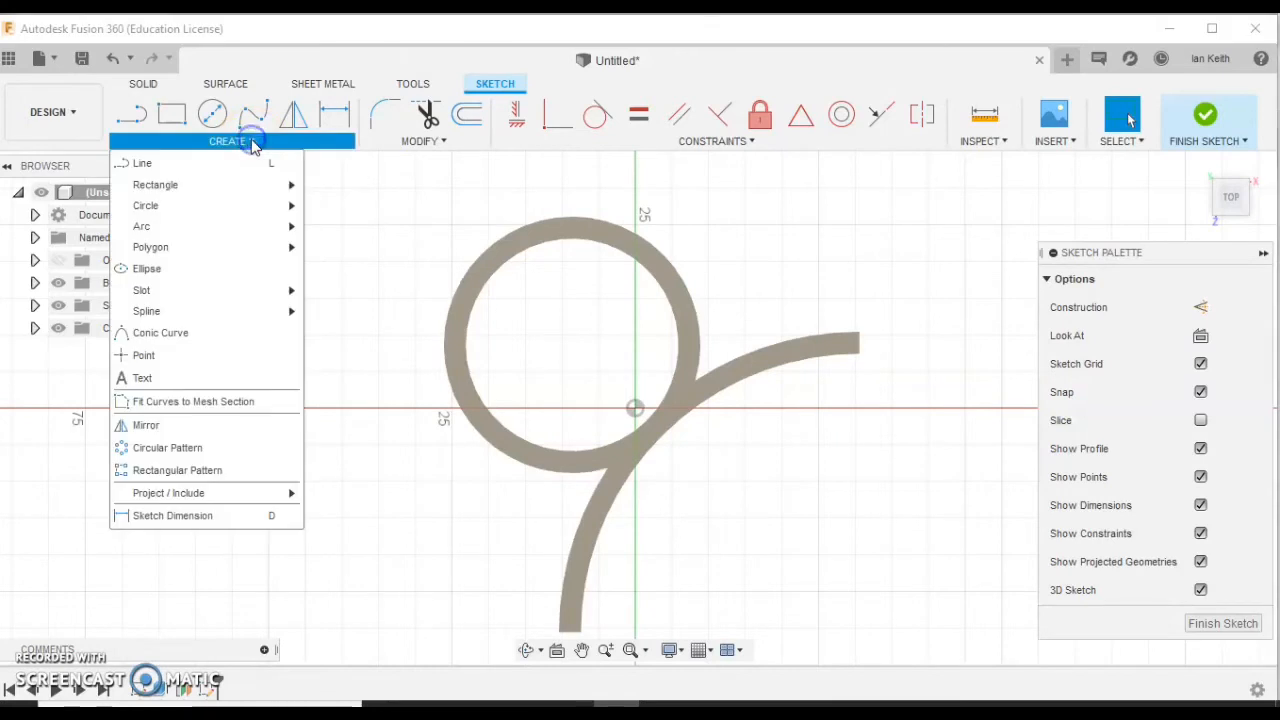
{"action": "mouse_move", "coordinate": [194, 493]}
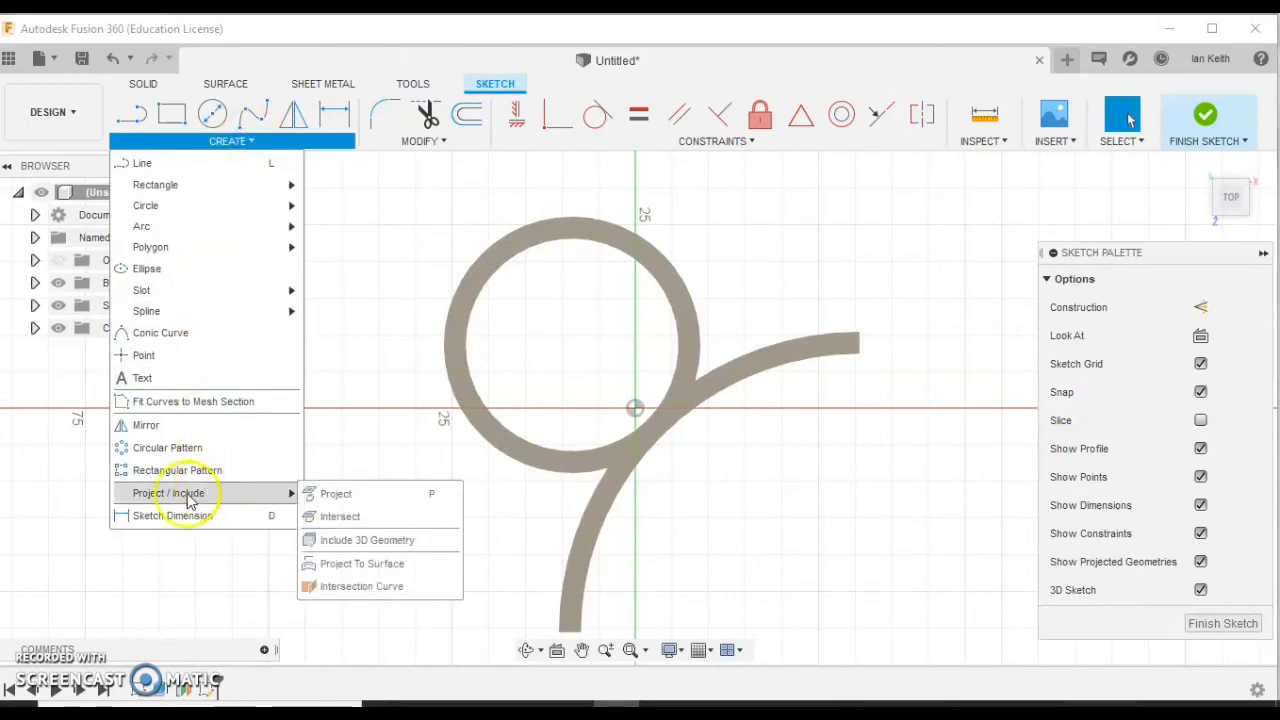
{"action": "left_click", "coordinate": [345, 494]}
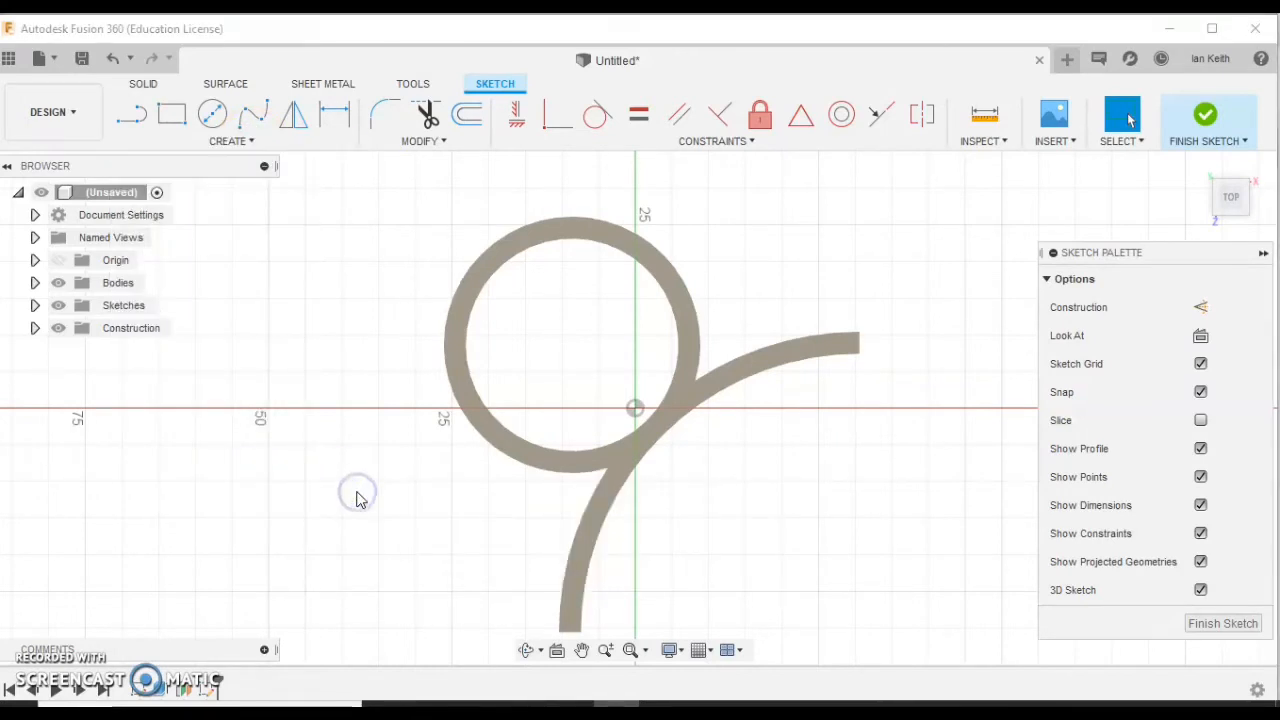
{"action": "left_click", "coordinate": [663, 405]}
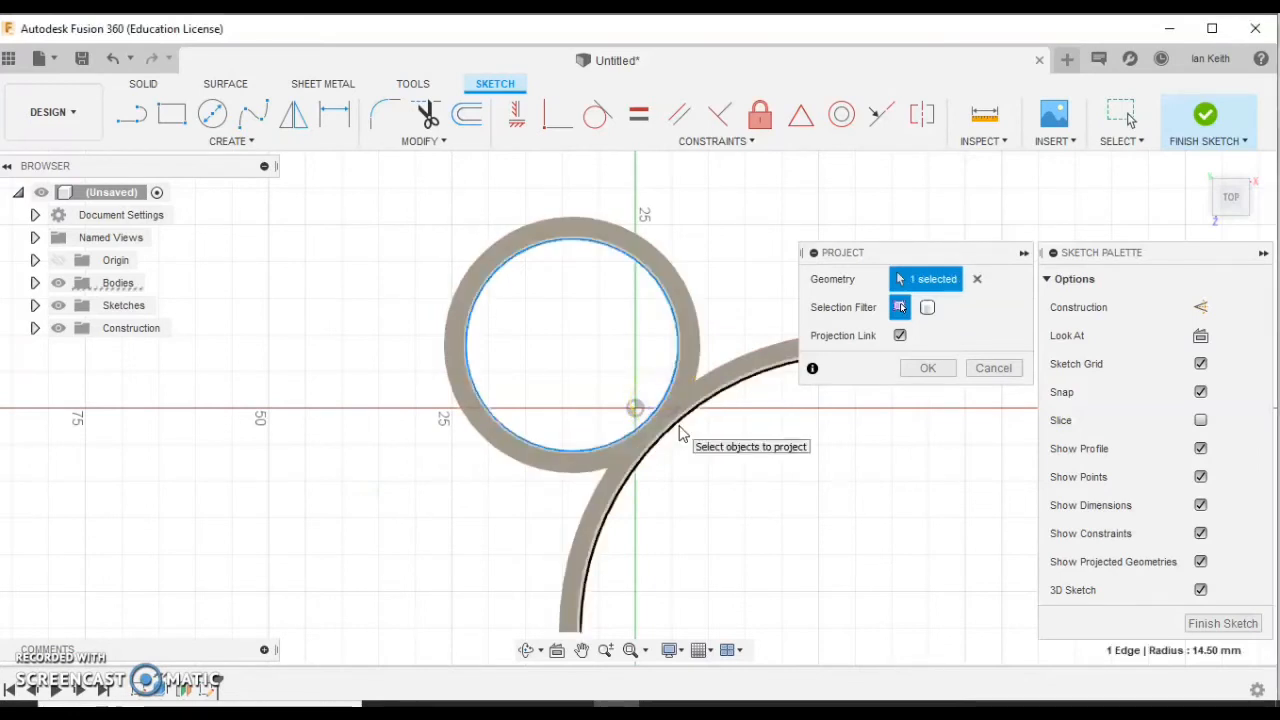
{"action": "left_click", "coordinate": [680, 430]}
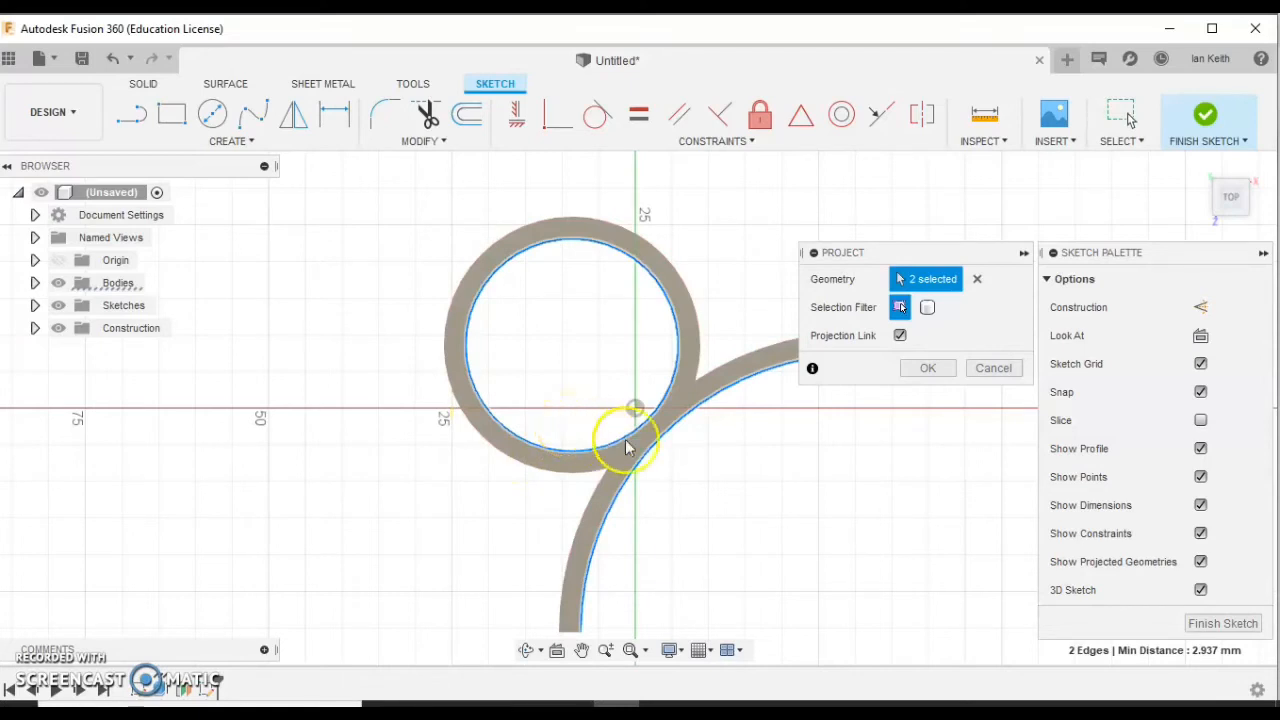
{"action": "left_click", "coordinate": [924, 369]}
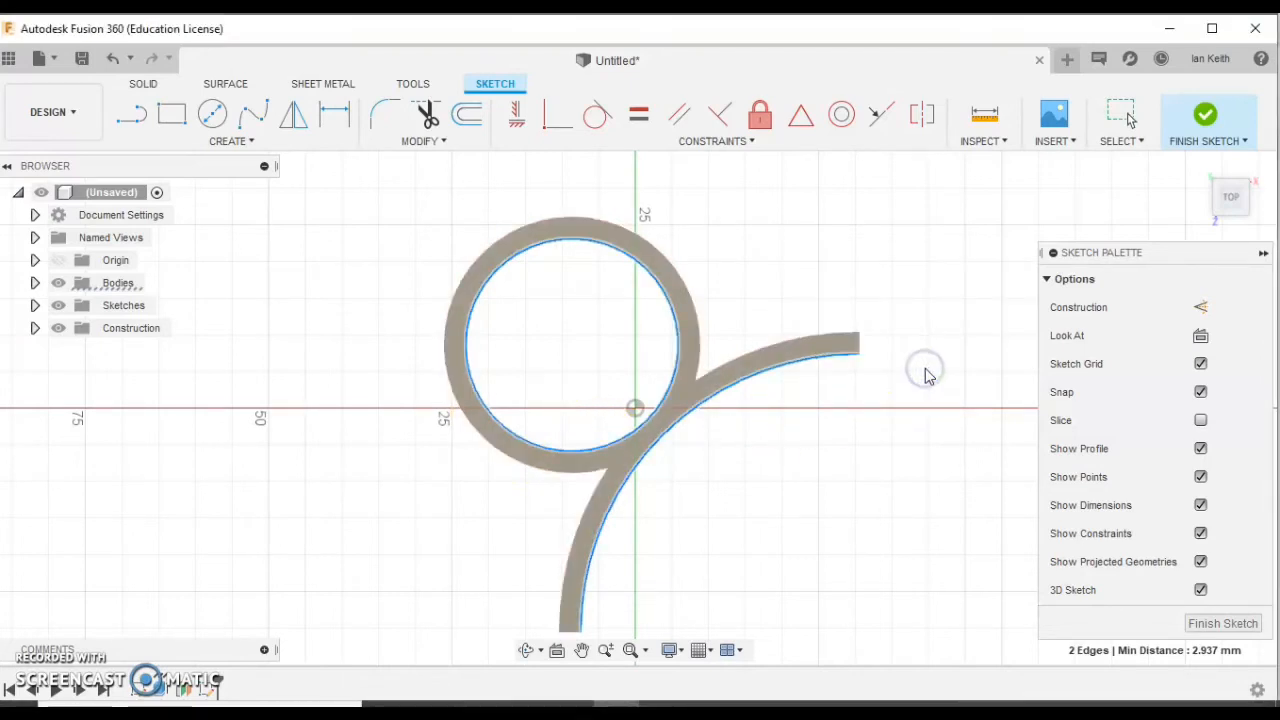
{"action": "left_click", "coordinate": [925, 385]}
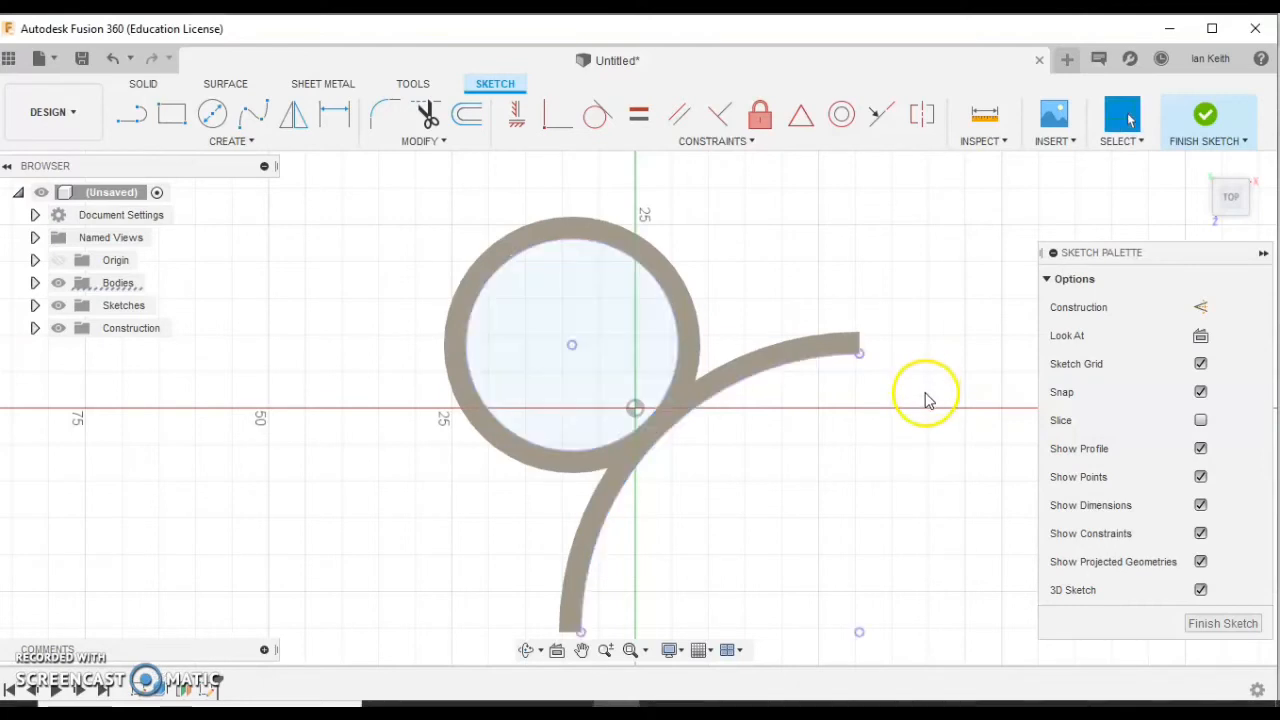
- Draw a horizontal line from the small ring's centre to a point beyond the end of the quarter arc
{"action": "left_click", "coordinate": [139, 118]}
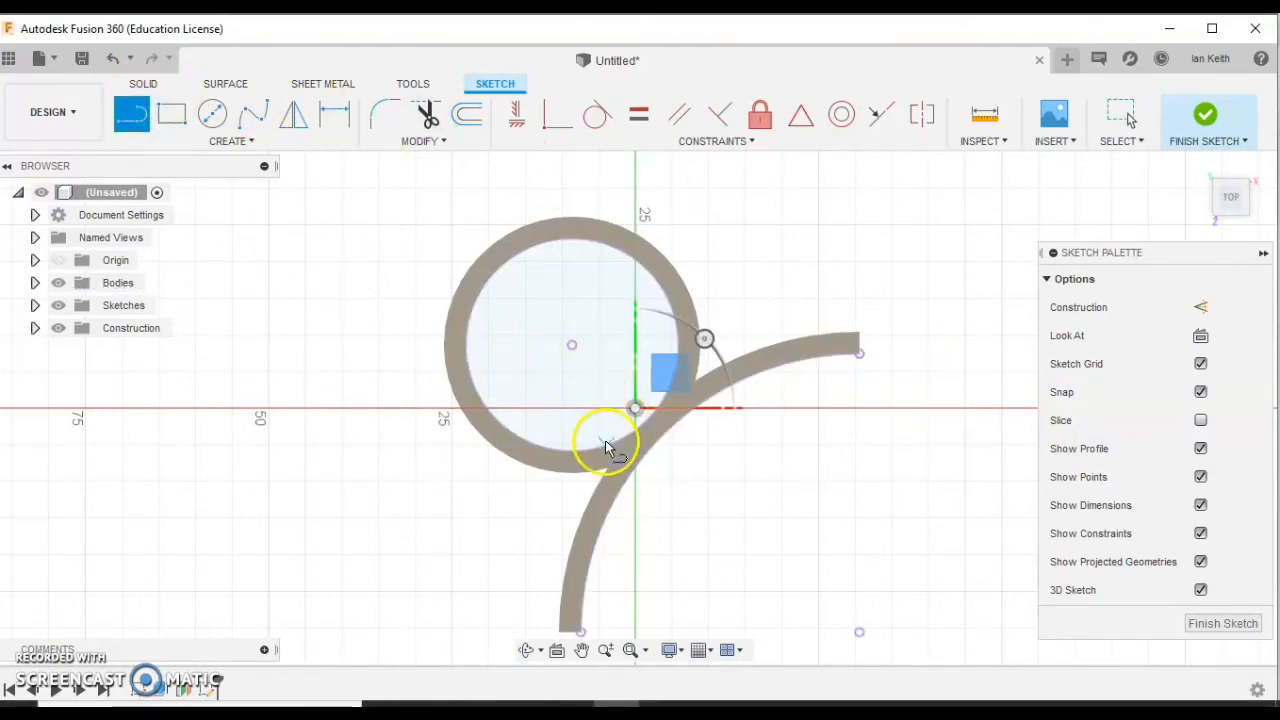
{"action": "left_click", "coordinate": [572, 346]}
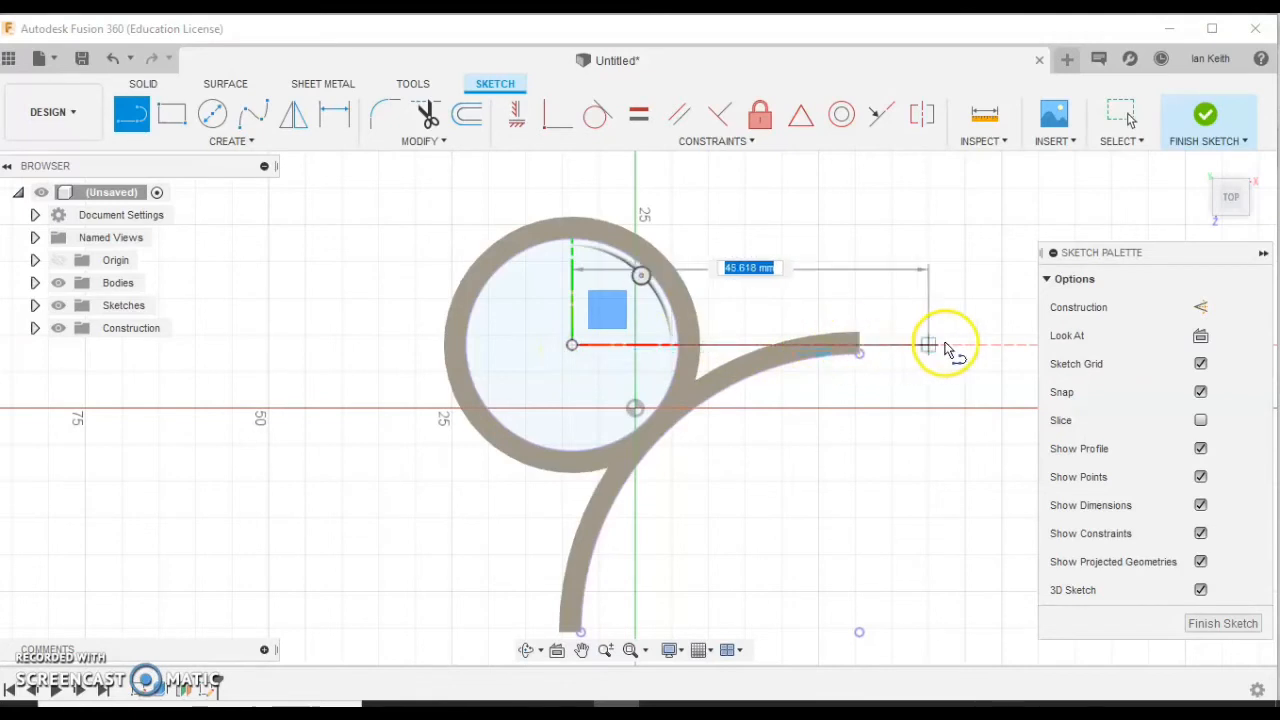
{"action": "left_click", "coordinate": [972, 345]}
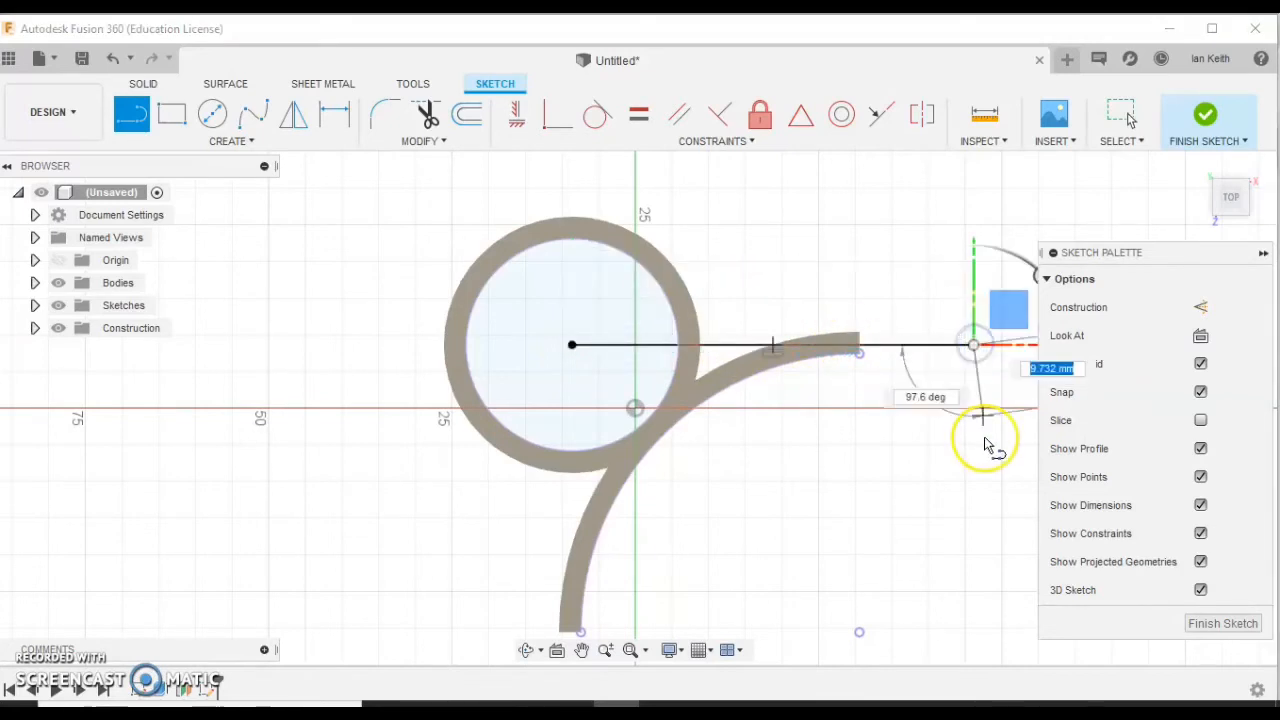
{"action": "key", "text": "Escape"}
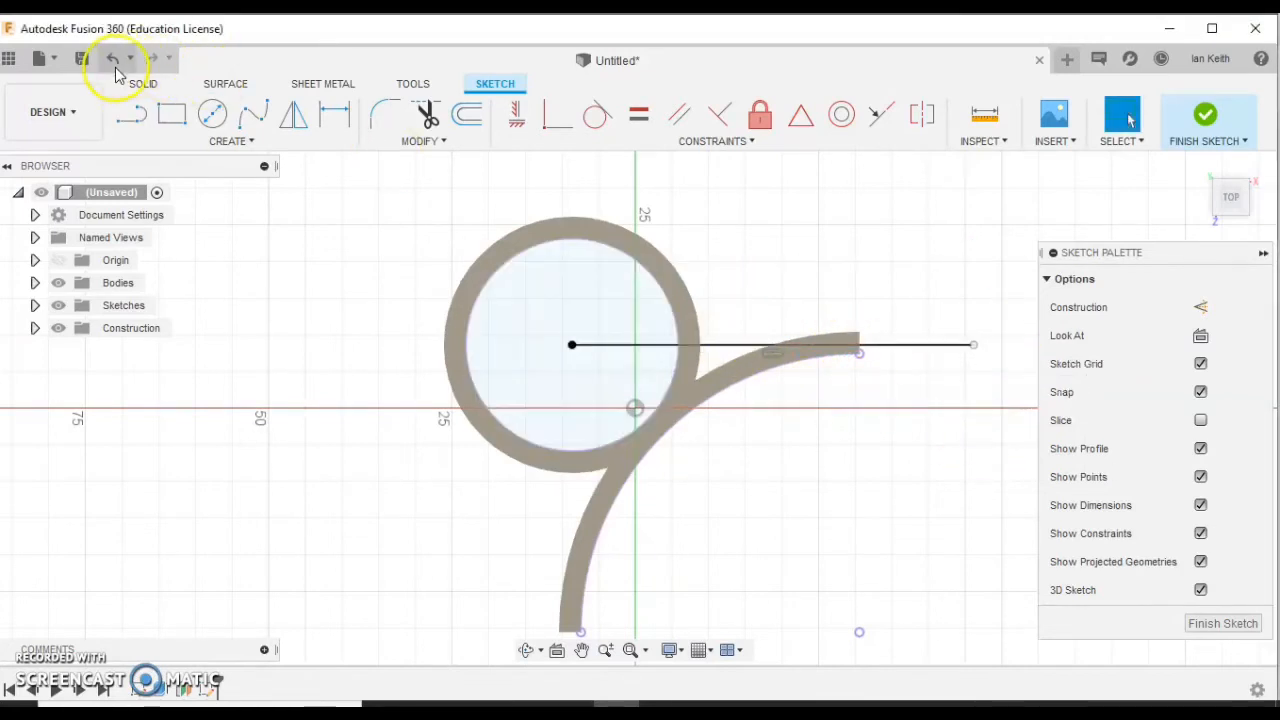
- Draw a line about 50.6 mm long from the ring's centre, sloping down at 45° from the horizontal line across the arc
{"action": "left_click", "coordinate": [131, 112]}
{"action": "left_click", "coordinate": [572, 346]}
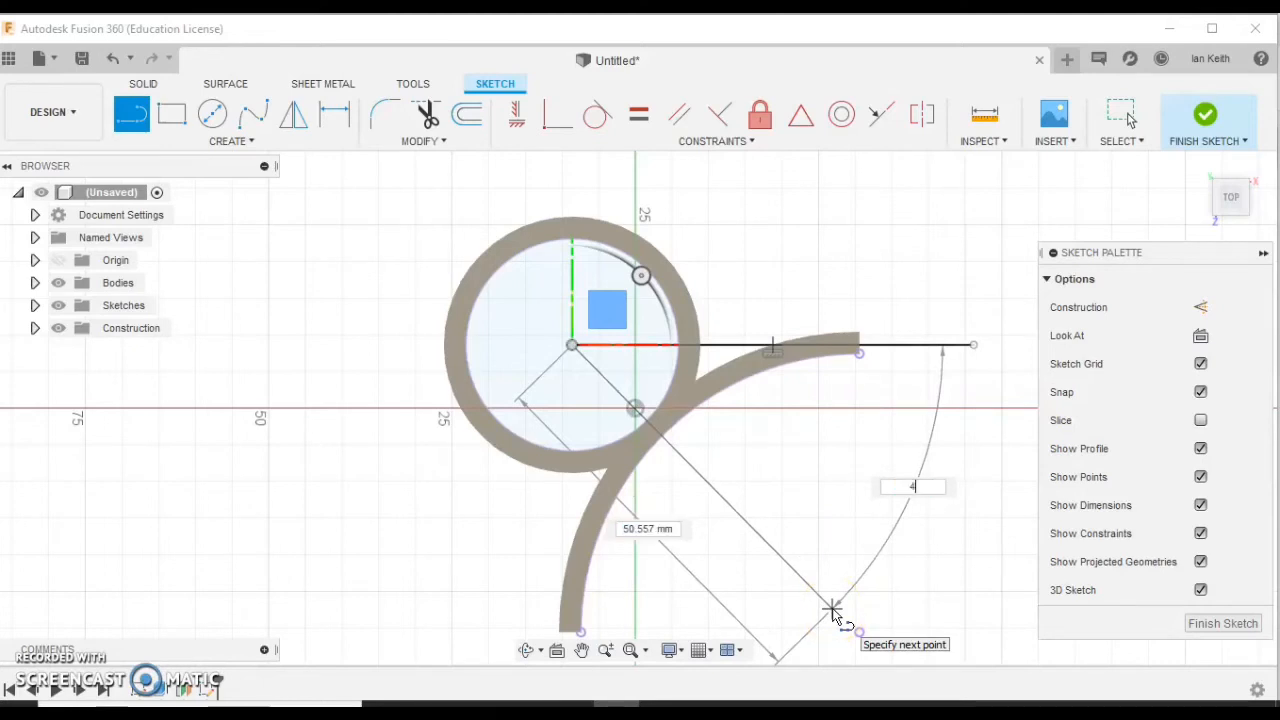
{"action": "key", "text": "Tab"}
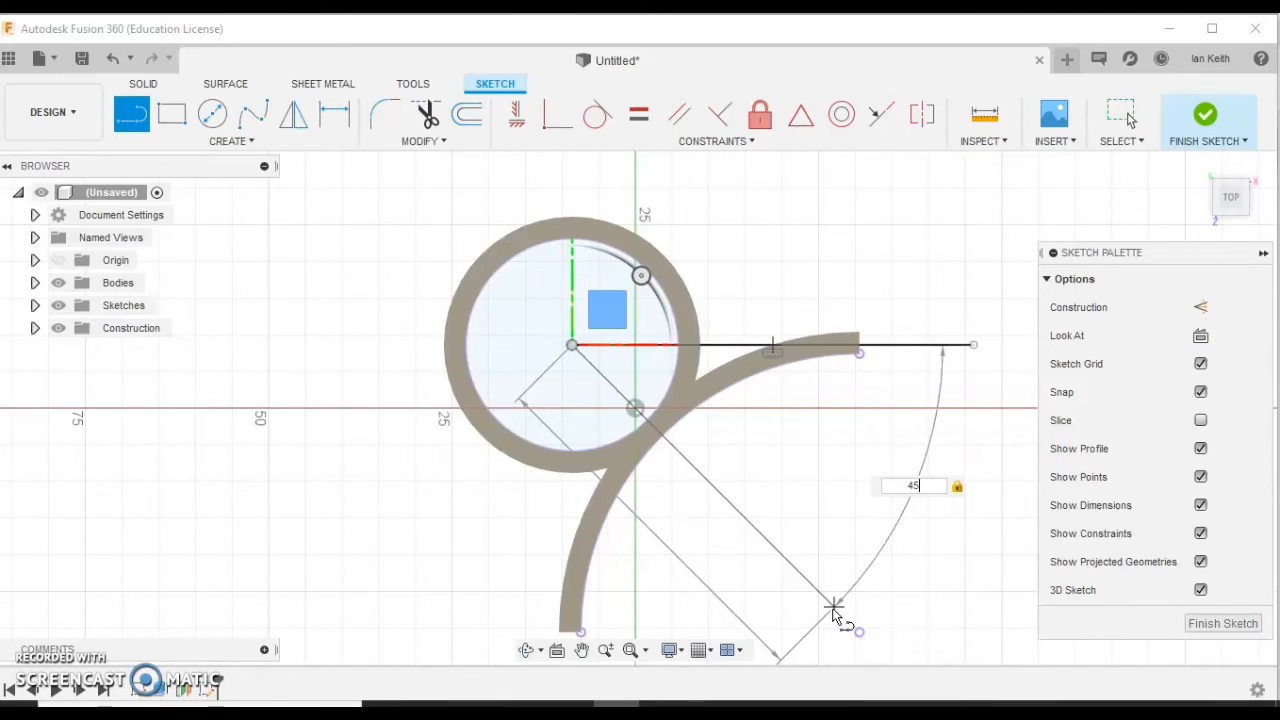
{"action": "key", "text": "Return"}
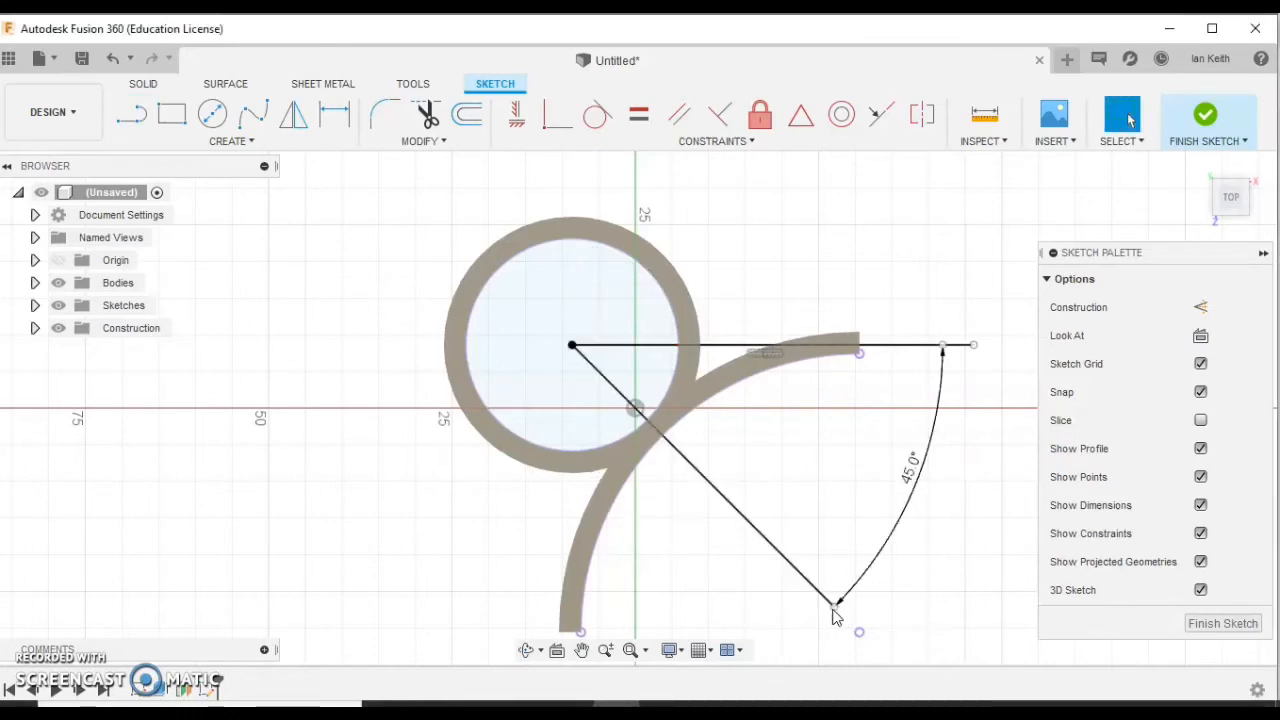
- Draw a 5 mm line along the 45° diagonal, starting where it crosses the quarter arc's inner edge and heading away from the ring
{"action": "left_click", "coordinate": [665, 440]}
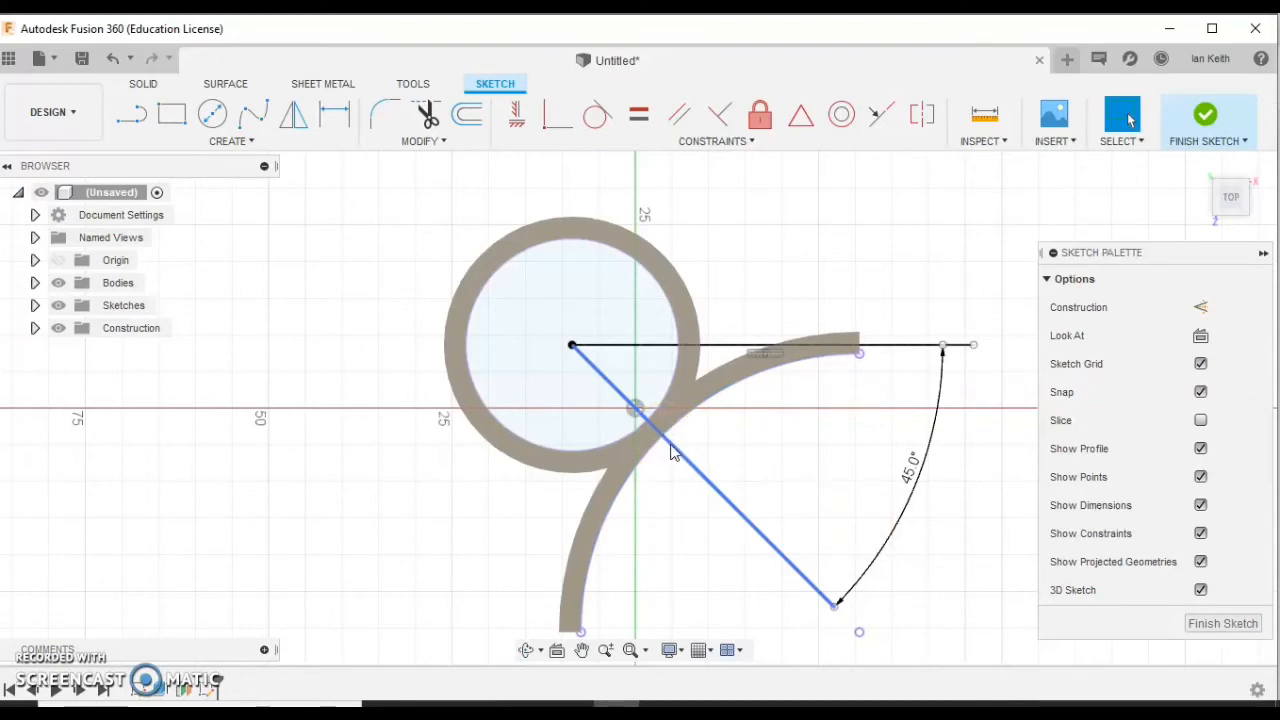
{"action": "left_click", "coordinate": [692, 470]}
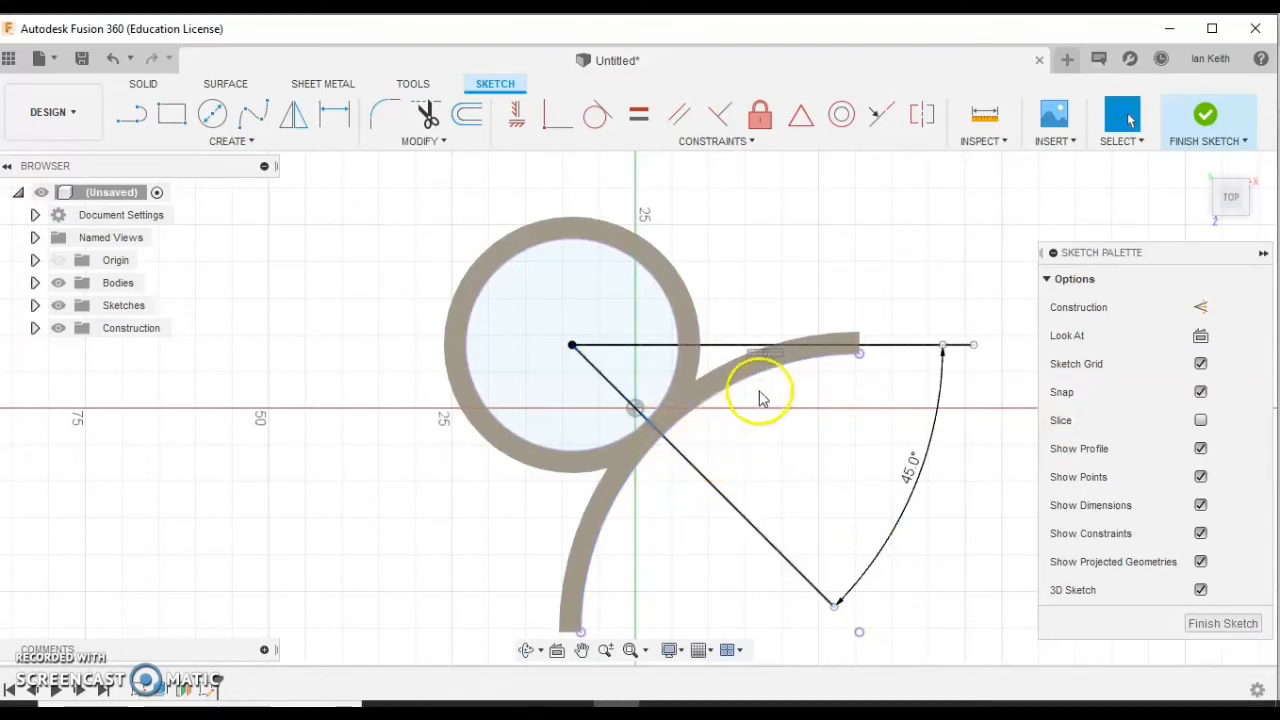
{"action": "left_click", "coordinate": [131, 113]}
{"action": "left_click", "coordinate": [670, 472]}
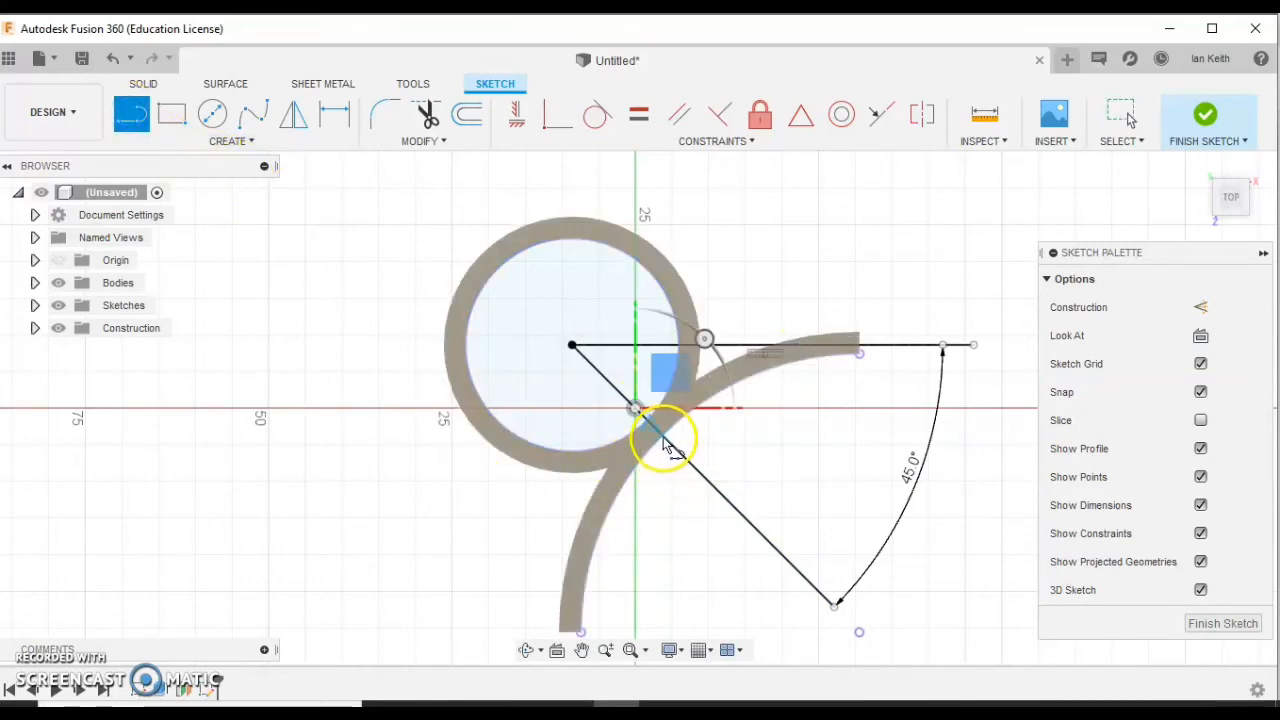
{"action": "scroll", "coordinate": [665, 445], "scroll_direction": "up", "scroll_amount": 2}
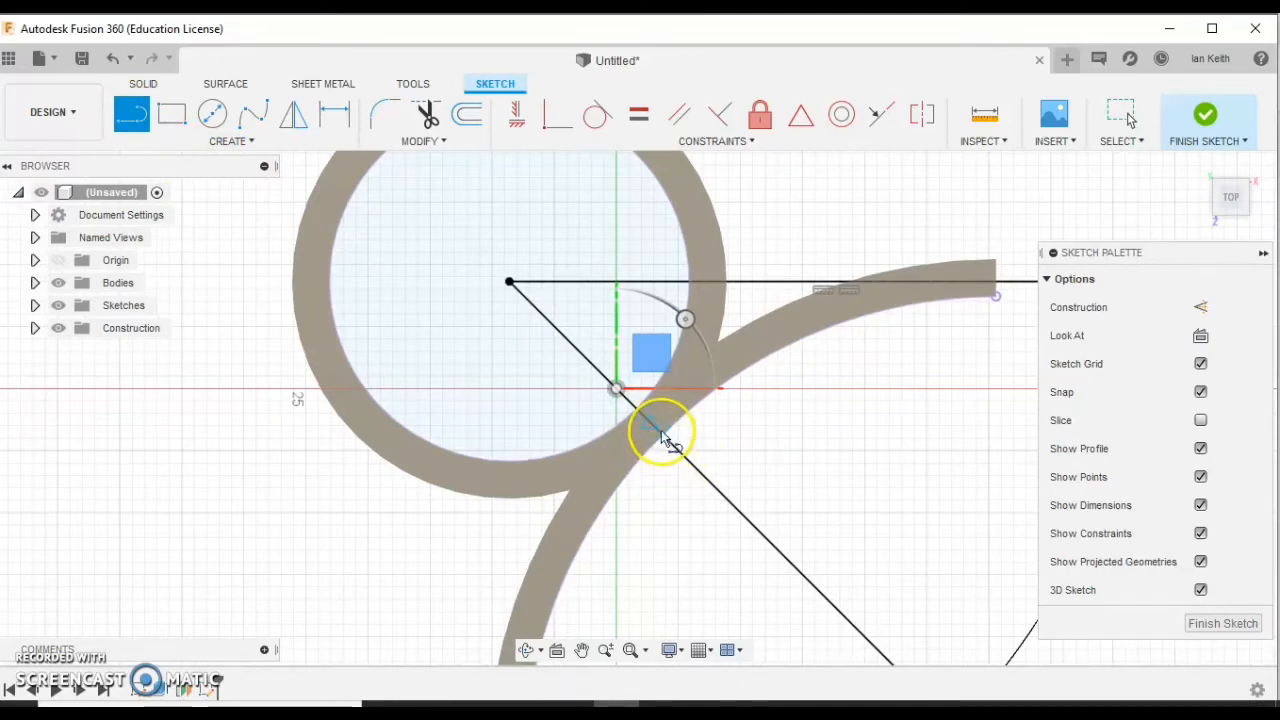
{"action": "left_click", "coordinate": [662, 432]}
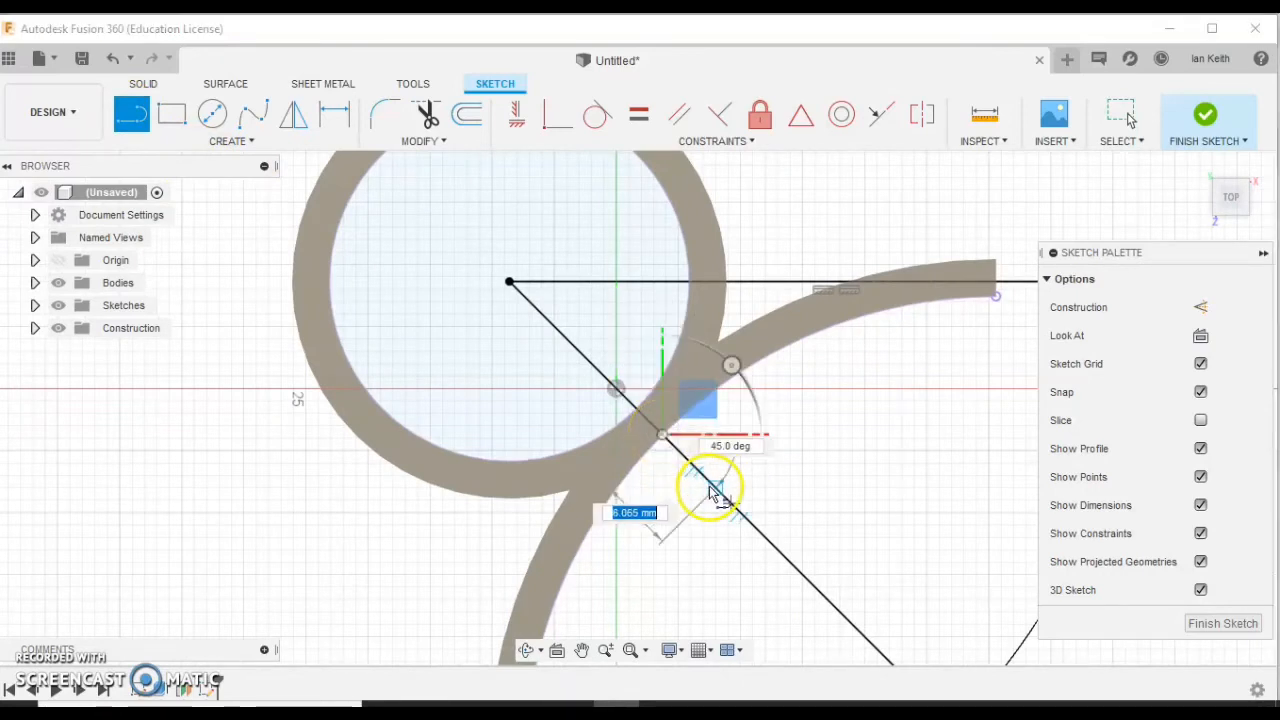
{"action": "type", "text": "5"}
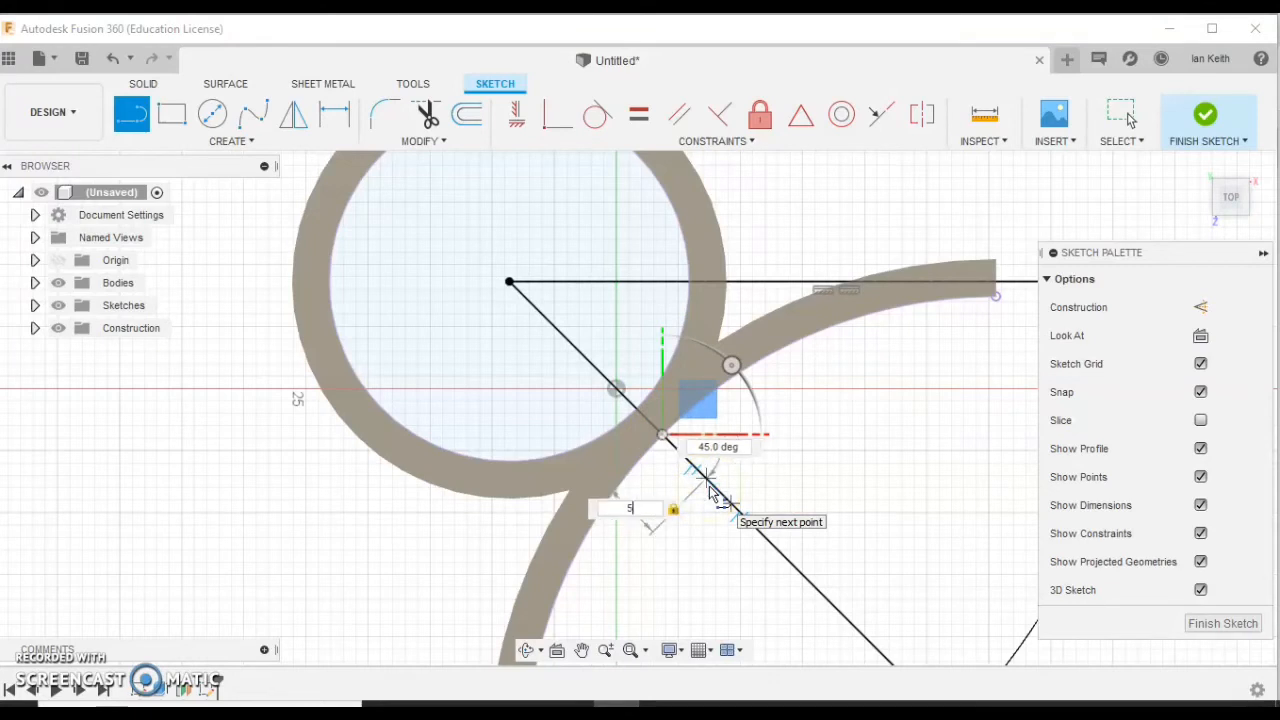
{"action": "key", "text": "Return"}
{"action": "key", "text": "Escape"}
- Draw a line about 28 mm long from the outer end of the 5 mm line, perpendicular to it, crossing the quarter arc
{"action": "left_click", "coordinate": [131, 114]}
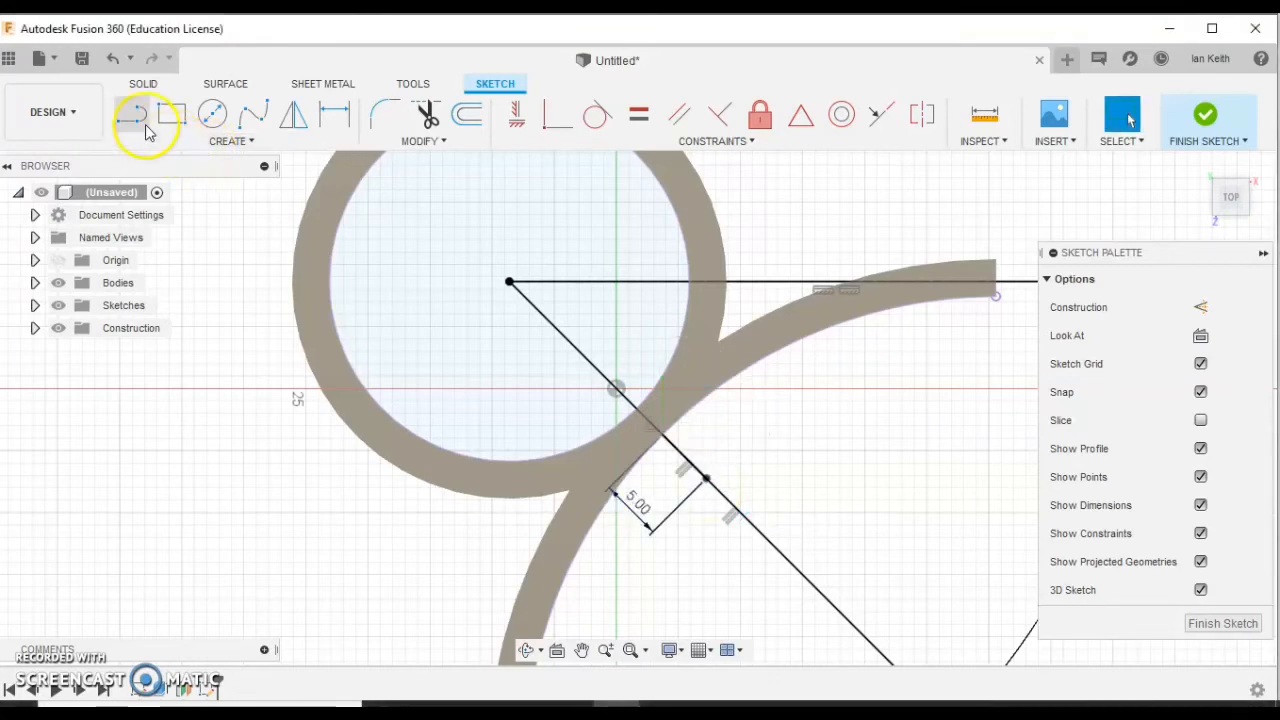
{"action": "left_click", "coordinate": [706, 479]}
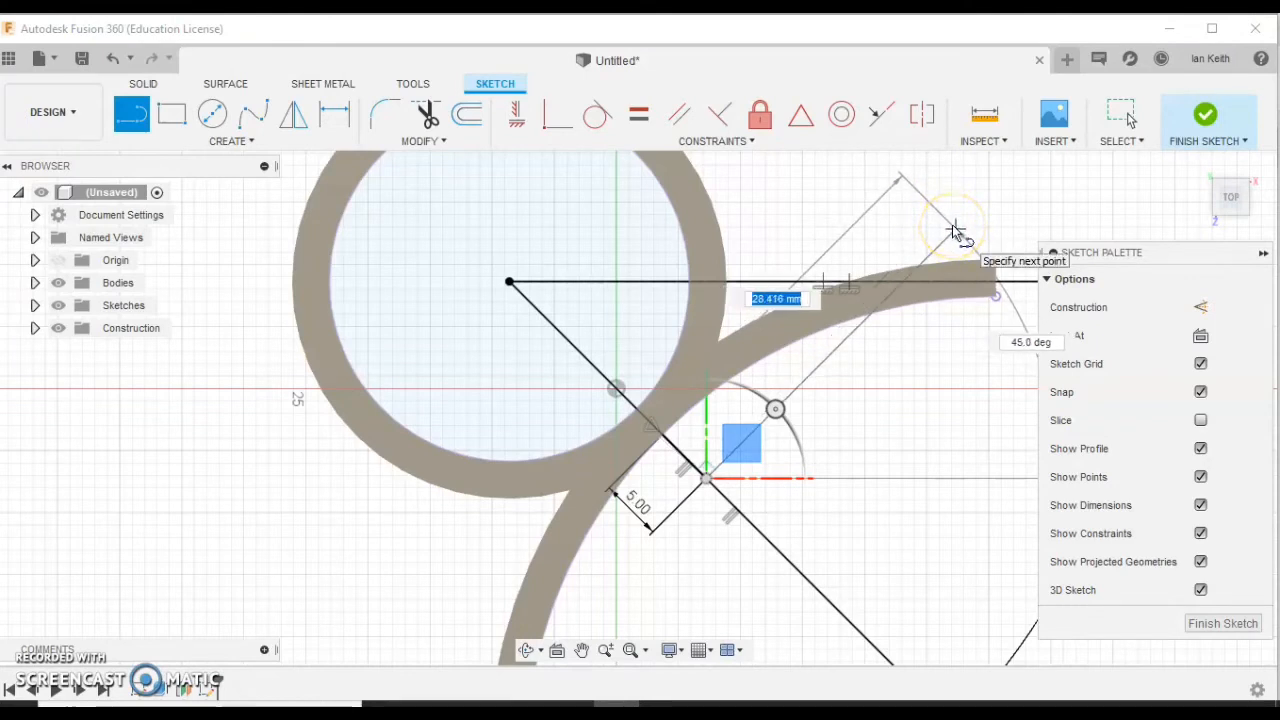
{"action": "left_click", "coordinate": [953, 228]}
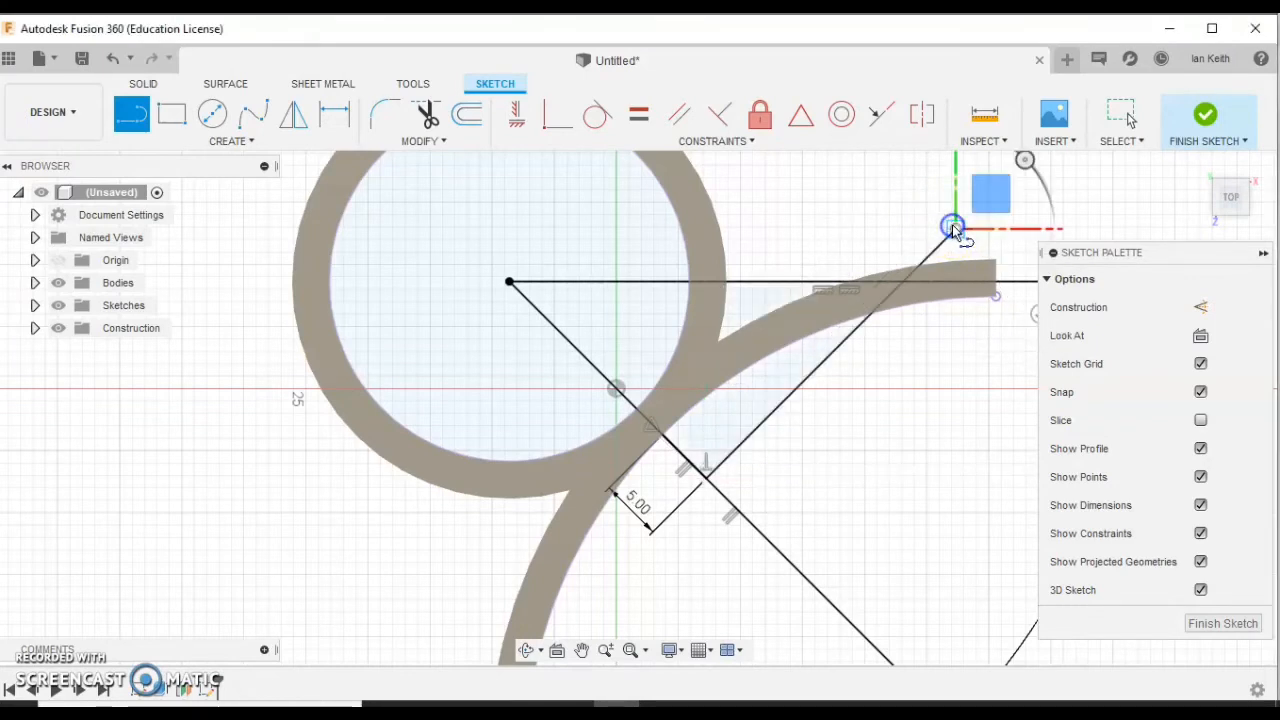
{"action": "key", "text": "Escape"}
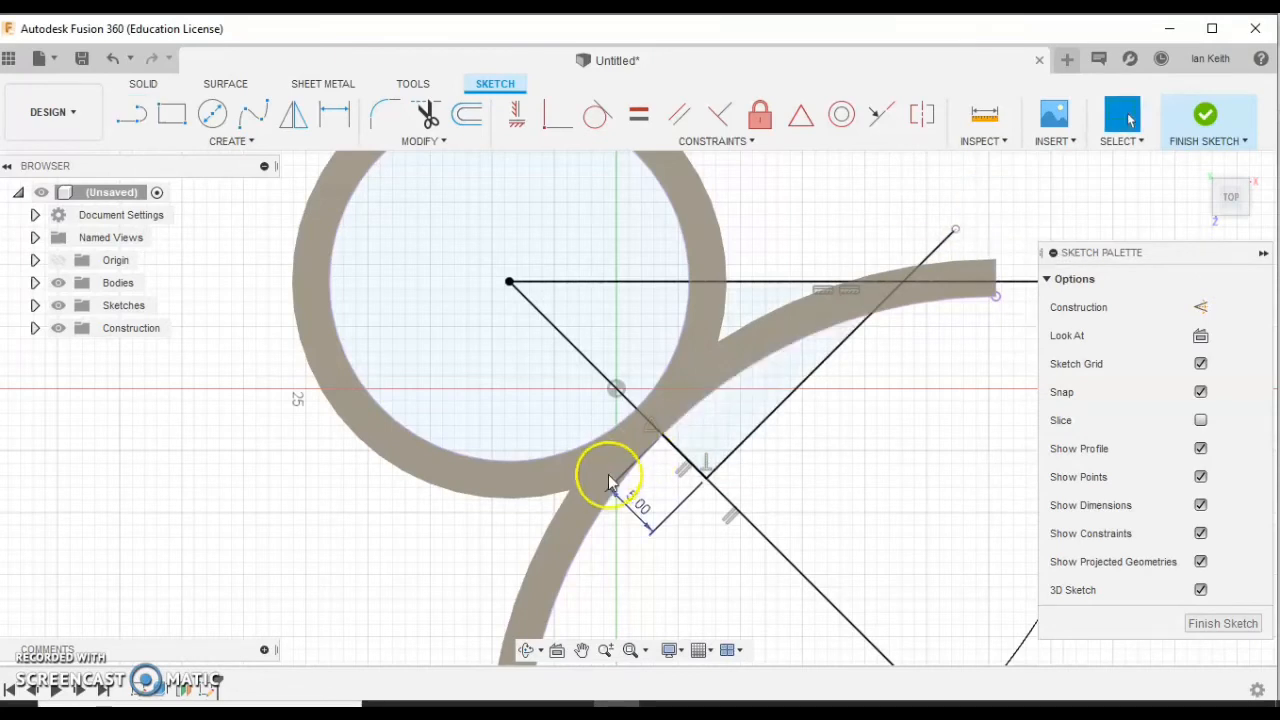
- Trim the perpendicular line back to the quarter arc's inner edge and delete the leftover piece beyond the arc
{"action": "left_click", "coordinate": [852, 333]}
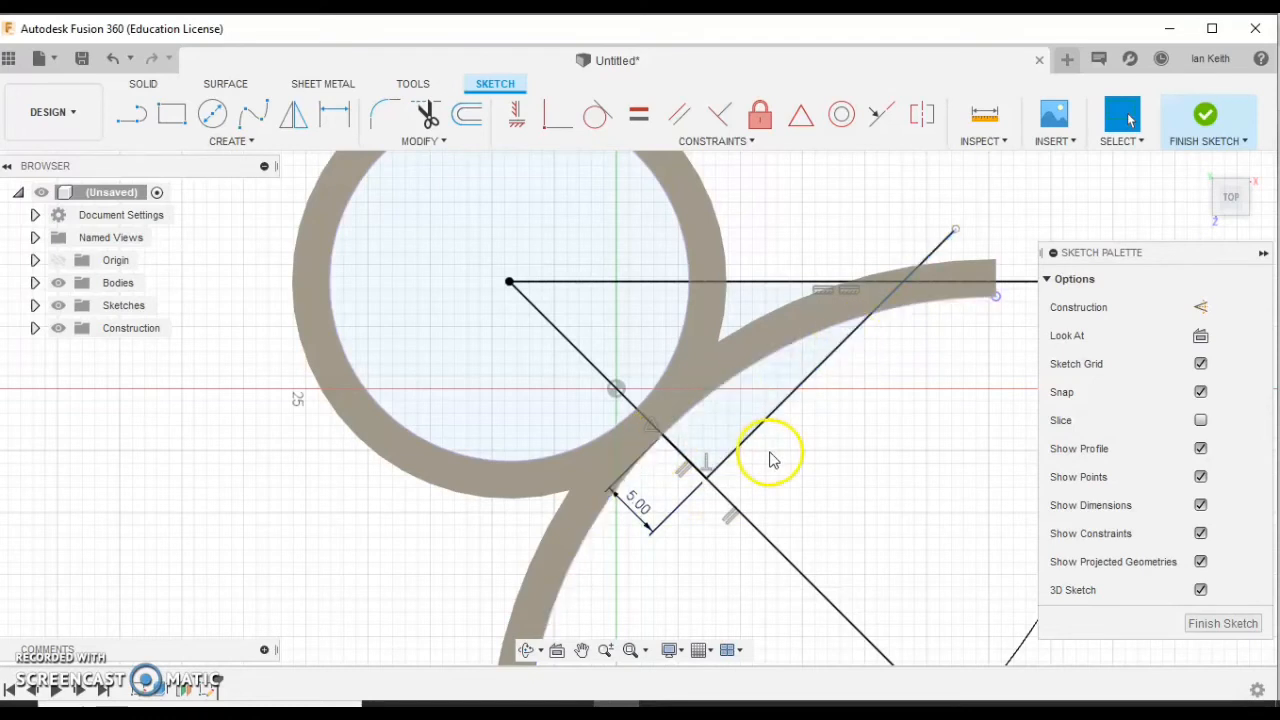
{"action": "left_click", "coordinate": [427, 114]}
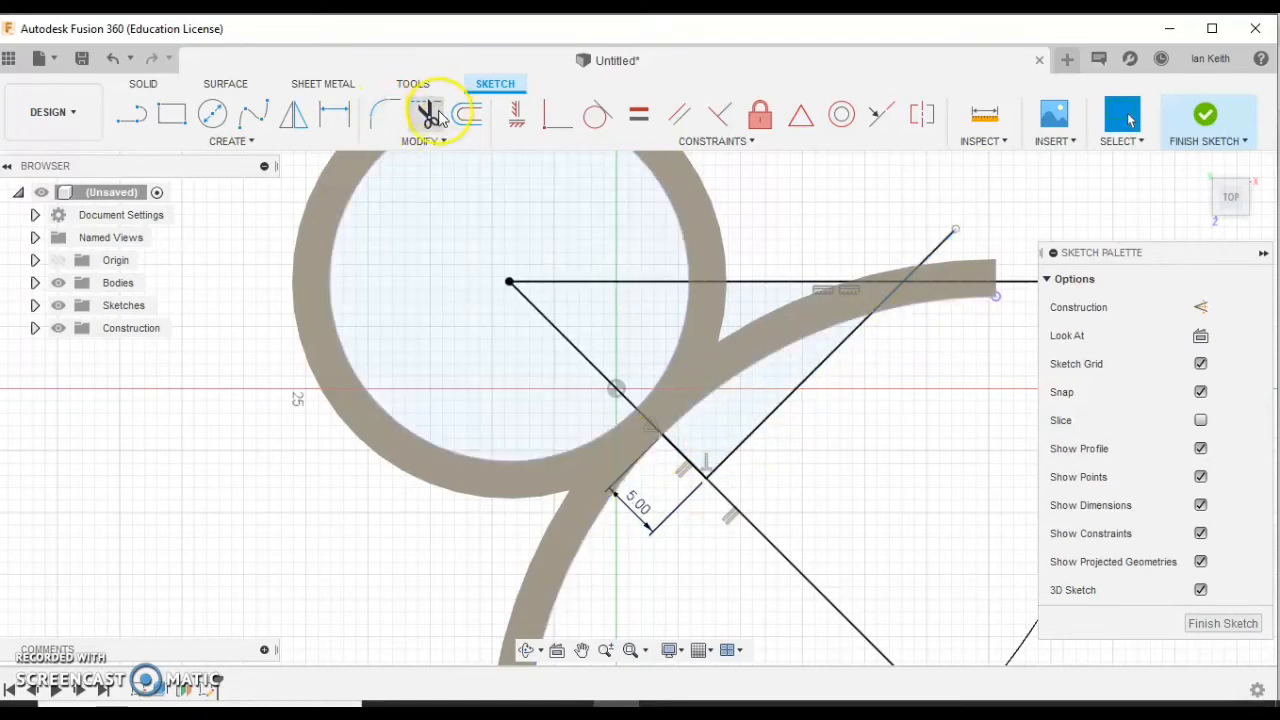
{"action": "left_click", "coordinate": [889, 297]}
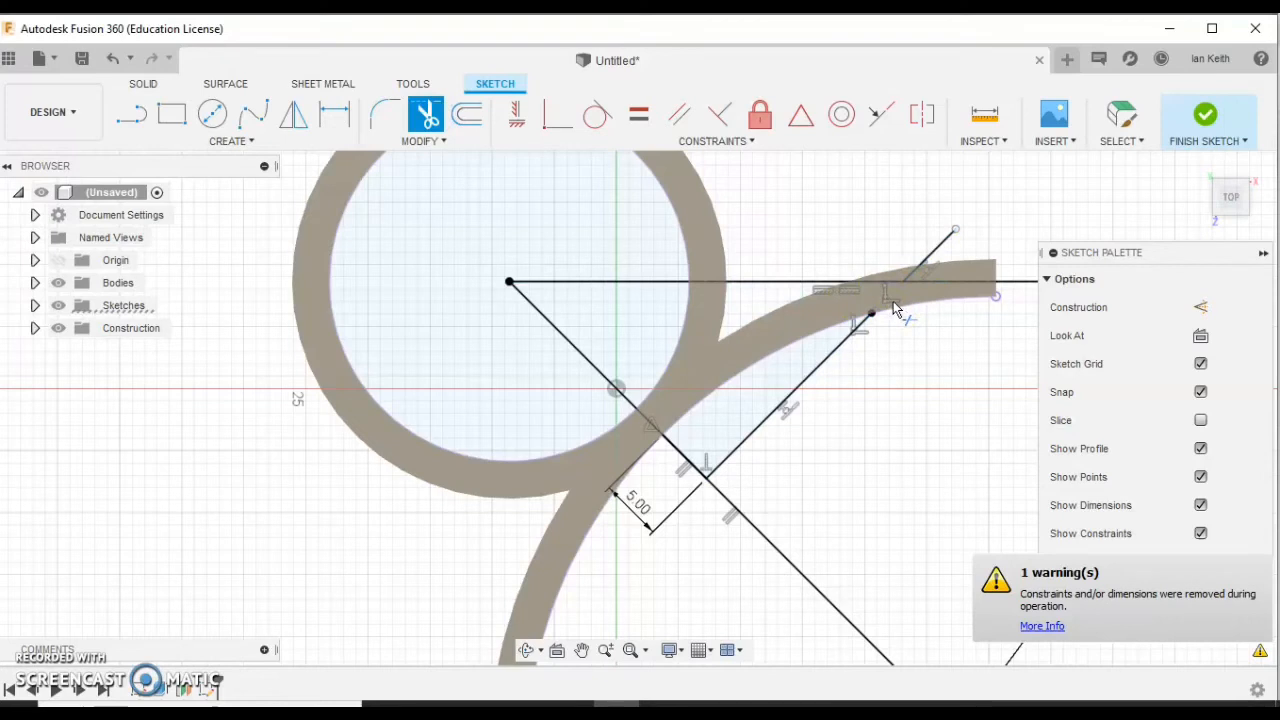
{"action": "key", "text": "Escape"}
{"action": "left_click", "coordinate": [936, 258]}
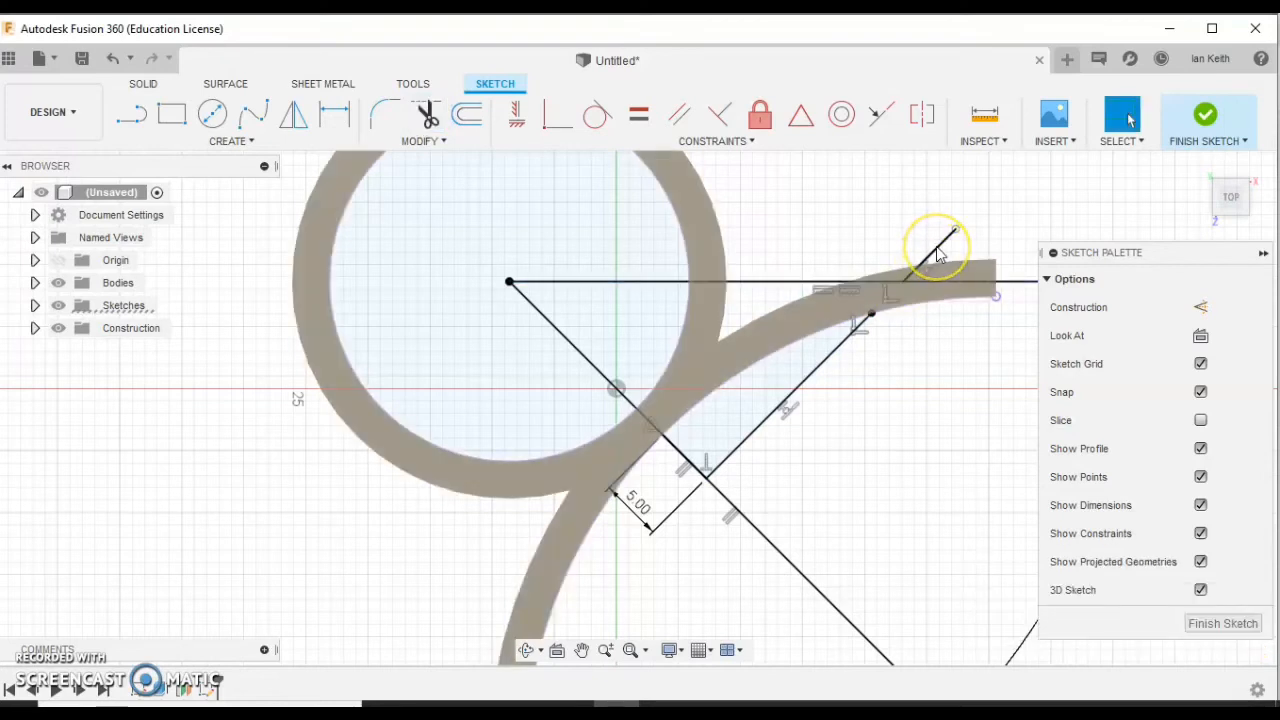
{"action": "left_click", "coordinate": [937, 255]}
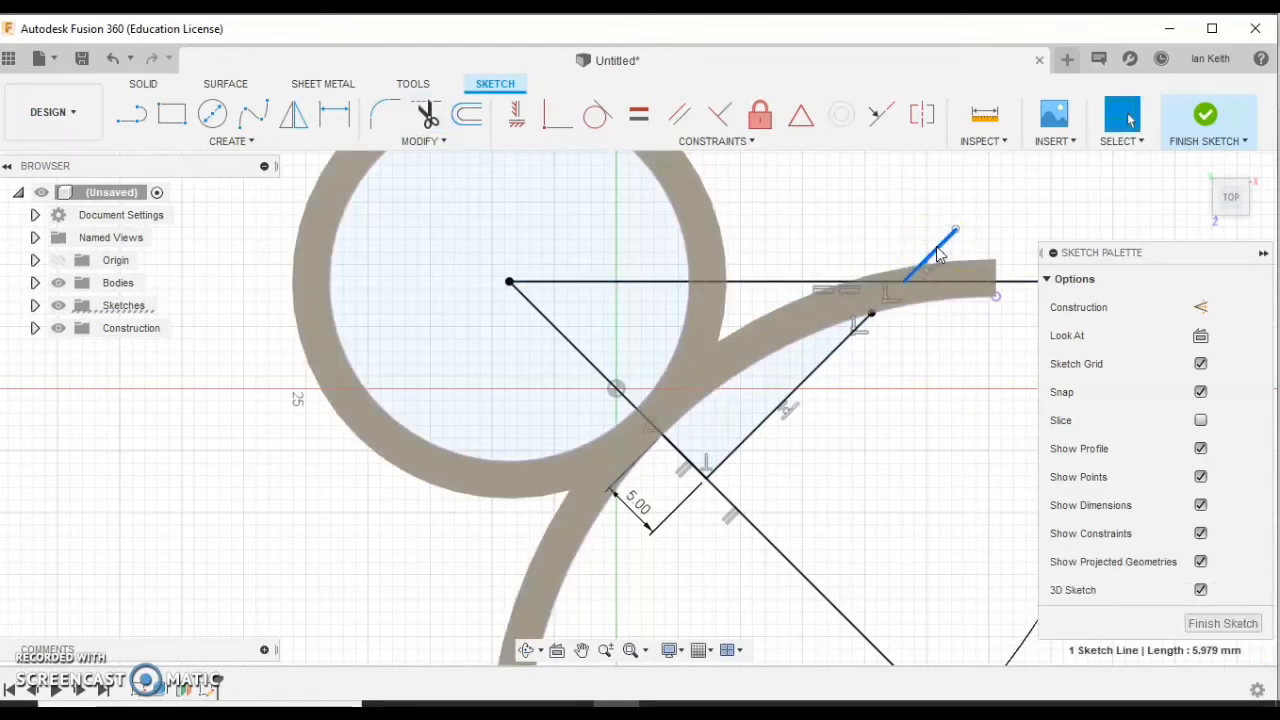
{"action": "key", "text": "Delete"}
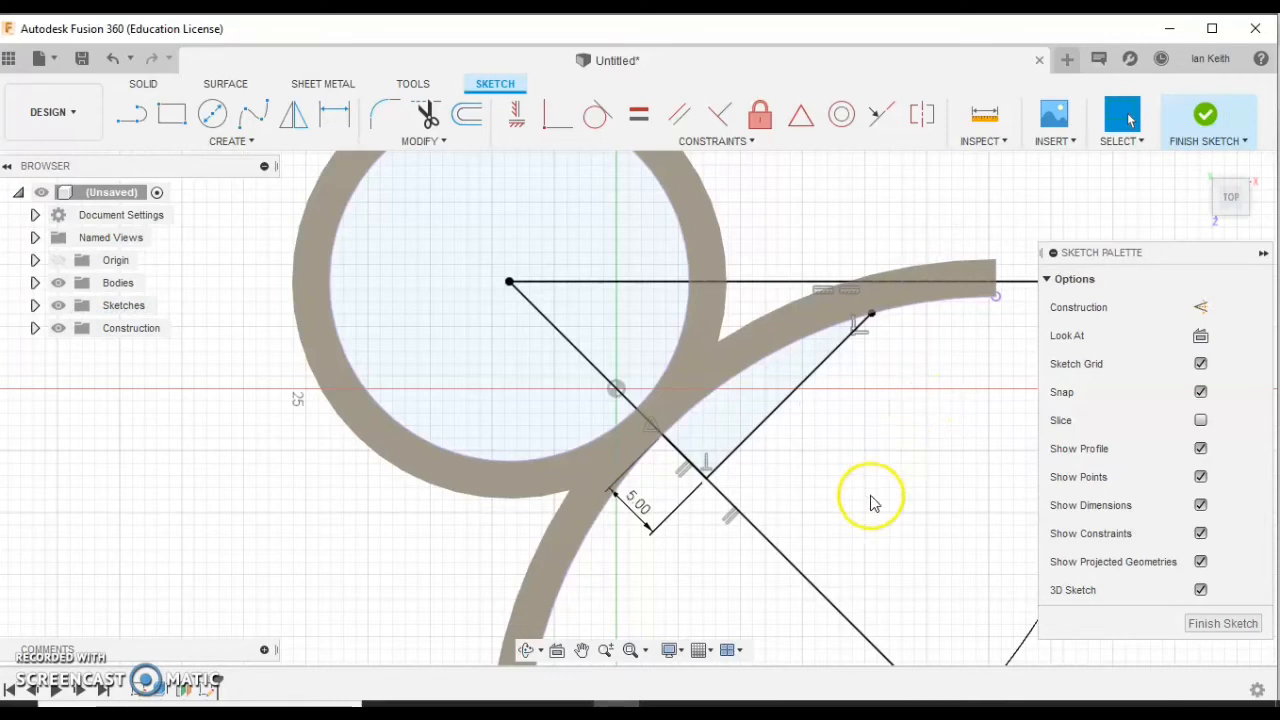
- Convert the 45° diagonal line to construction geometry and try to convert the horizontal line as well
{"action": "left_click", "coordinate": [668, 282]}
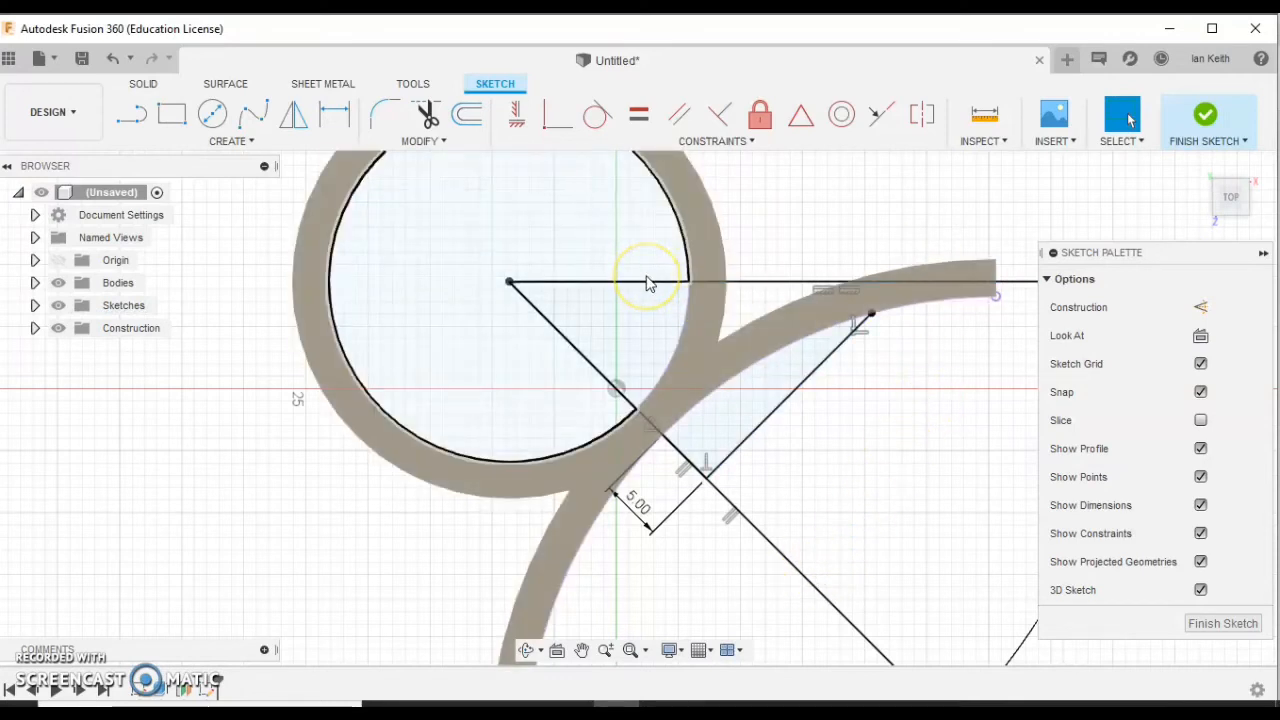
{"action": "left_click", "coordinate": [646, 283]}
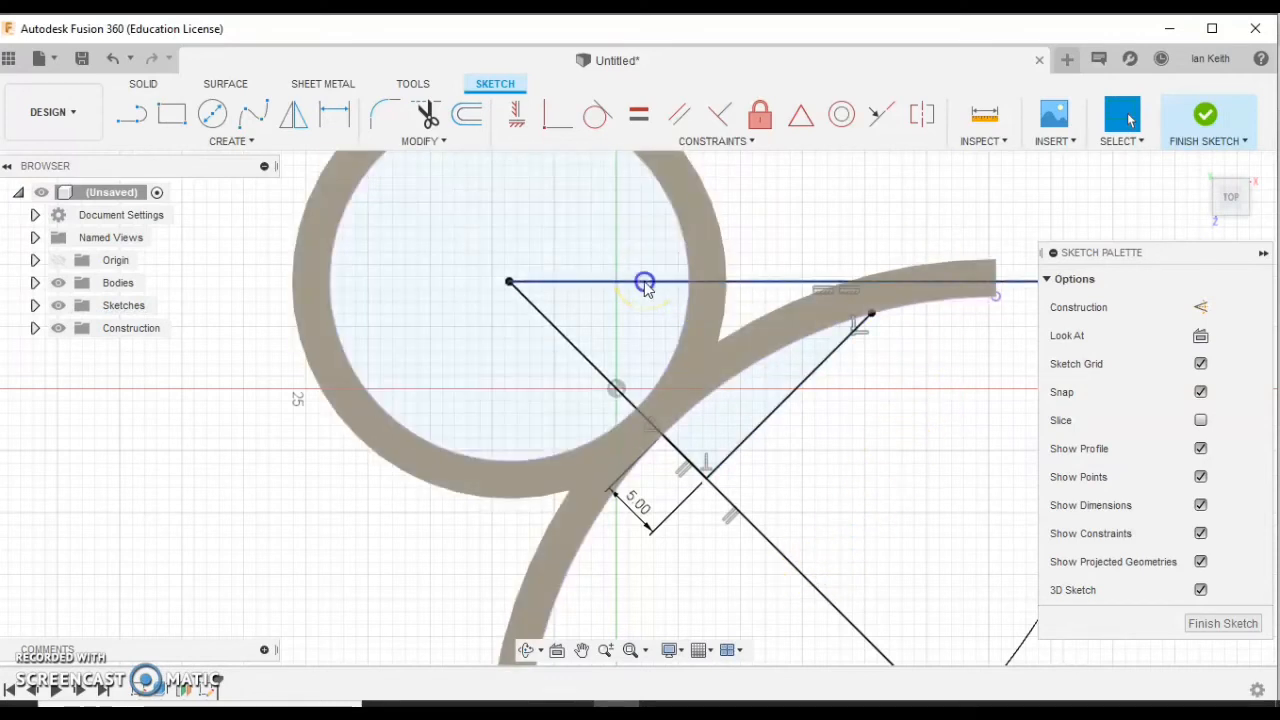
{"action": "left_click", "coordinate": [1203, 308]}
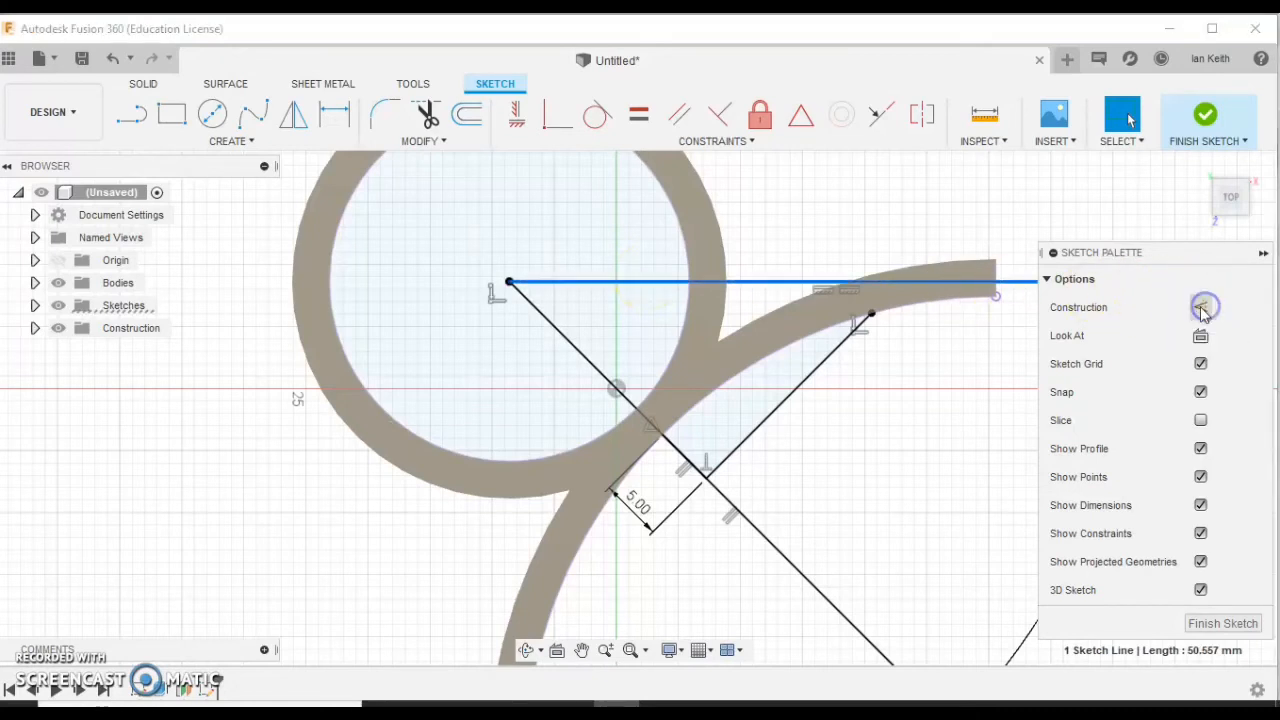
{"action": "left_click", "coordinate": [767, 537]}
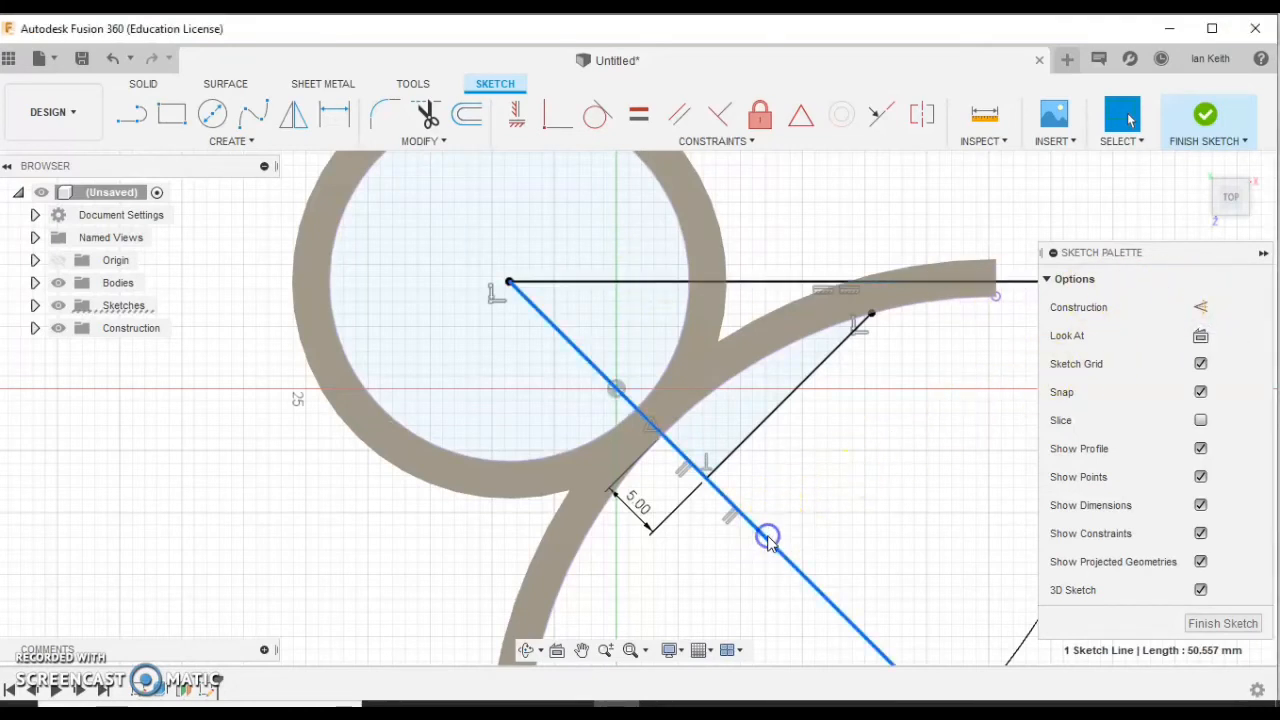
{"action": "left_click", "coordinate": [1201, 307]}
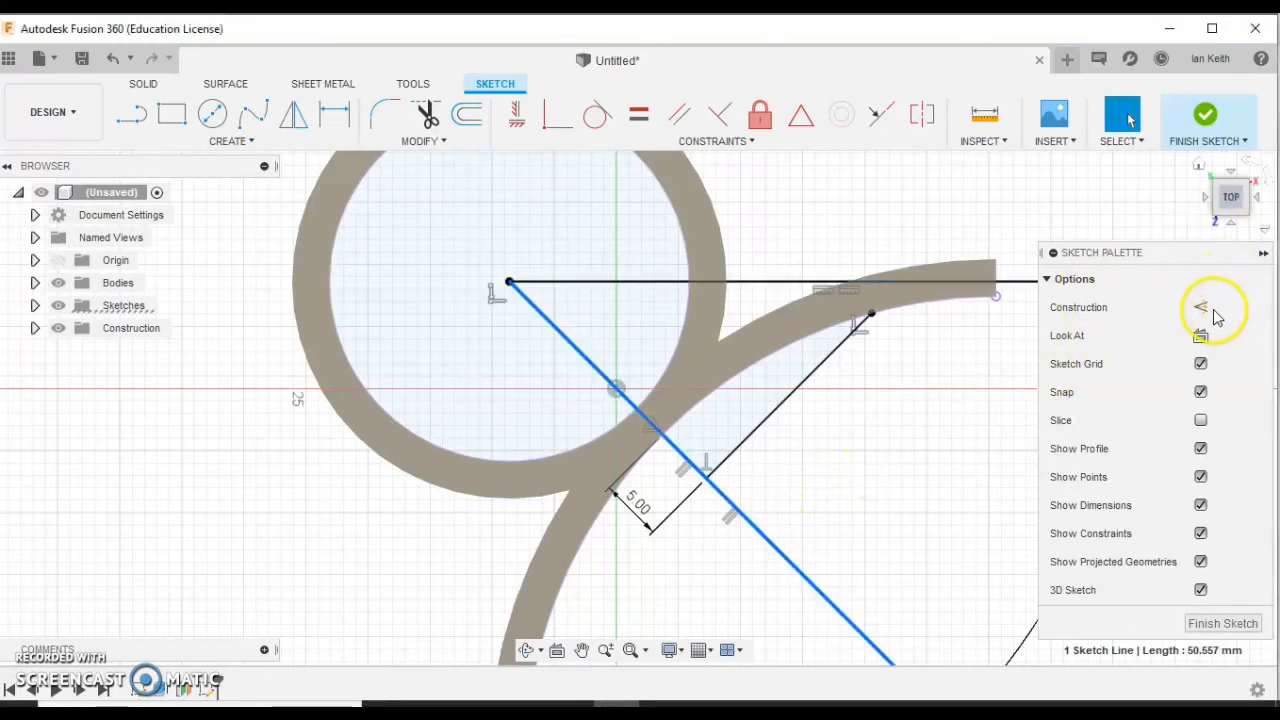
{"action": "left_click", "coordinate": [855, 471]}
{"action": "left_click", "coordinate": [763, 282]}
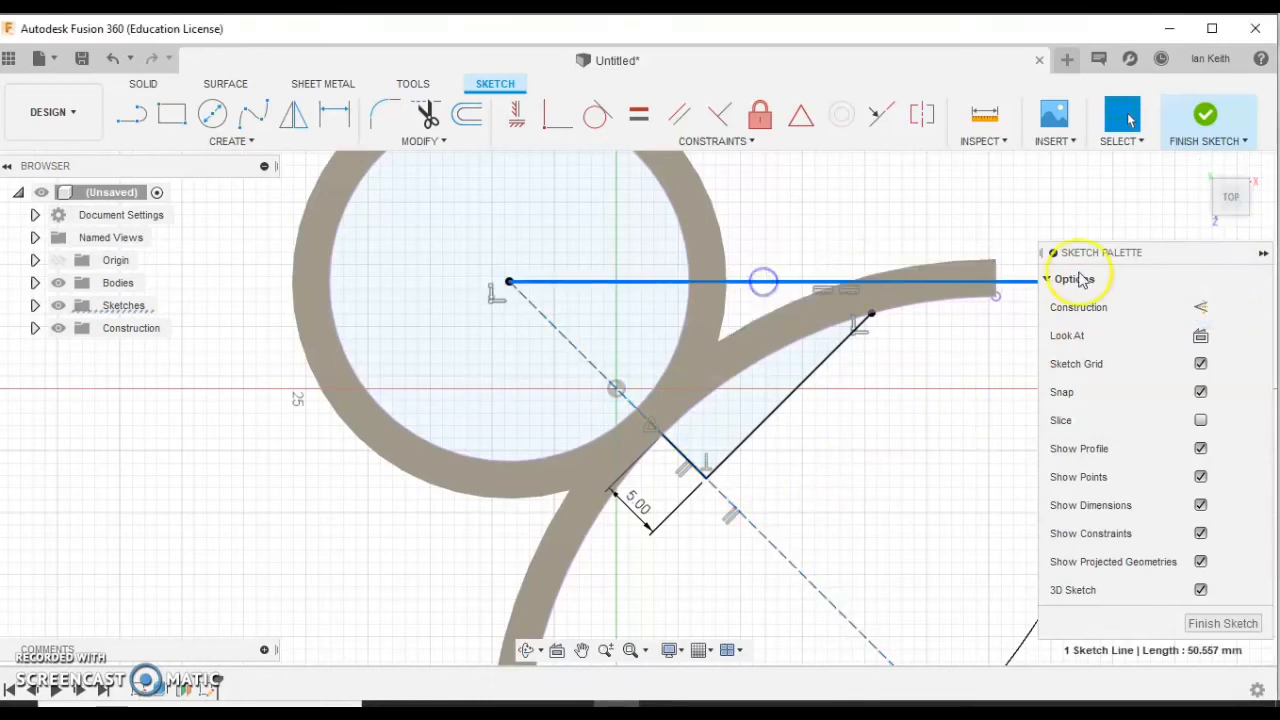
{"action": "left_click", "coordinate": [1203, 307]}
{"action": "left_click", "coordinate": [851, 225]}
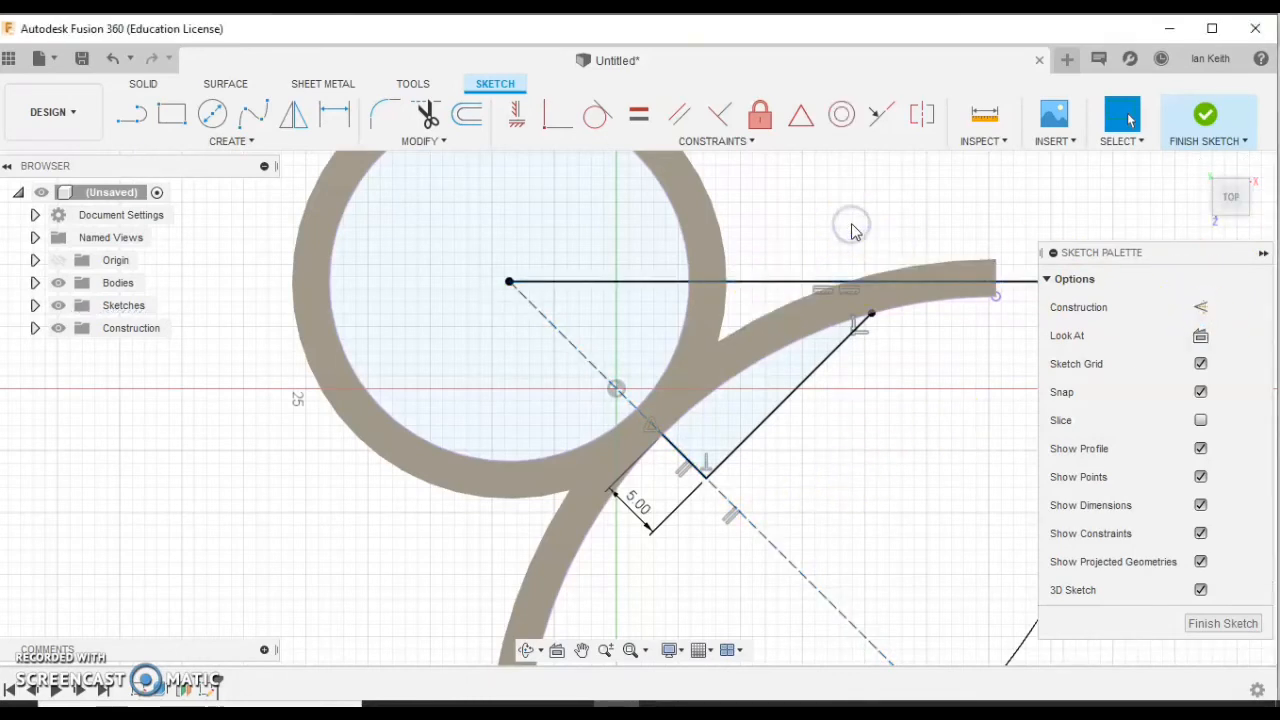
- Finish the sketch and view the body with its new profile from the front, the top and a tilted top-front angle
{"action": "scroll", "coordinate": [914, 371], "scroll_direction": "down", "scroll_amount": 2}
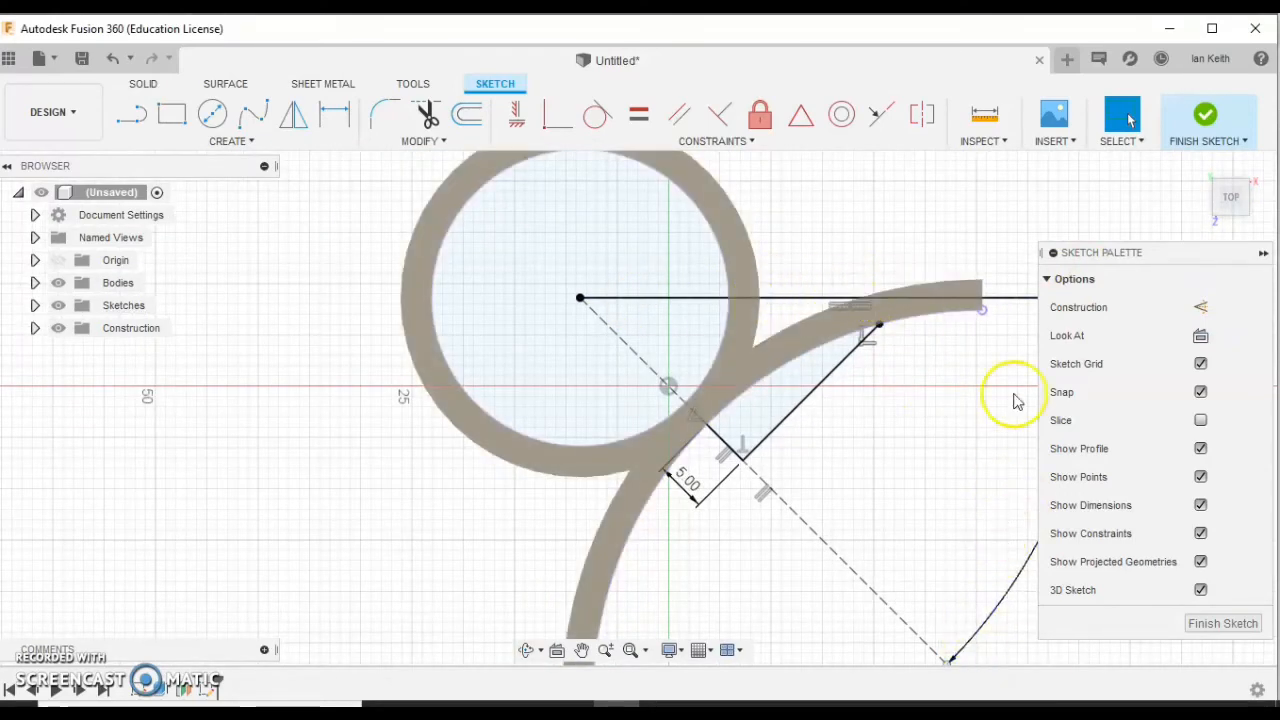
{"action": "left_click", "coordinate": [1214, 626]}
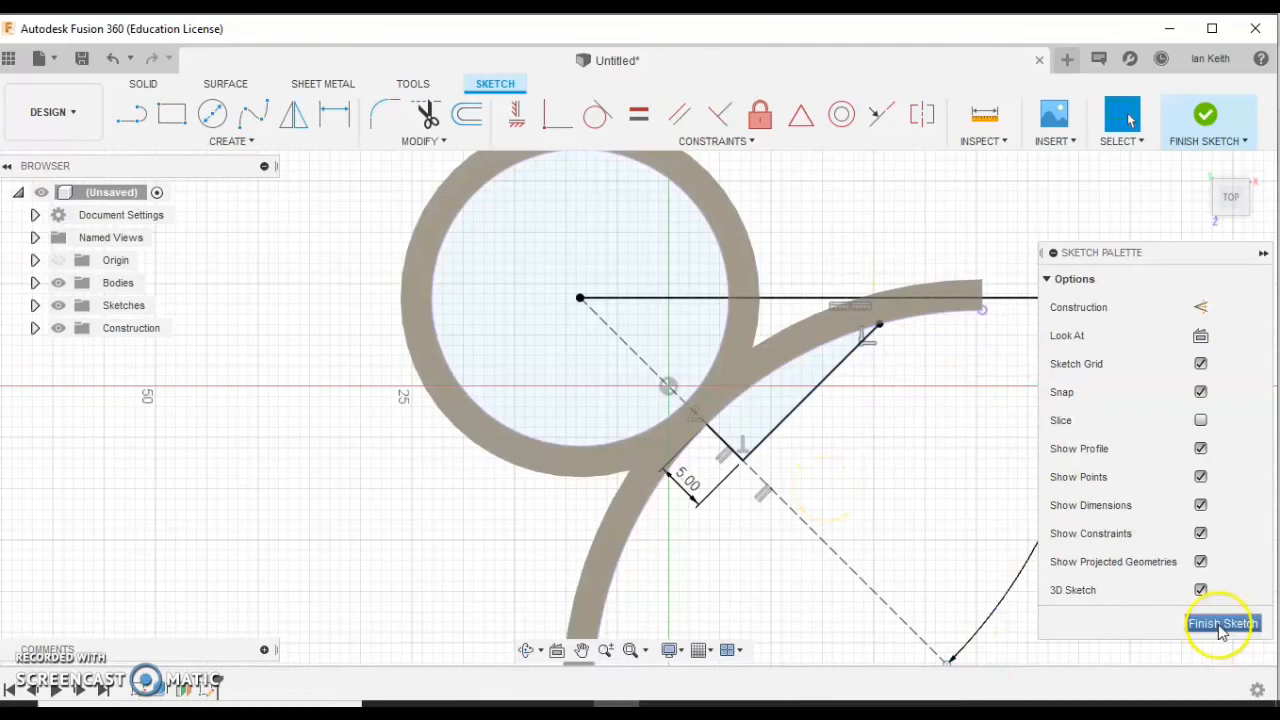
{"action": "left_click", "coordinate": [1231, 228]}
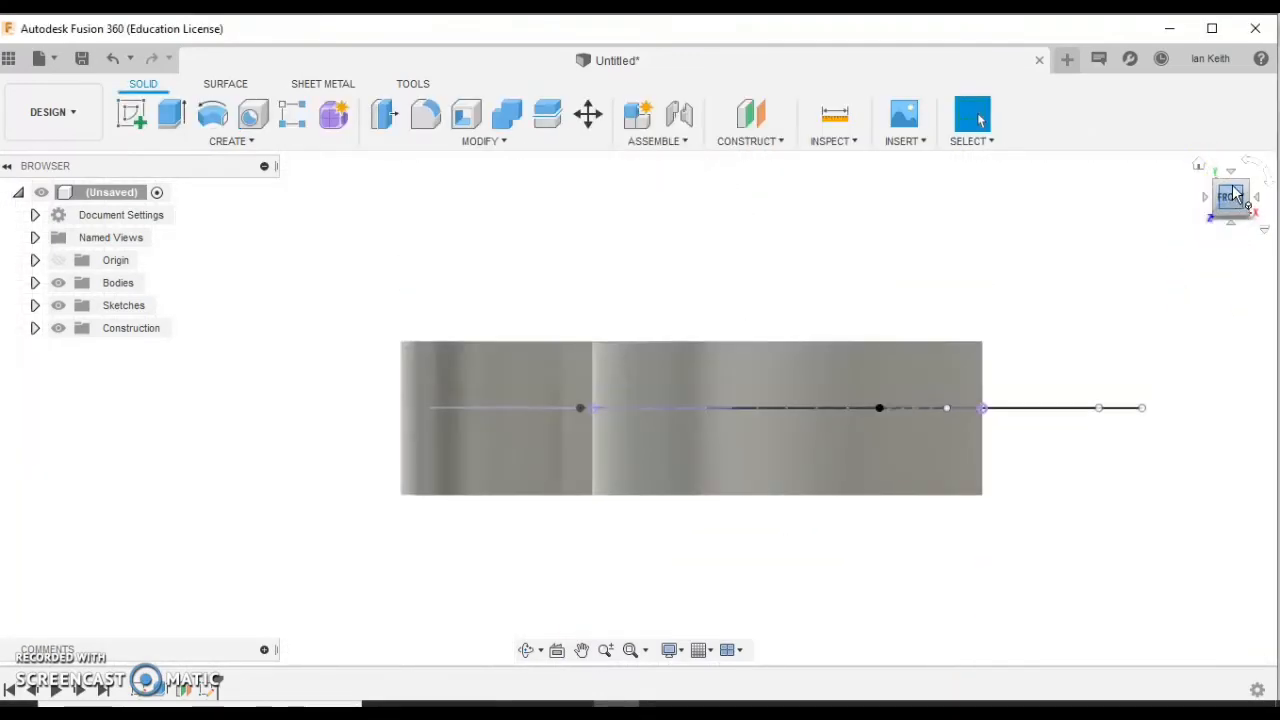
{"action": "left_click", "coordinate": [1233, 188]}
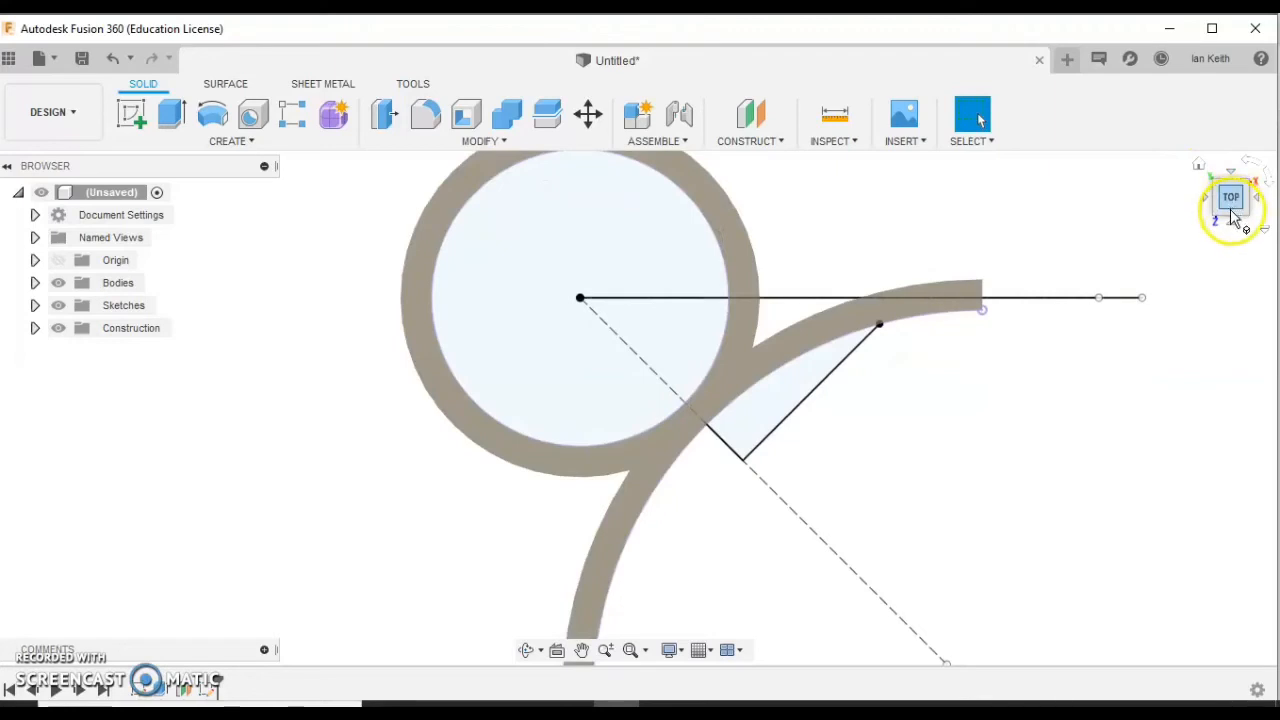
{"action": "left_click", "coordinate": [1236, 221]}
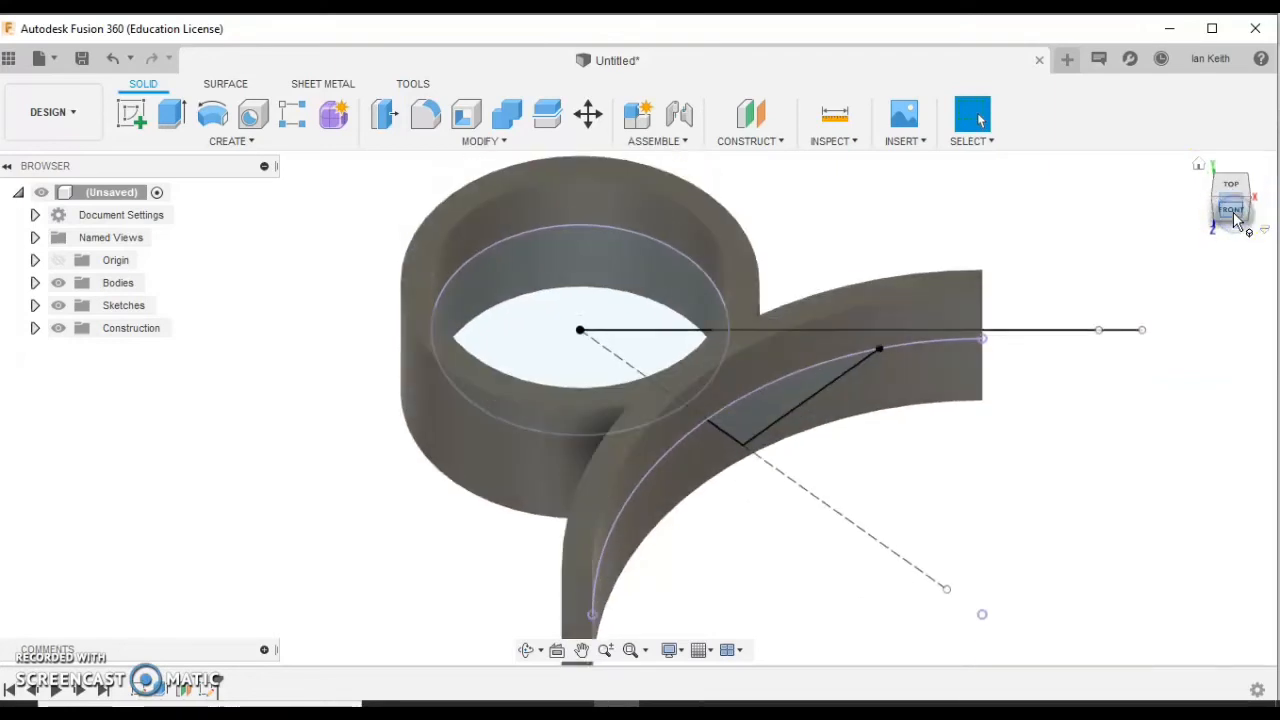
- Extrude the small triangular profile on the arc's inner face by -2 mm, joined to the existing body
{"action": "left_click", "coordinate": [170, 113]}
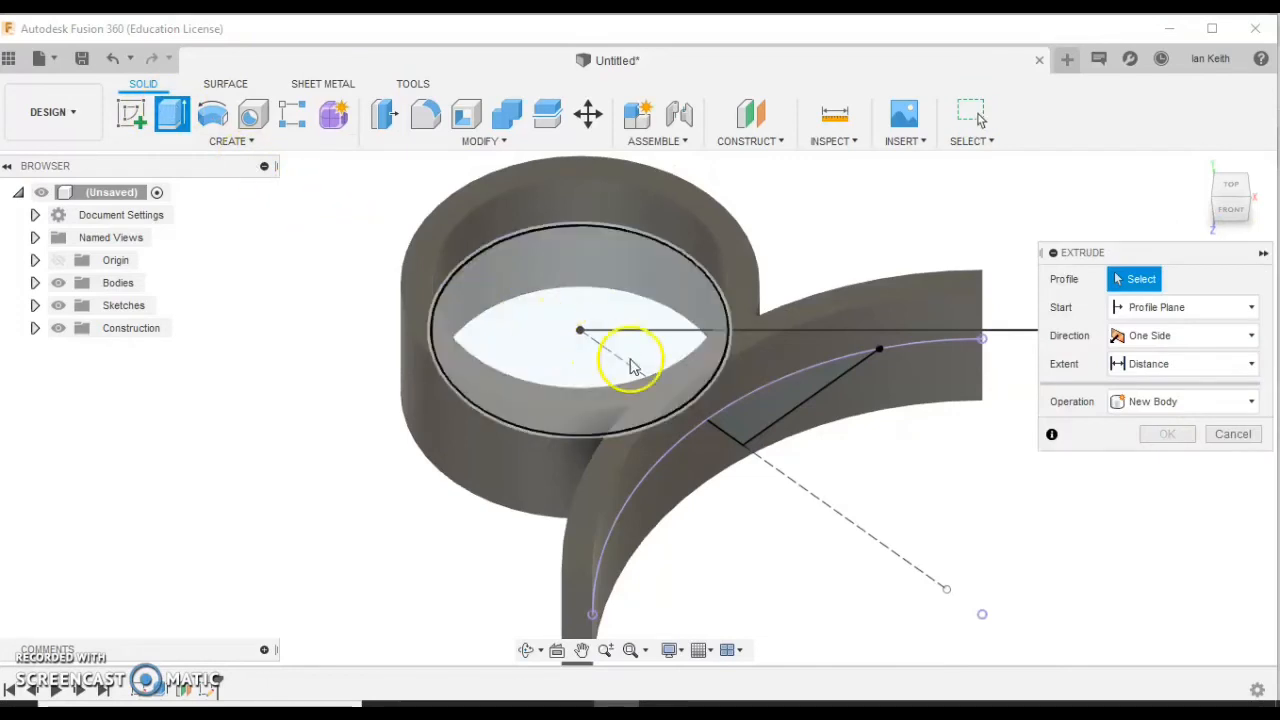
{"action": "left_click", "coordinate": [755, 422]}
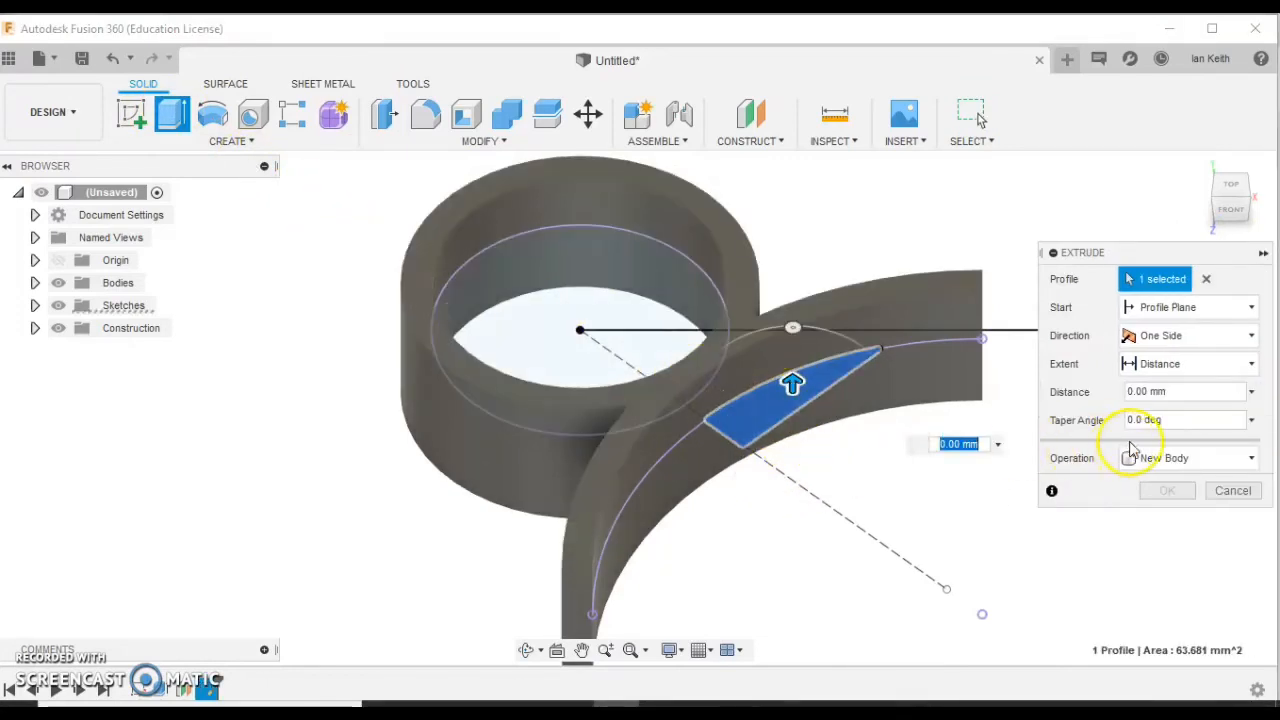
{"action": "left_click", "coordinate": [1181, 395]}
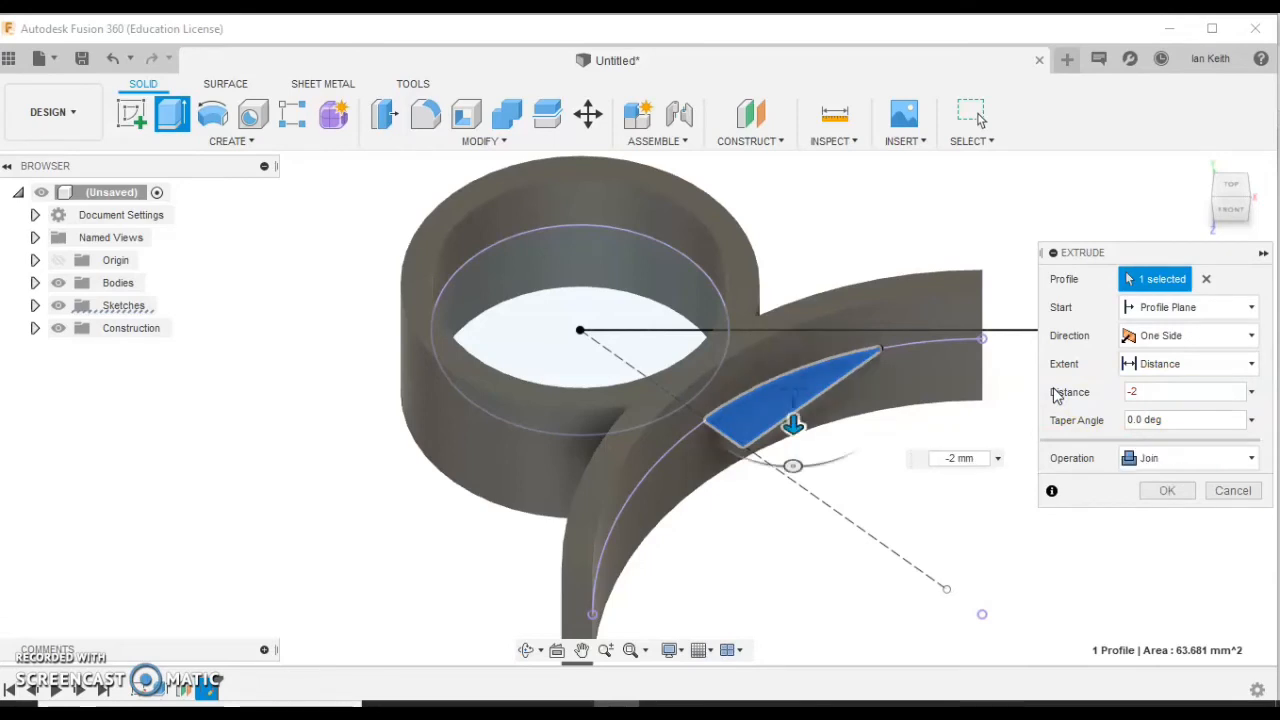
{"action": "key", "text": "Return"}
- Fillet the two vertical edges where the ring meets the curved arm with a 2 mm radius
{"action": "mouse_move", "coordinate": [880, 506]}
{"action": "middle_mouse_down", "text": "shift"}
{"action": "mouse_move", "coordinate": [834, 520]}
{"action": "mouse_move", "coordinate": [842, 474]}
{"action": "mouse_move", "coordinate": [851, 501]}
{"action": "mouse_move", "coordinate": [926, 480]}
{"action": "mouse_move", "coordinate": [963, 514]}
{"action": "mouse_move", "coordinate": [907, 545]}
{"action": "middle_mouse_up", "text": "shift"}
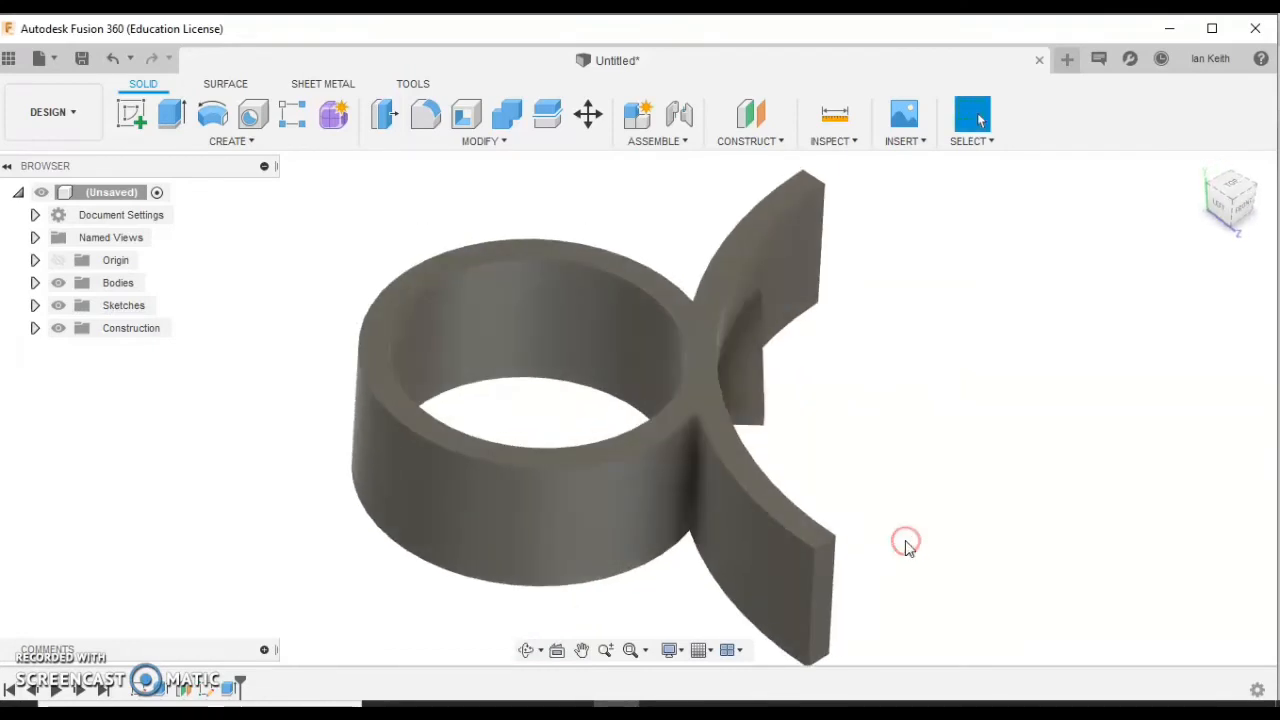
{"action": "left_click", "coordinate": [425, 113]}
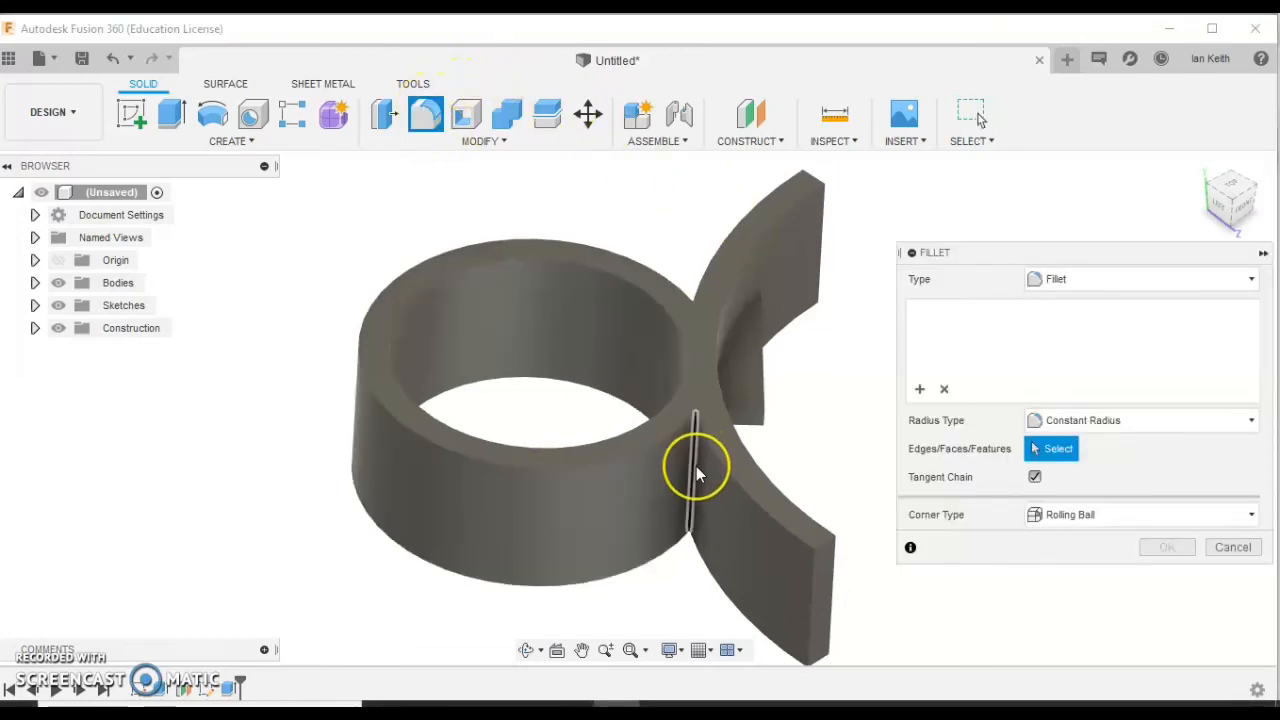
{"action": "left_click", "coordinate": [695, 452]}
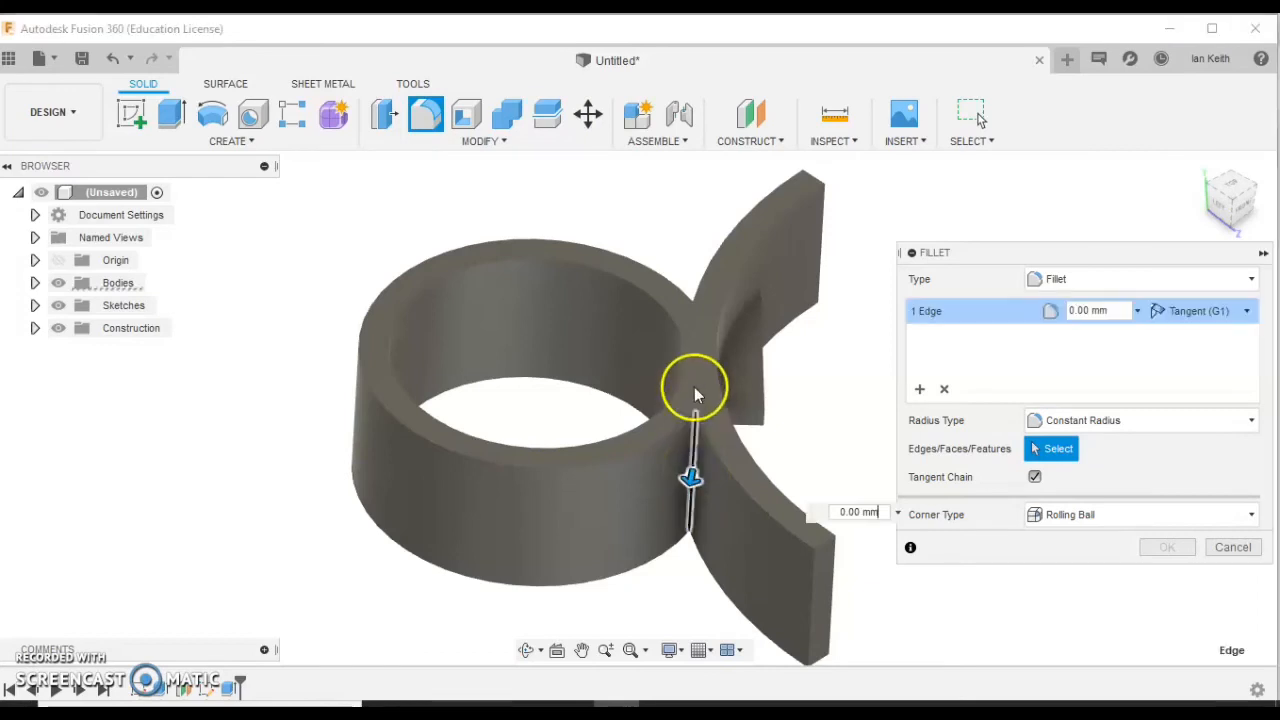
{"action": "left_click", "coordinate": [697, 333]}
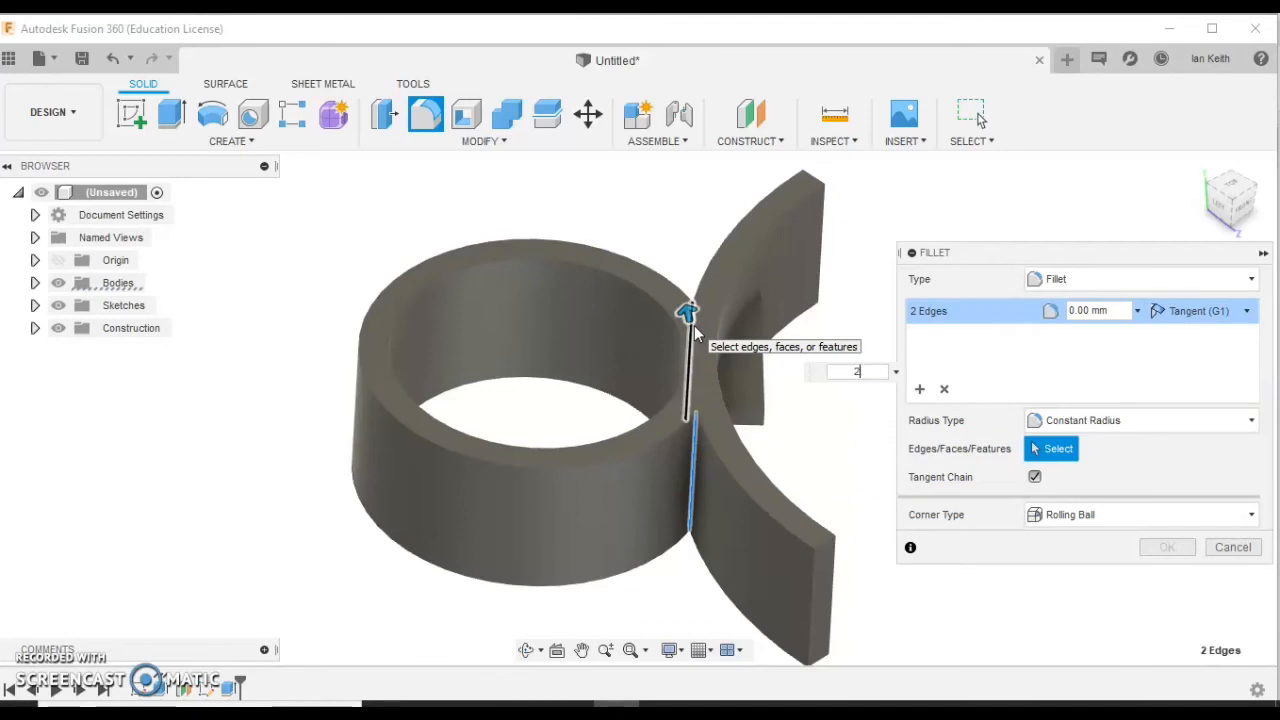
{"action": "type", "text": "2"}
{"action": "key", "text": "Return"}
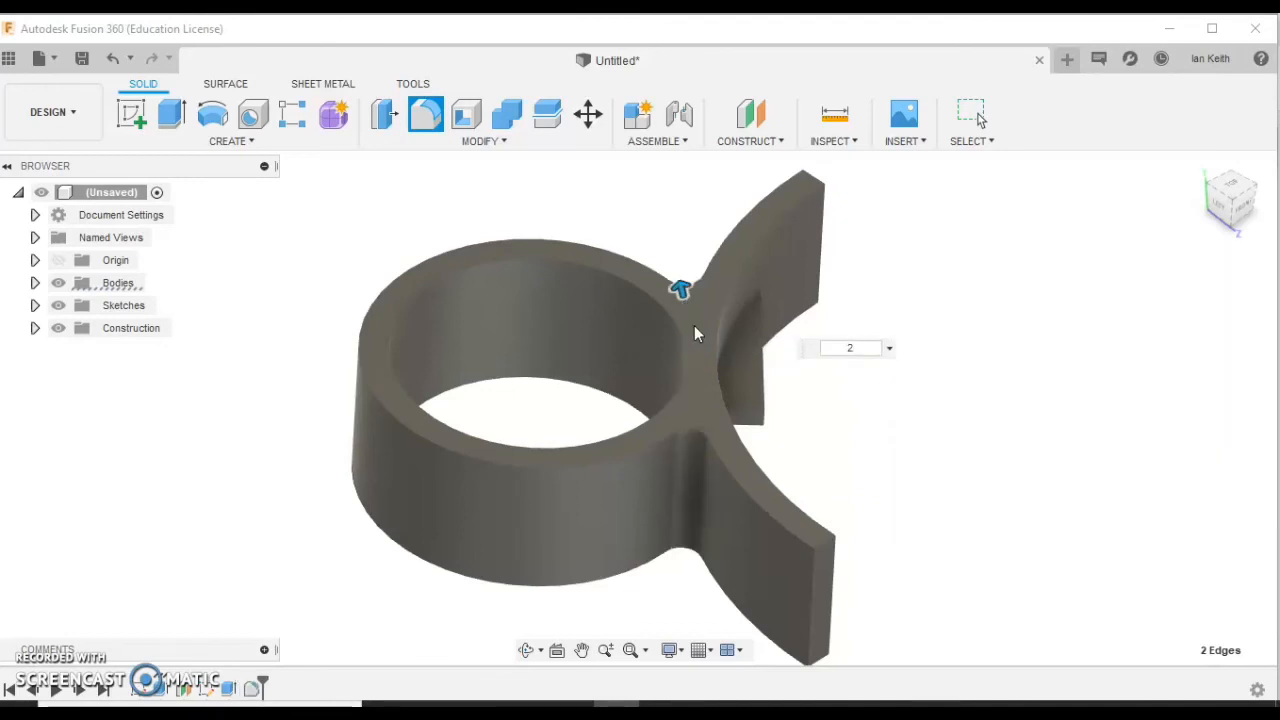
- Round the four vertical edges at both ends of the curved arm with a 1.5 mm fillet
{"action": "left_click", "coordinate": [1236, 200]}
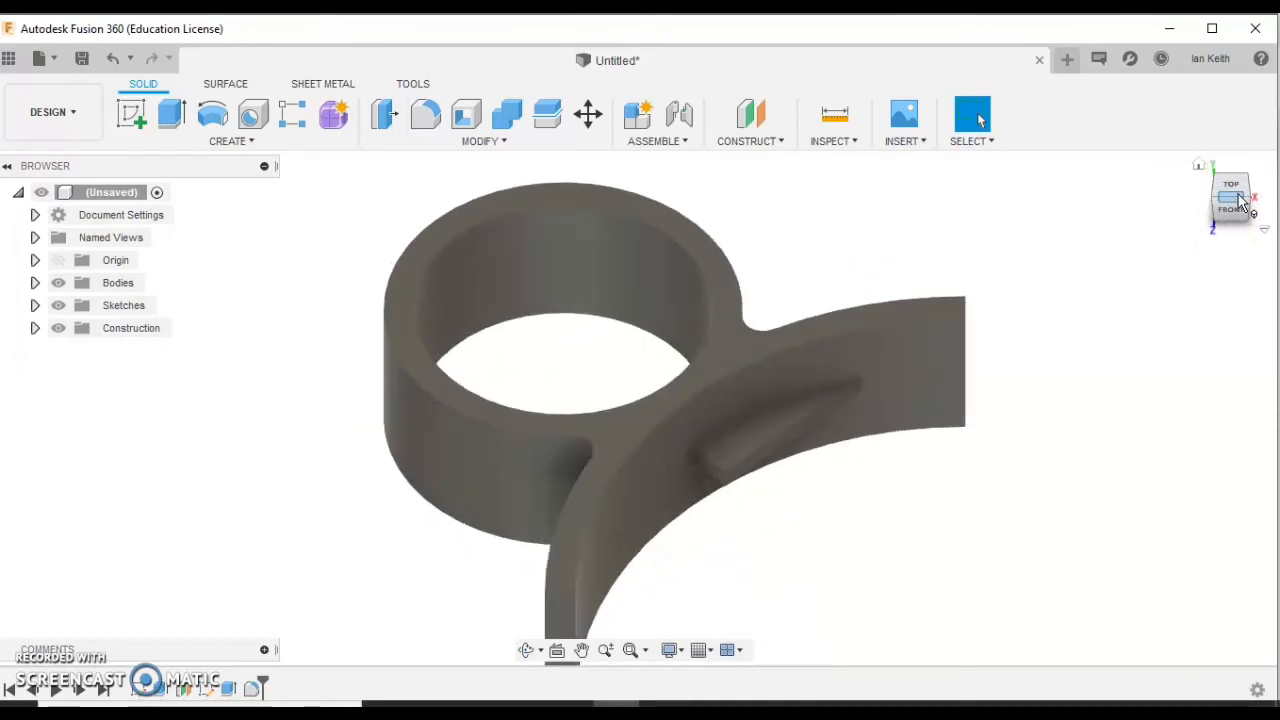
{"action": "left_click", "coordinate": [1213, 197]}
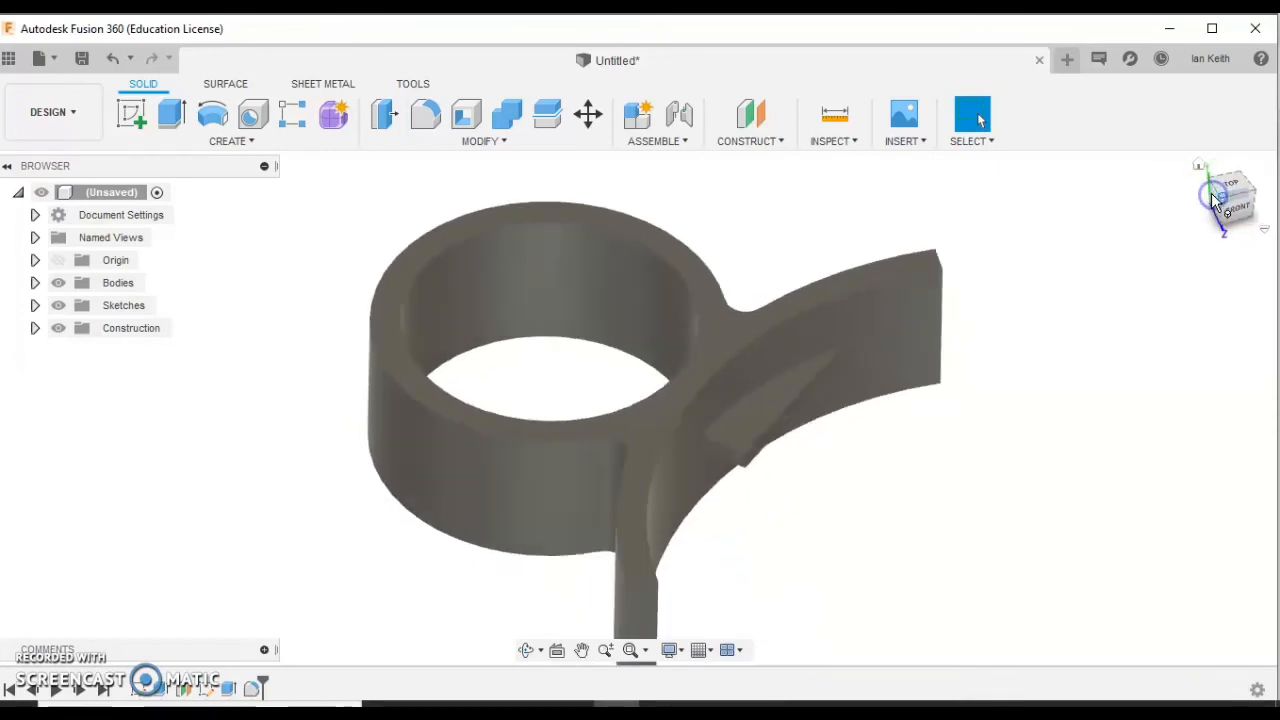
{"action": "left_click", "coordinate": [425, 113]}
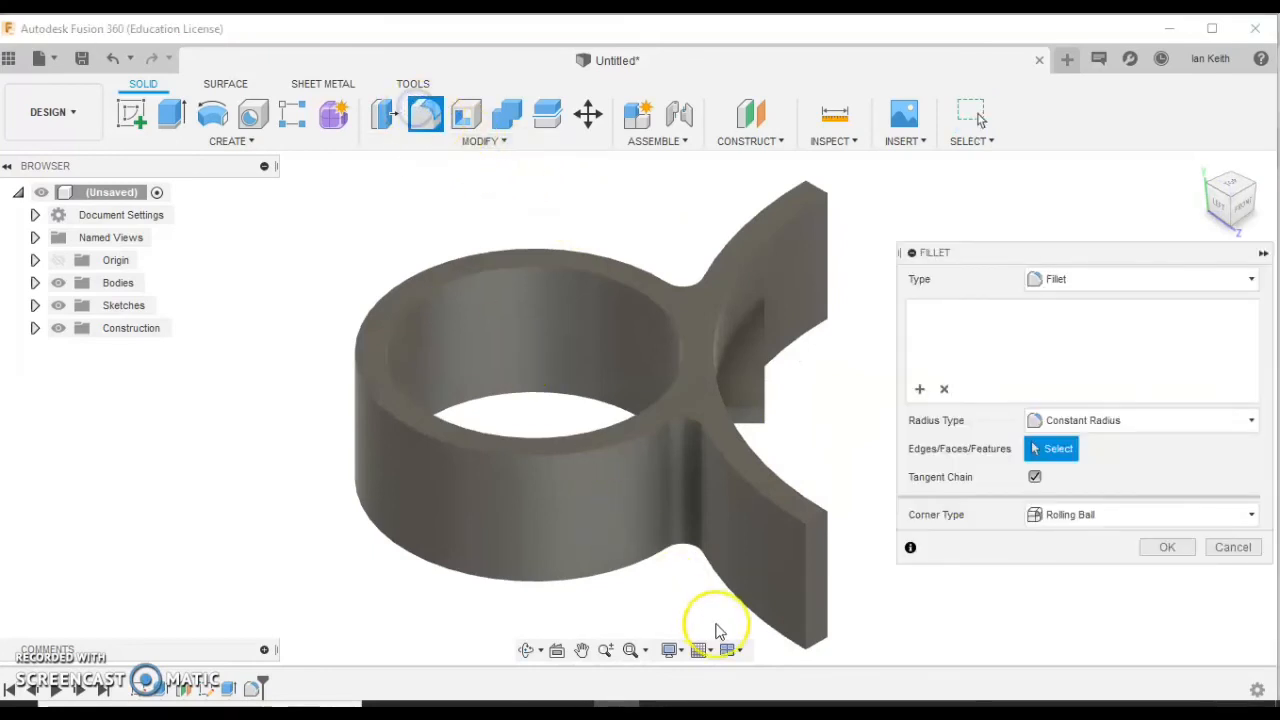
{"action": "left_click", "coordinate": [808, 593]}
{"action": "left_click", "coordinate": [828, 255]}
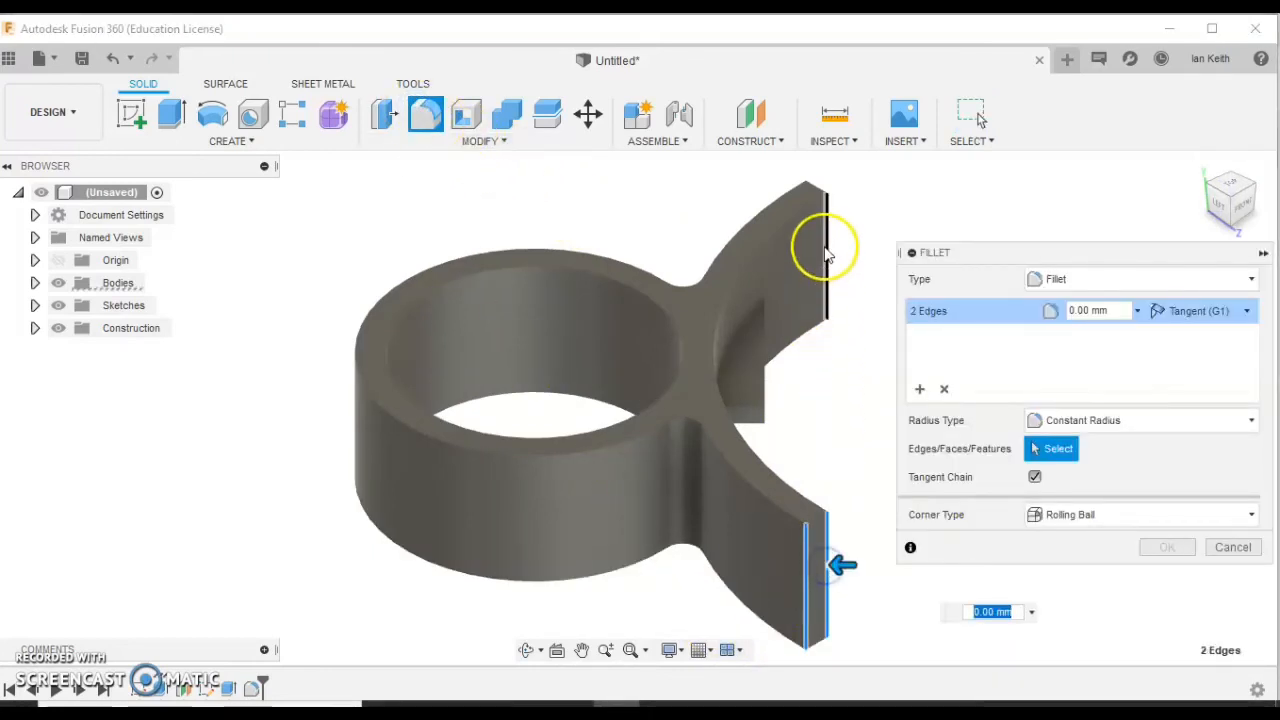
{"action": "left_click", "coordinate": [806, 239]}
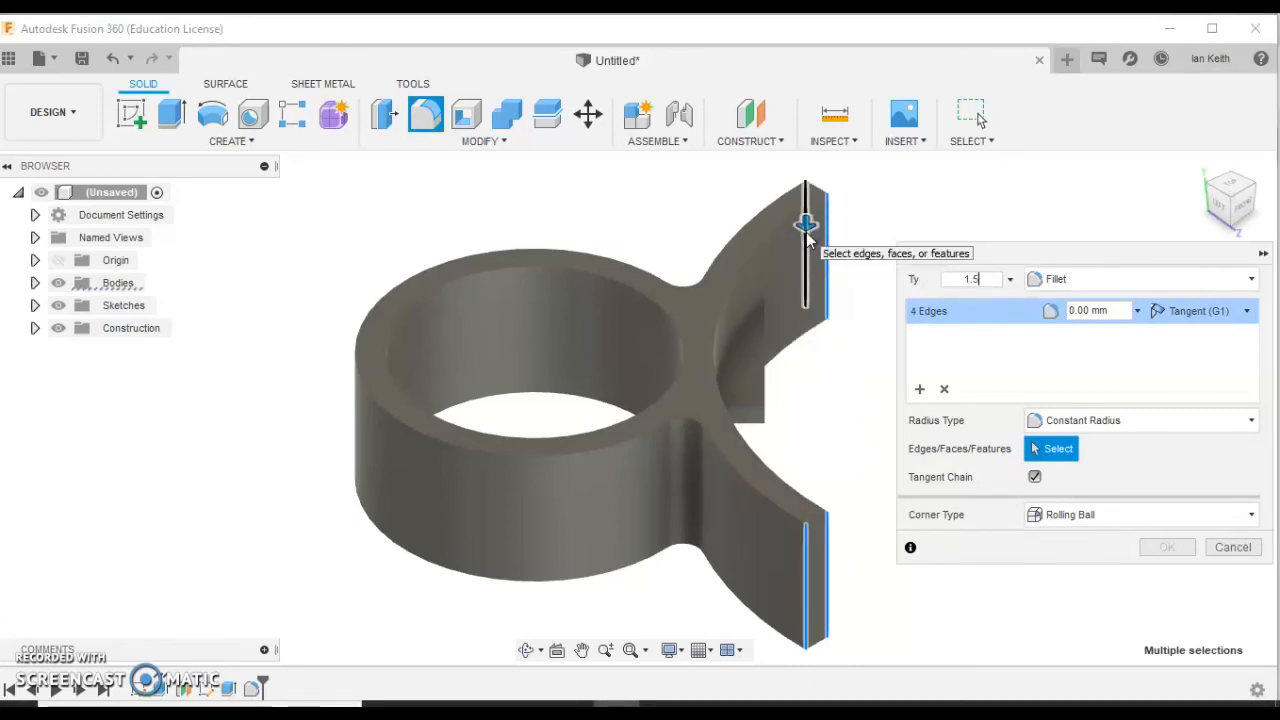
{"action": "type", "text": "1.5"}
{"action": "key", "text": "Return"}
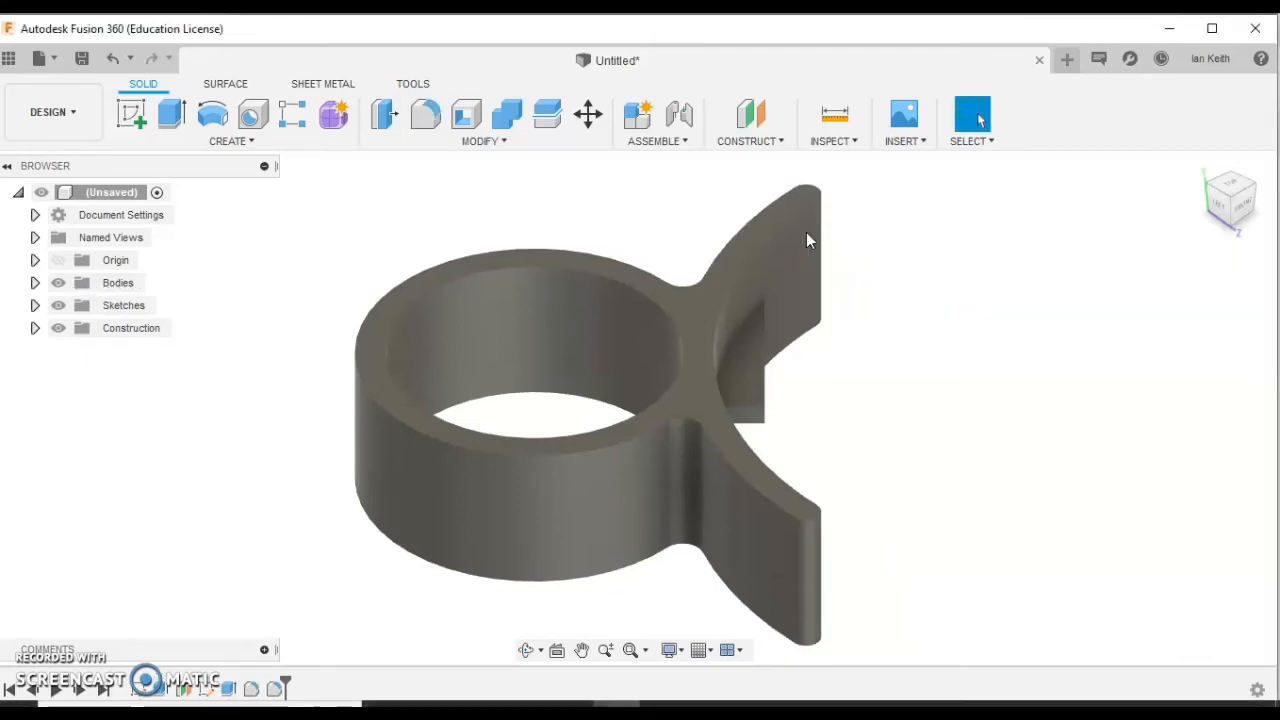
- Search the appearance library for blue and add Aluminum - Anodized Glossy (Blue) to the design's appearances
{"action": "middle_click_drag", "start_coordinate": [815, 603], "coordinate": [748, 660], "text": "shift"}
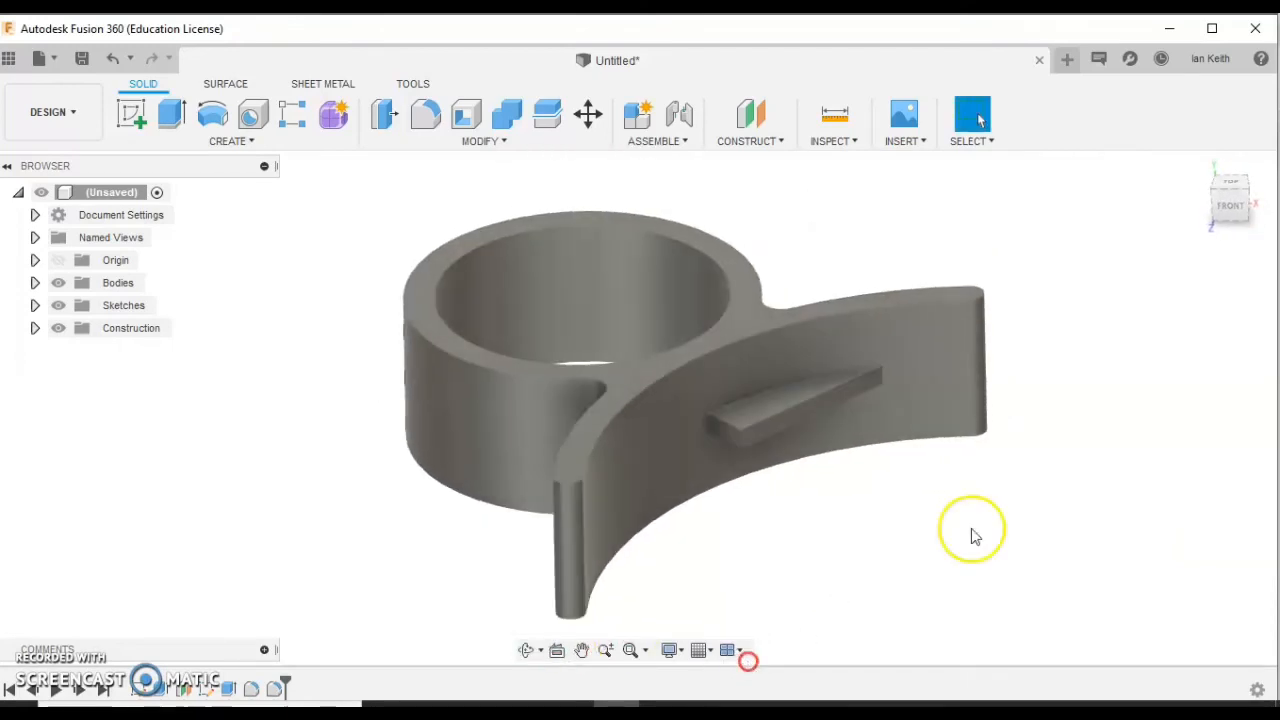
{"action": "left_click", "coordinate": [1237, 193]}
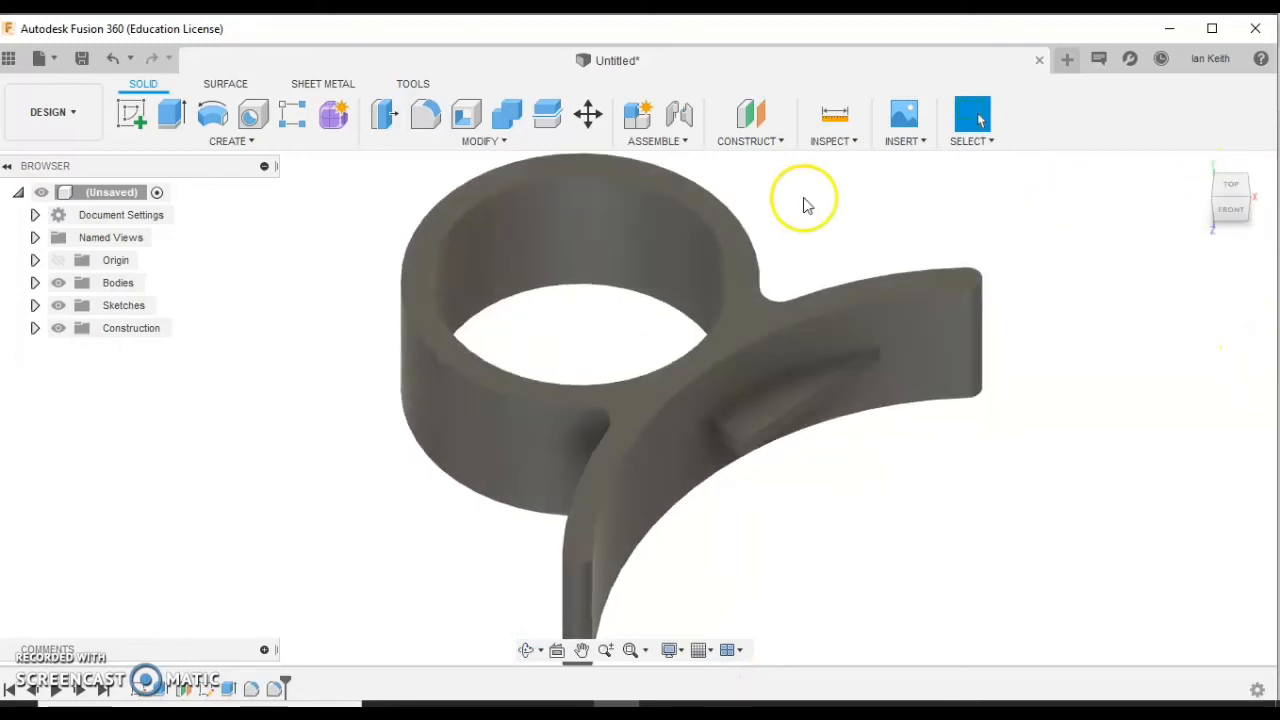
{"action": "left_click", "coordinate": [490, 141]}
{"action": "left_click", "coordinate": [452, 533]}
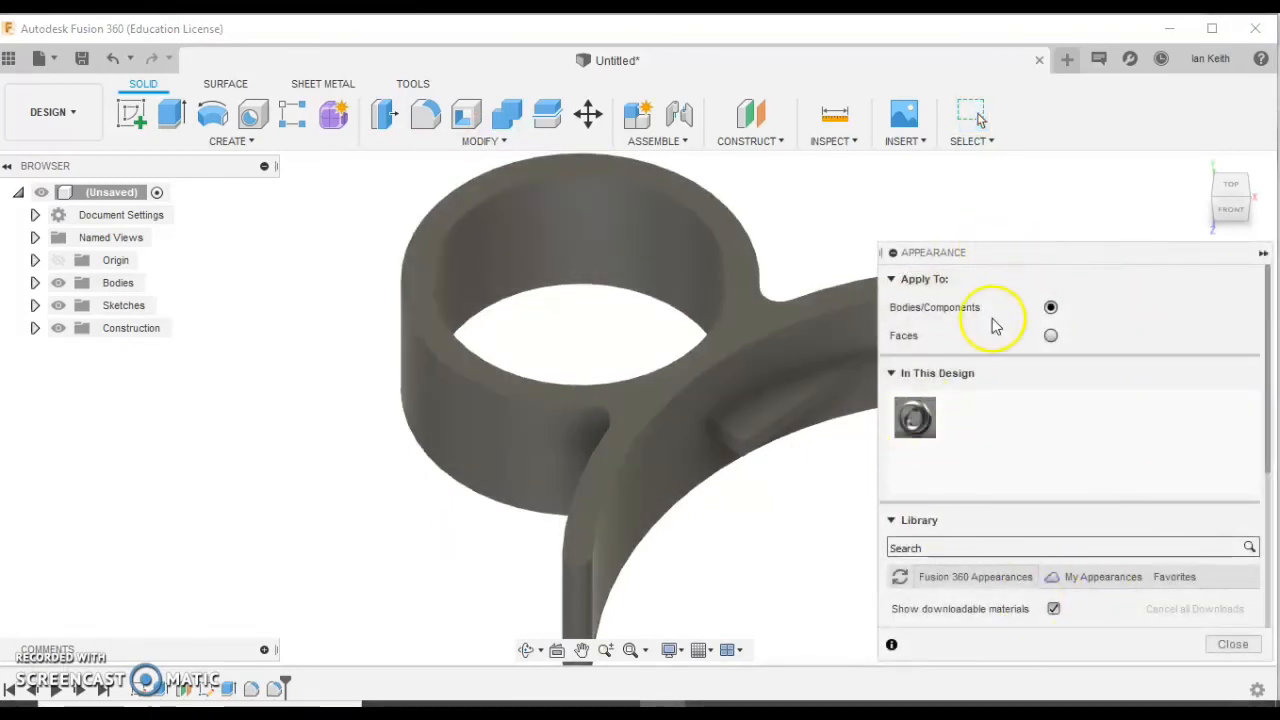
{"action": "left_click_drag", "start_coordinate": [1063, 253], "coordinate": [1052, 112]}
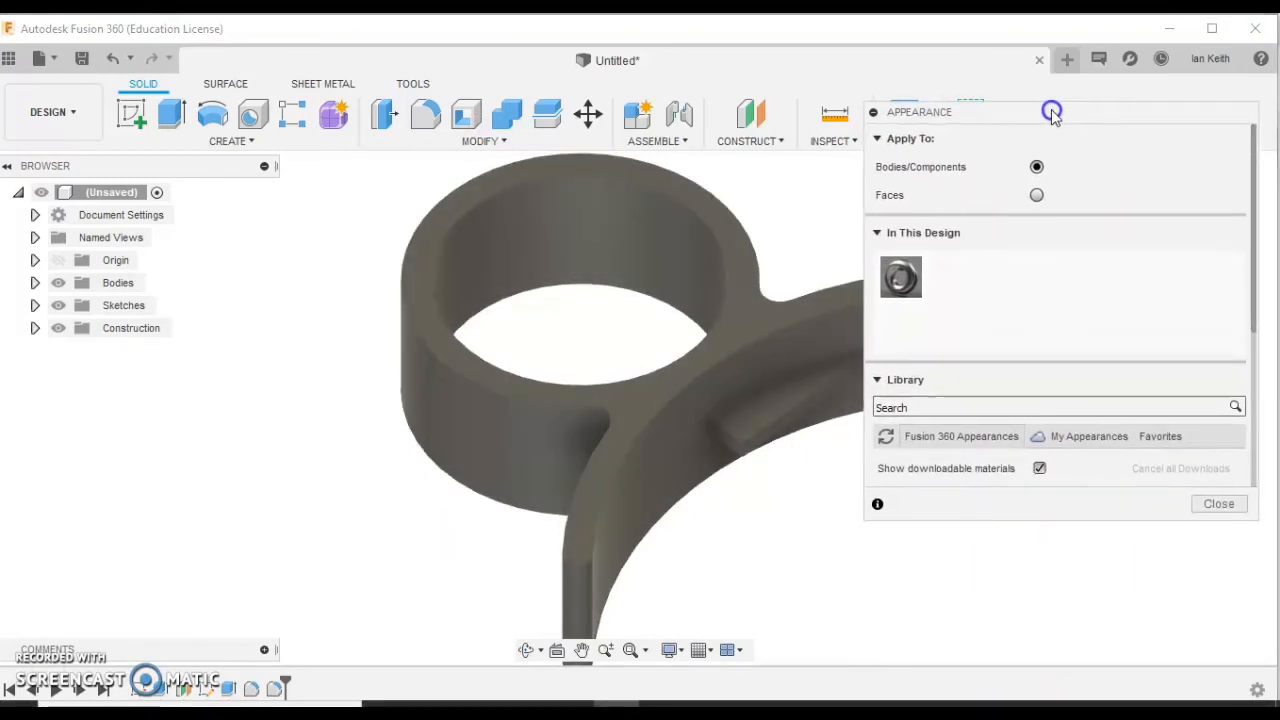
{"action": "left_click", "coordinate": [900, 407]}
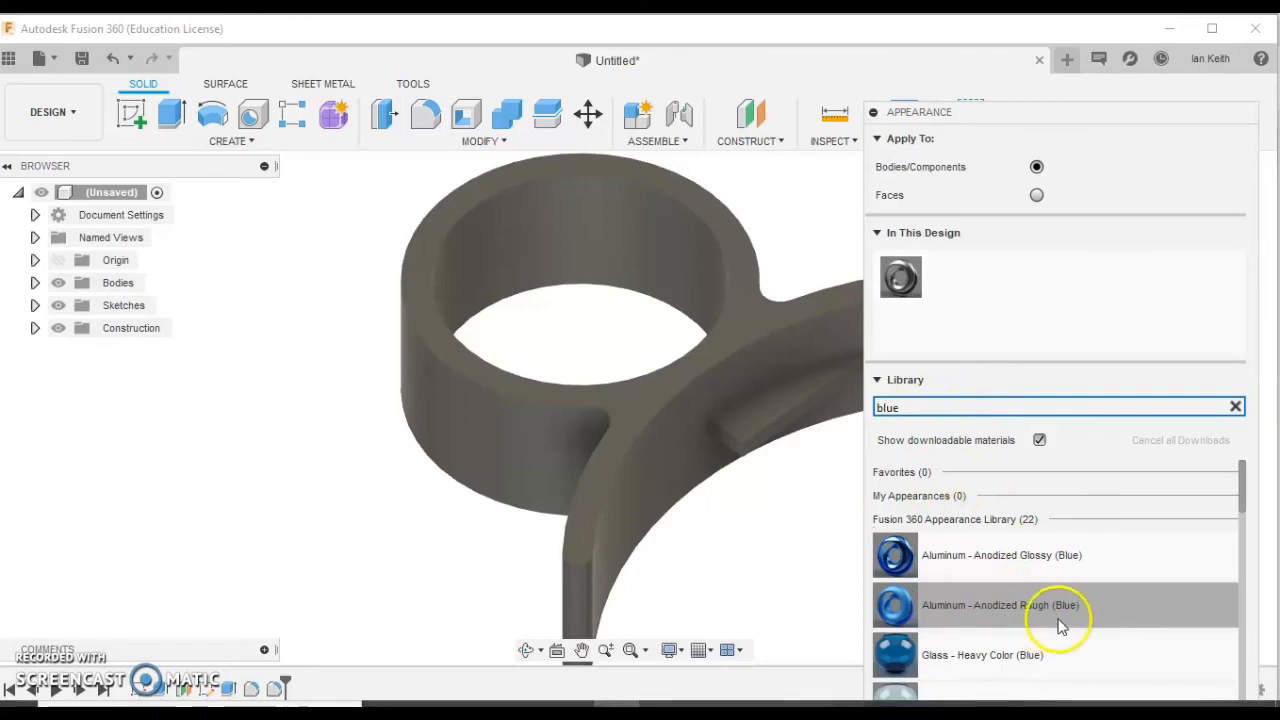
{"action": "left_click", "coordinate": [964, 556]}
{"action": "left_click_drag", "start_coordinate": [964, 556], "coordinate": [986, 272]}
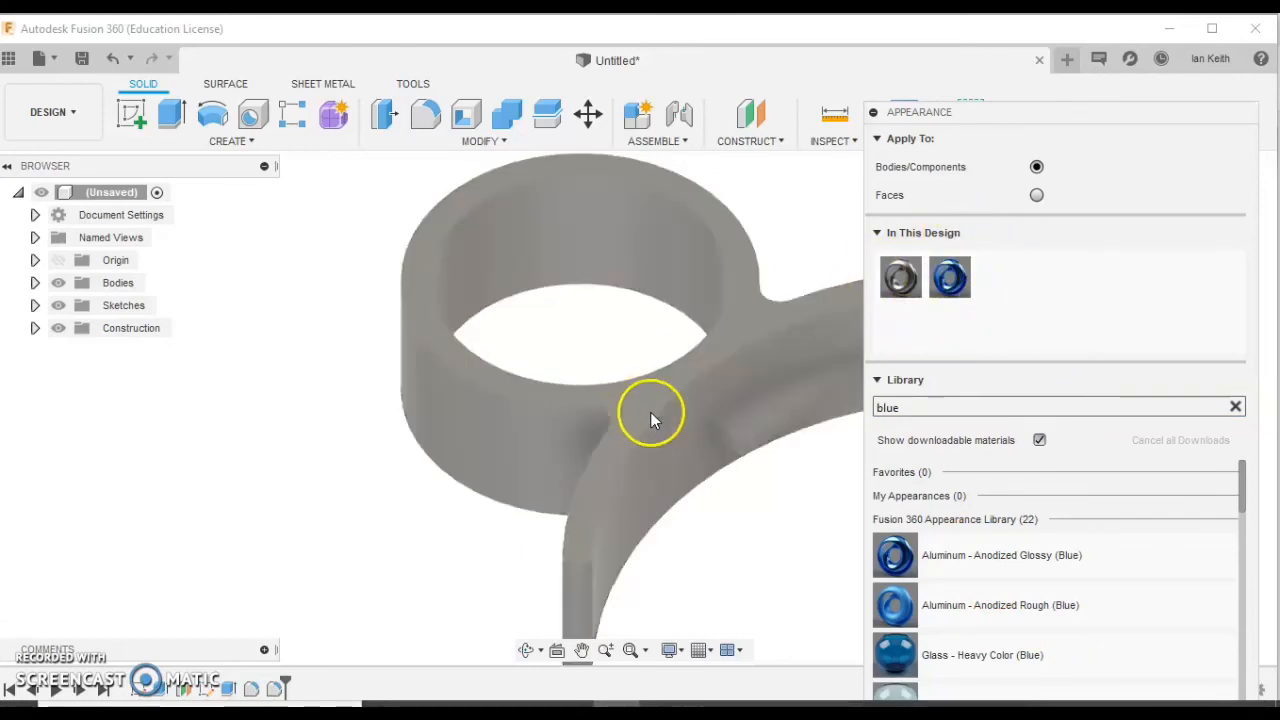
- Apply the Aluminum - Anodized Glossy (Blue) appearance to the whole body and close the appearance settings
{"action": "scroll", "coordinate": [654, 410], "scroll_direction": "down", "scroll_amount": 1}
{"action": "middle_click_drag", "start_coordinate": [699, 427], "coordinate": [541, 436]}
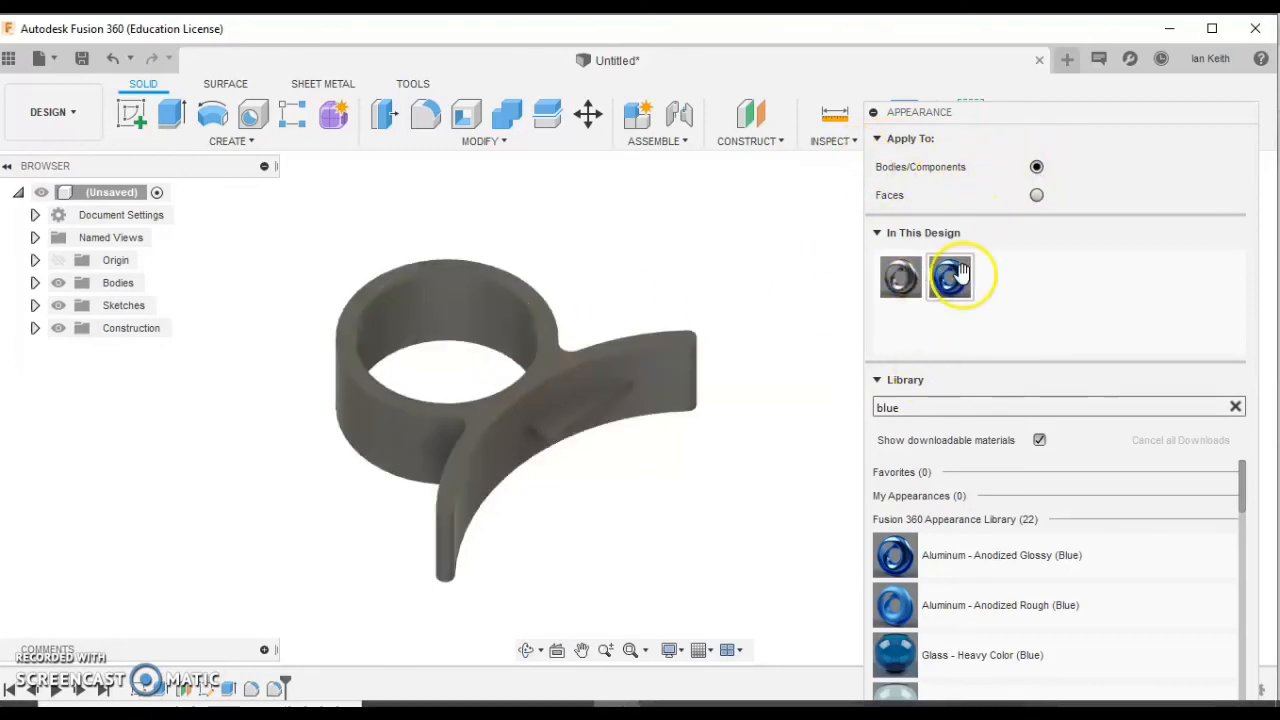
{"action": "left_click_drag", "start_coordinate": [958, 273], "coordinate": [557, 362]}
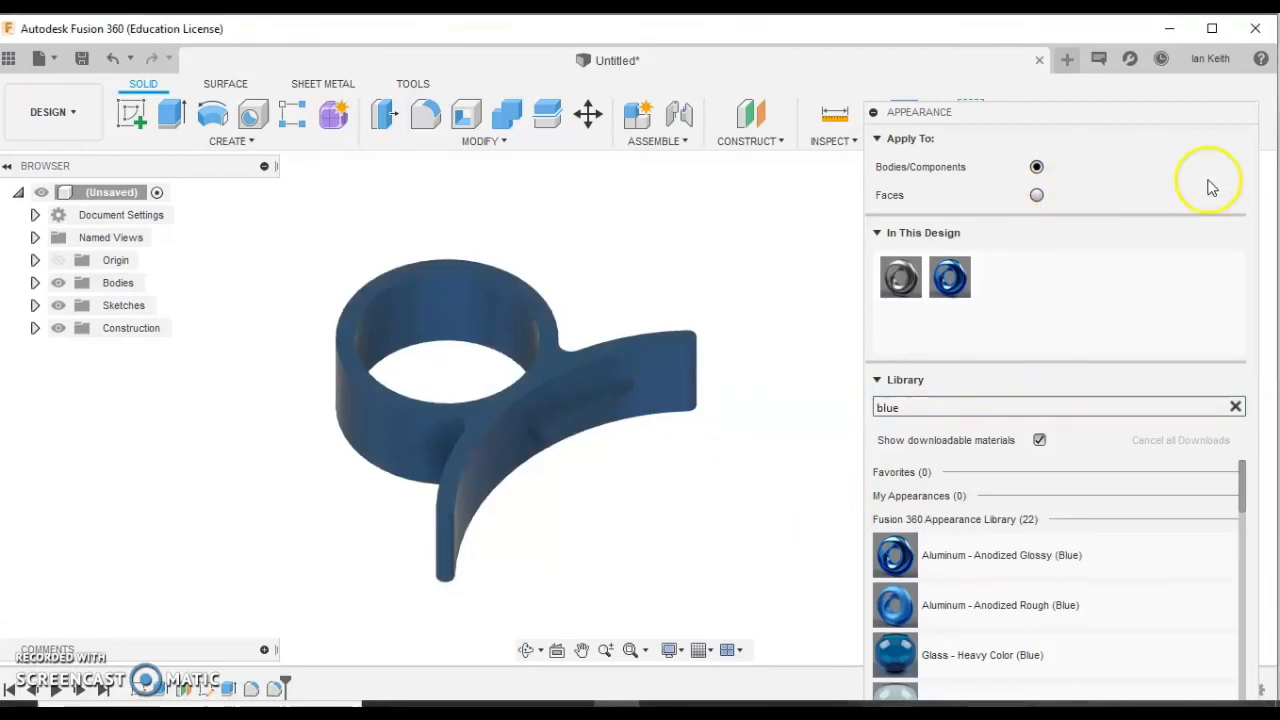
{"action": "left_click_drag", "start_coordinate": [1205, 128], "coordinate": [1168, 45]}
{"action": "left_click", "coordinate": [1184, 652]}
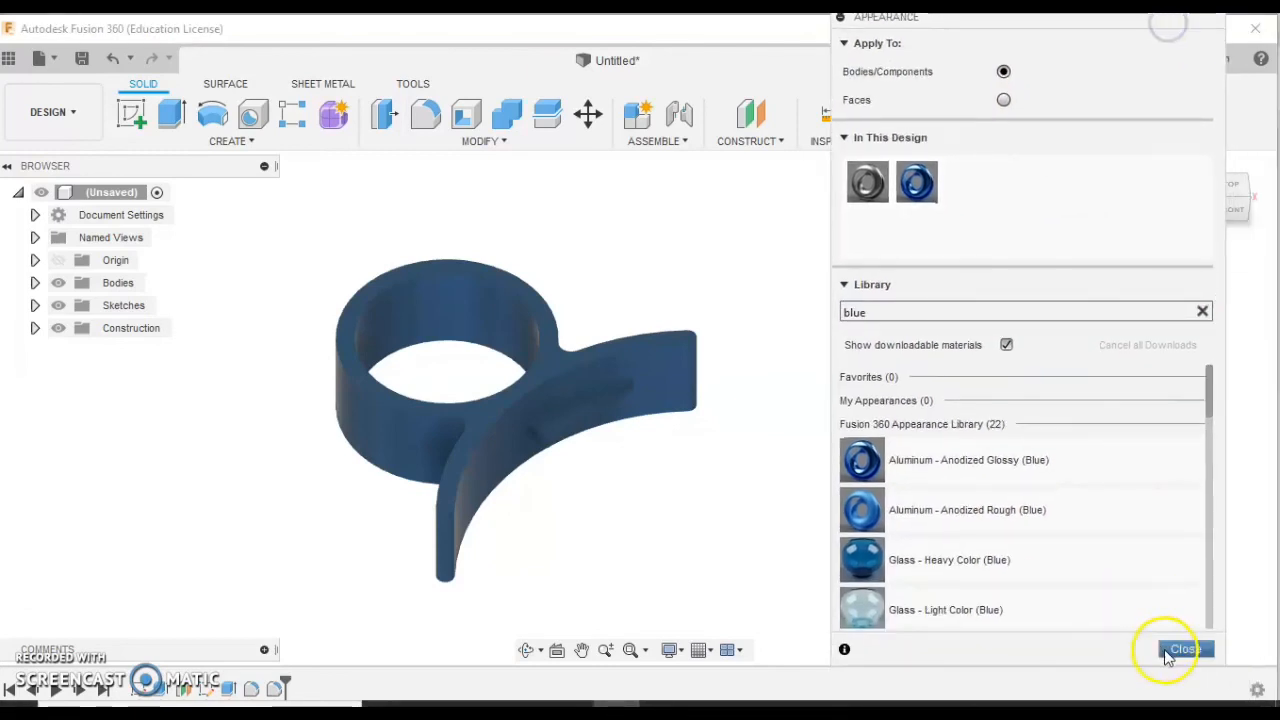
{"action": "left_click", "coordinate": [631, 650]}
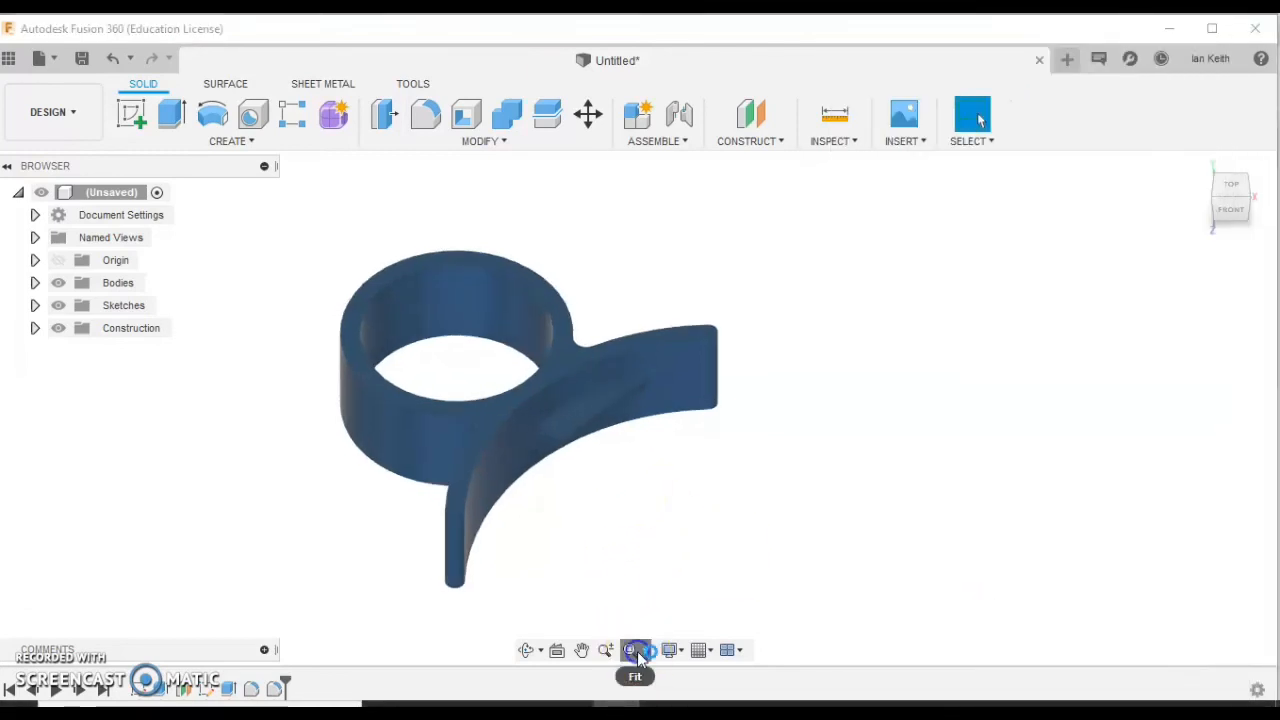
- Switch to the Render workspace and orient the model to a low front view showing the ring and triangular tooth
{"action": "left_click", "coordinate": [46, 113]}
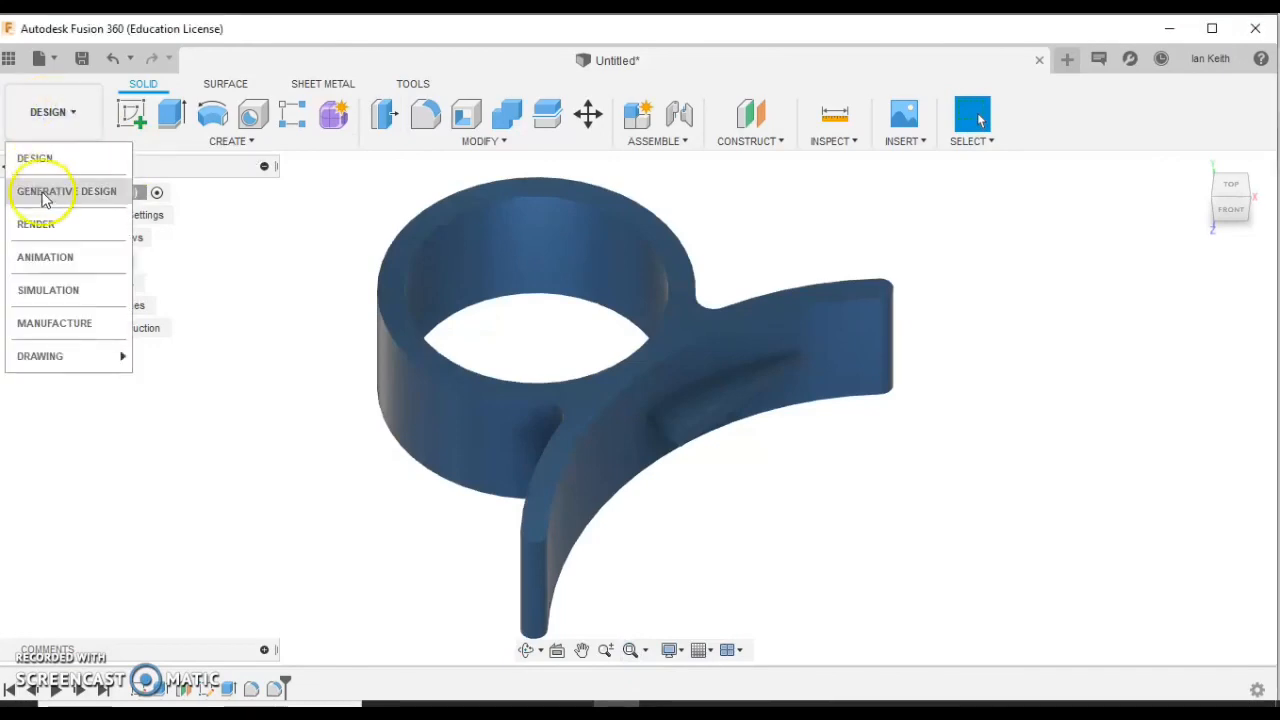
{"action": "left_click", "coordinate": [40, 226]}
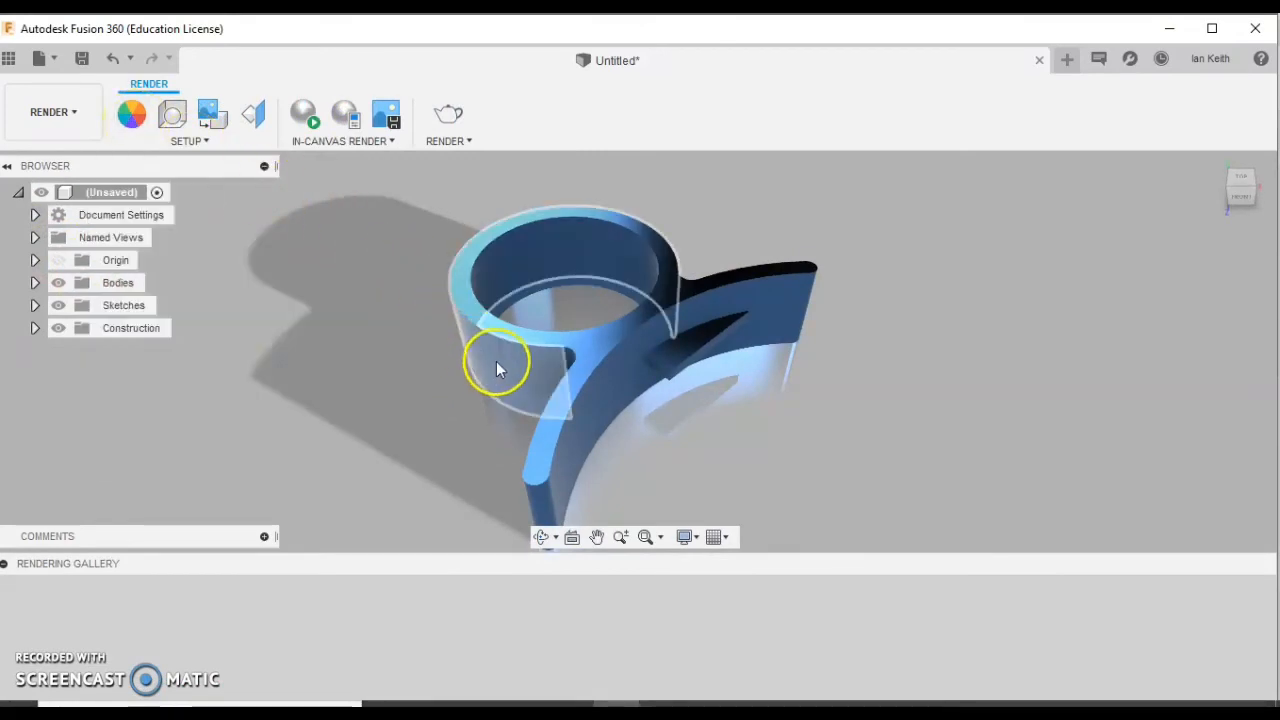
{"action": "middle_click_drag", "start_coordinate": [528, 437], "coordinate": [571, 368]}
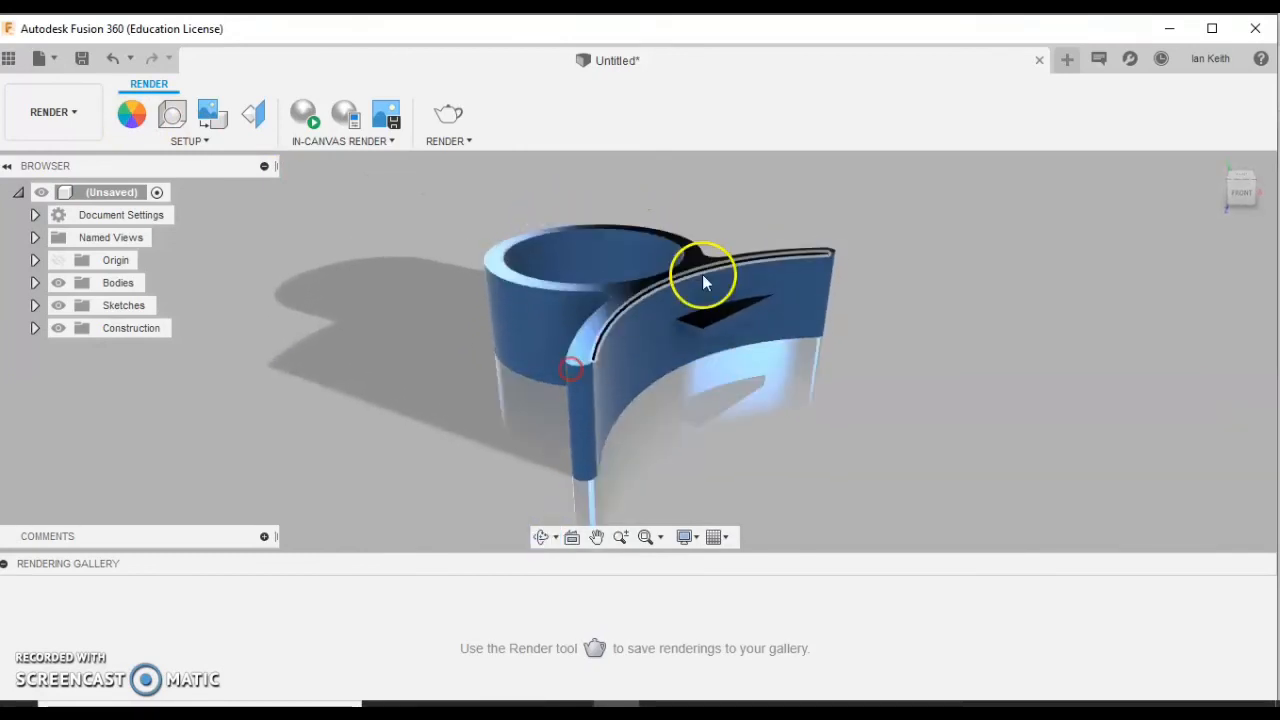
{"action": "middle_click_drag", "start_coordinate": [703, 280], "coordinate": [674, 300]}
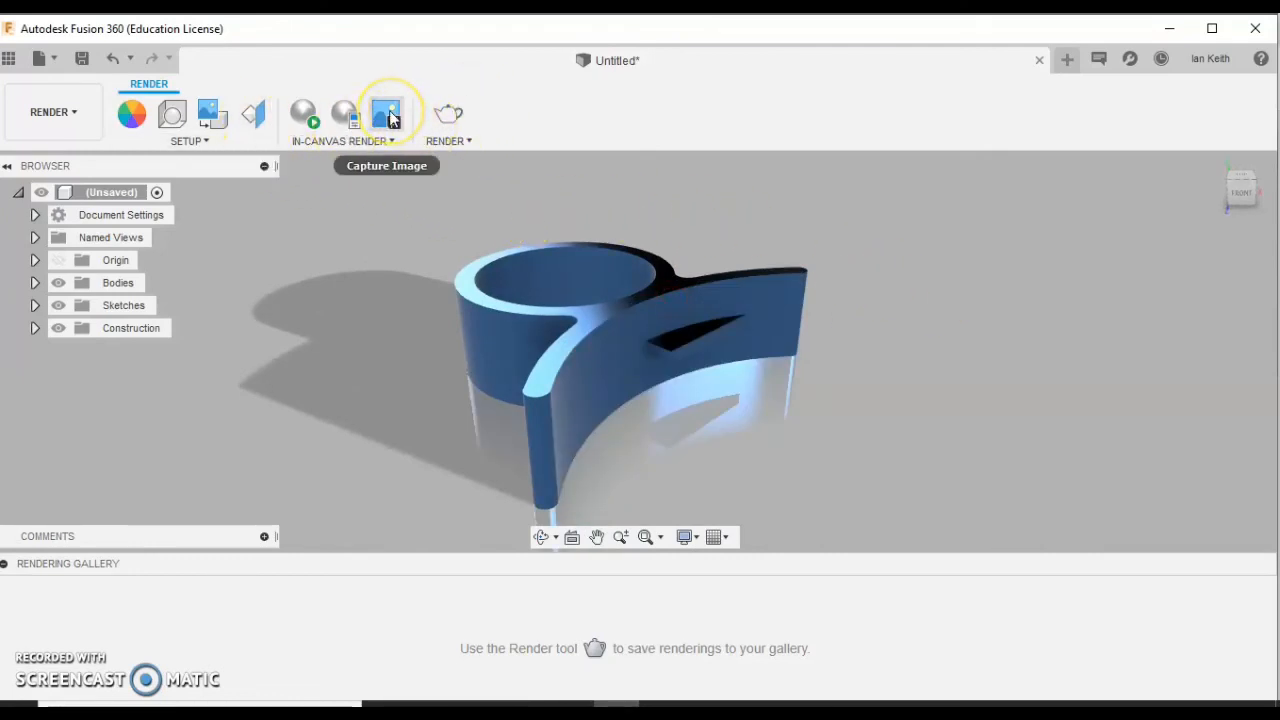
- Capture an image at current document window size with a transparent background and save it to the computer's Desktop as the TIFF file Orange Peeler
{"action": "left_click", "coordinate": [390, 118]}
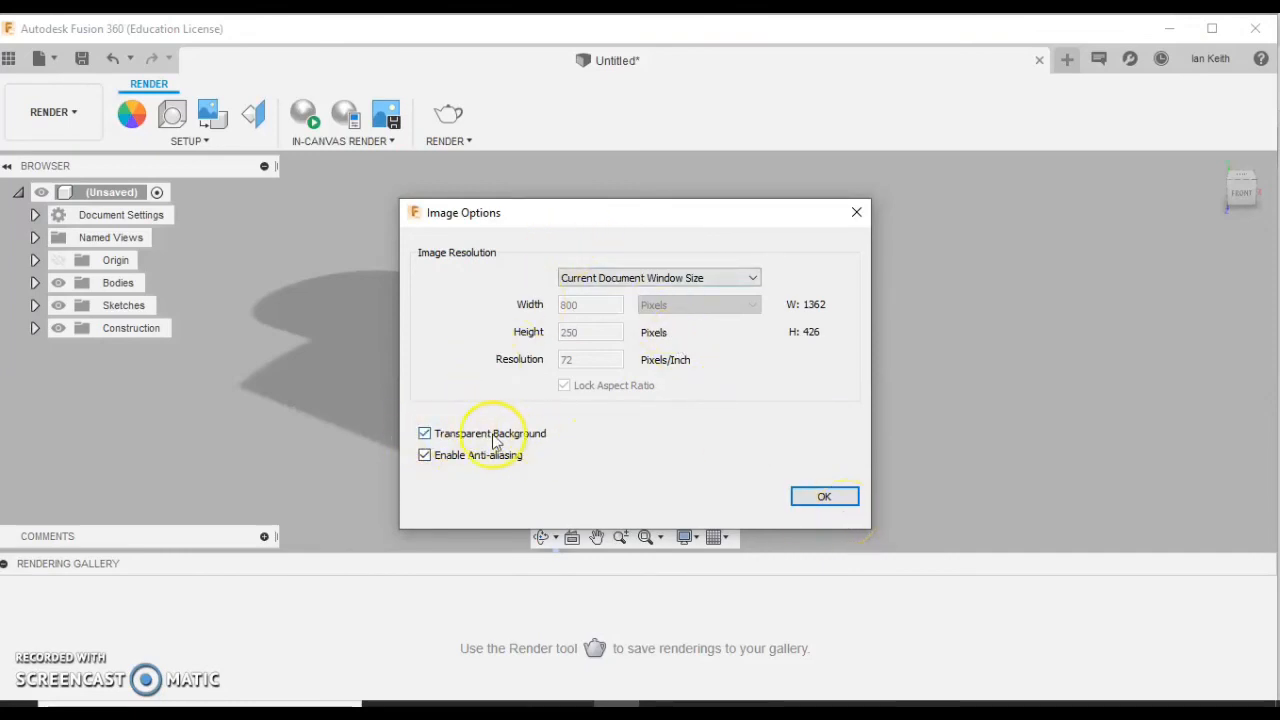
{"action": "left_click", "coordinate": [802, 492]}
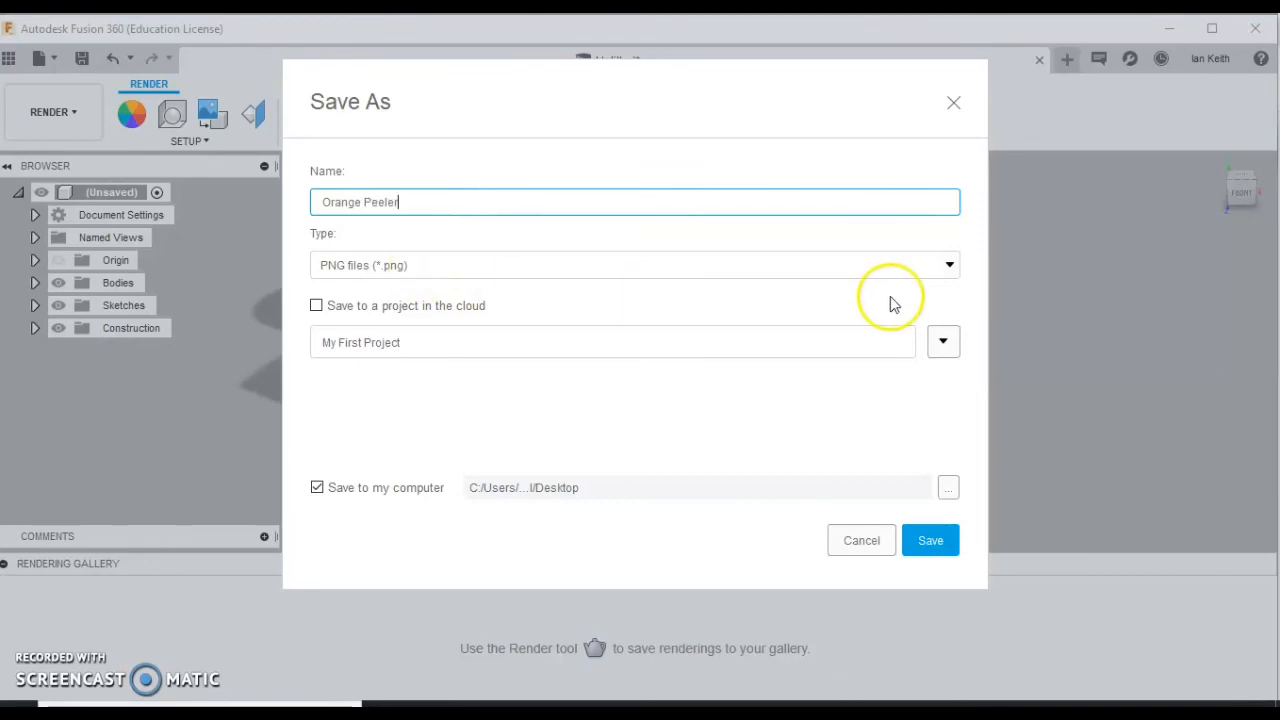
{"action": "left_click", "coordinate": [949, 266]}
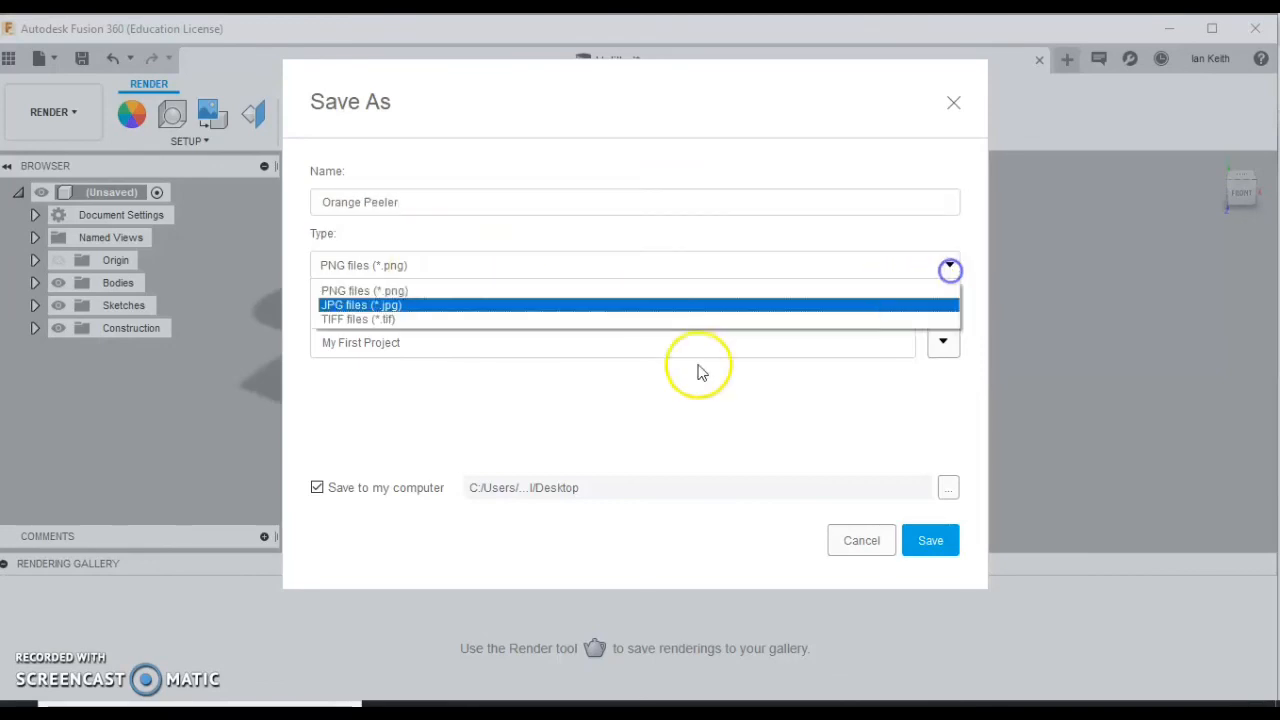
{"action": "left_click", "coordinate": [420, 318]}
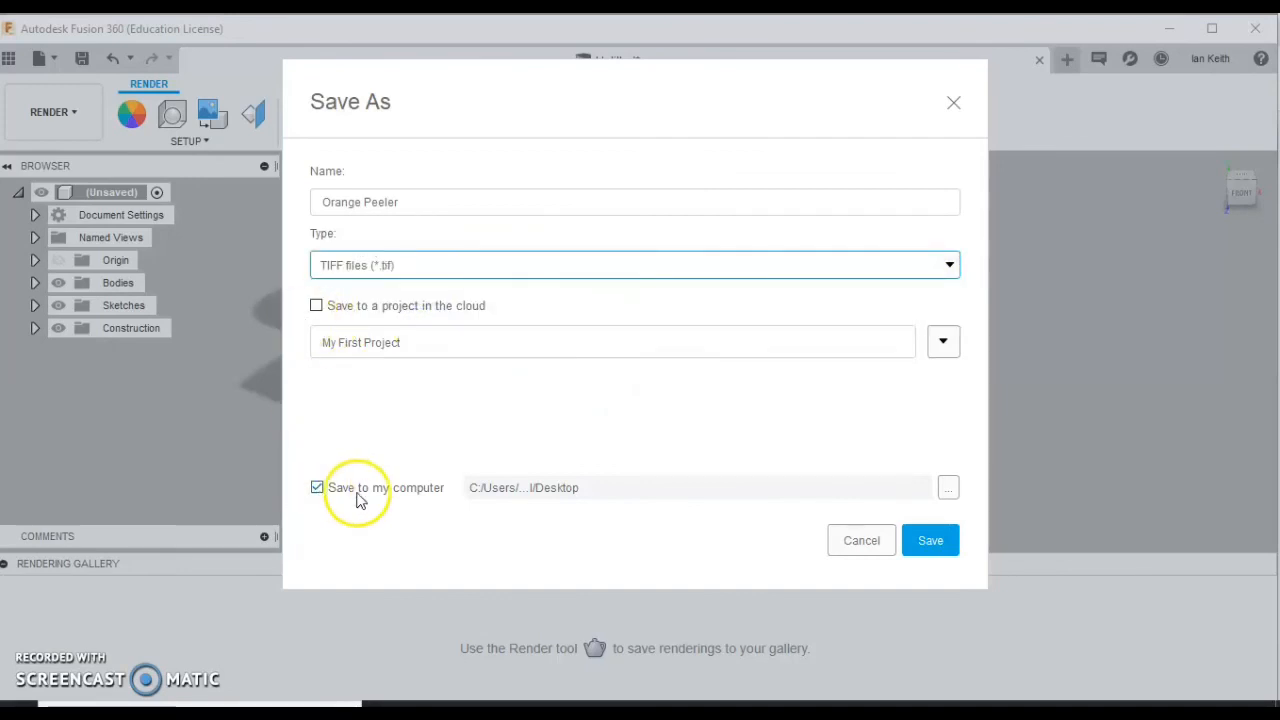
{"action": "left_click", "coordinate": [924, 545]}
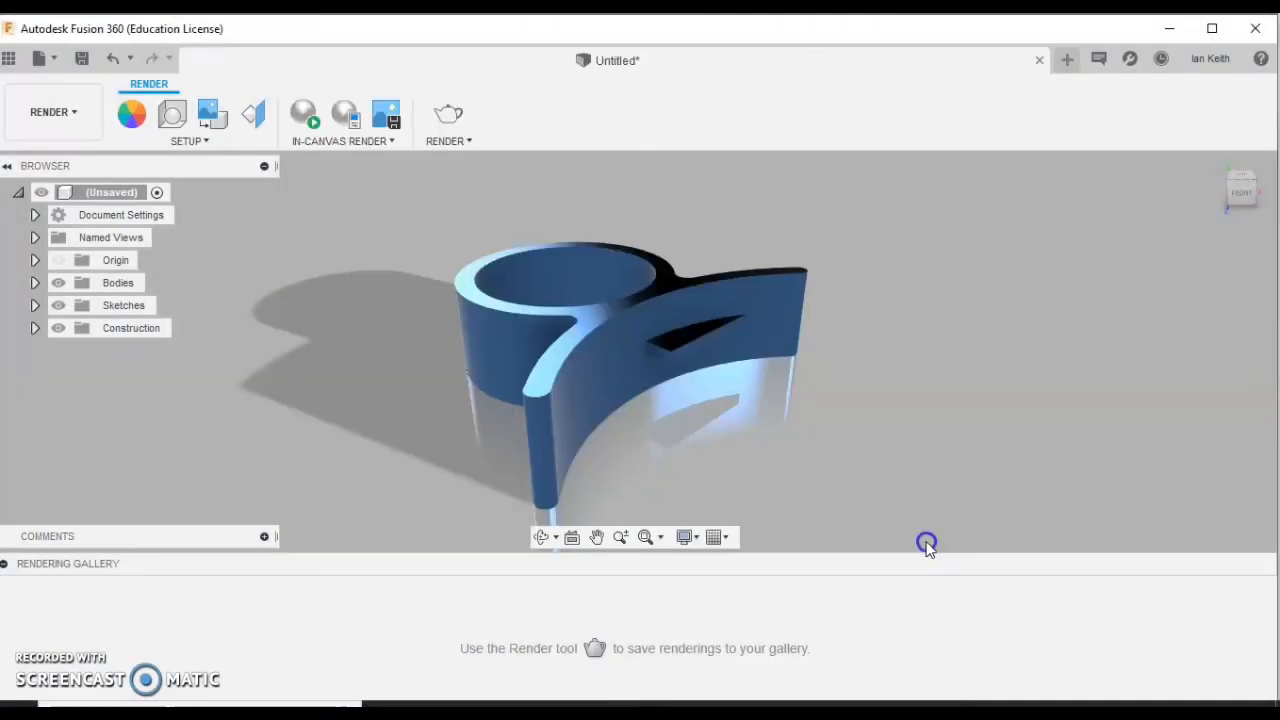